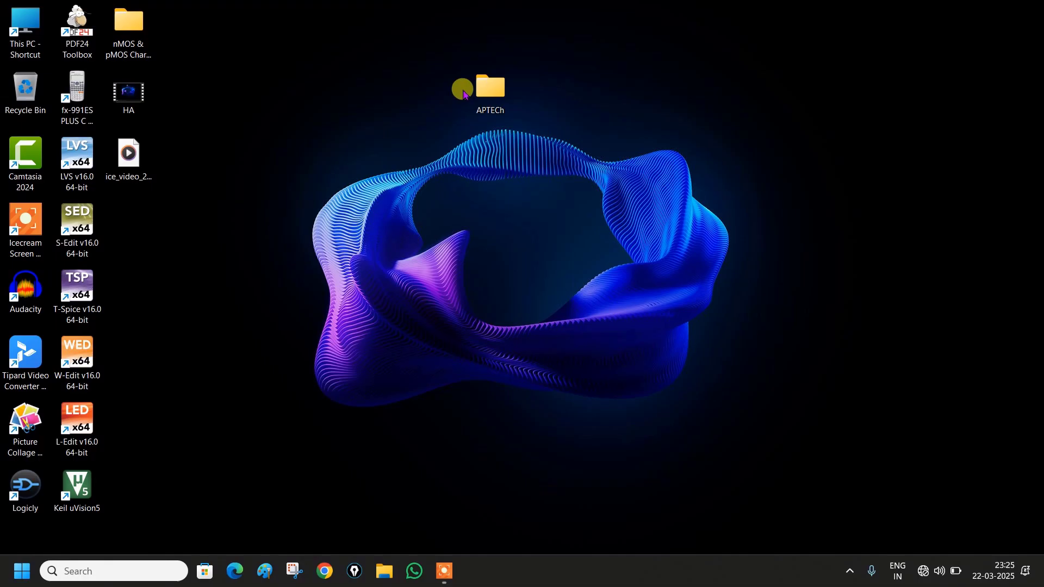
- Open the VLSI Lab Tanner design from the VLSI Lab folder inside the desktop's APTECh folder, and close the file browser window
click(524, 90)
double_click(488, 96)
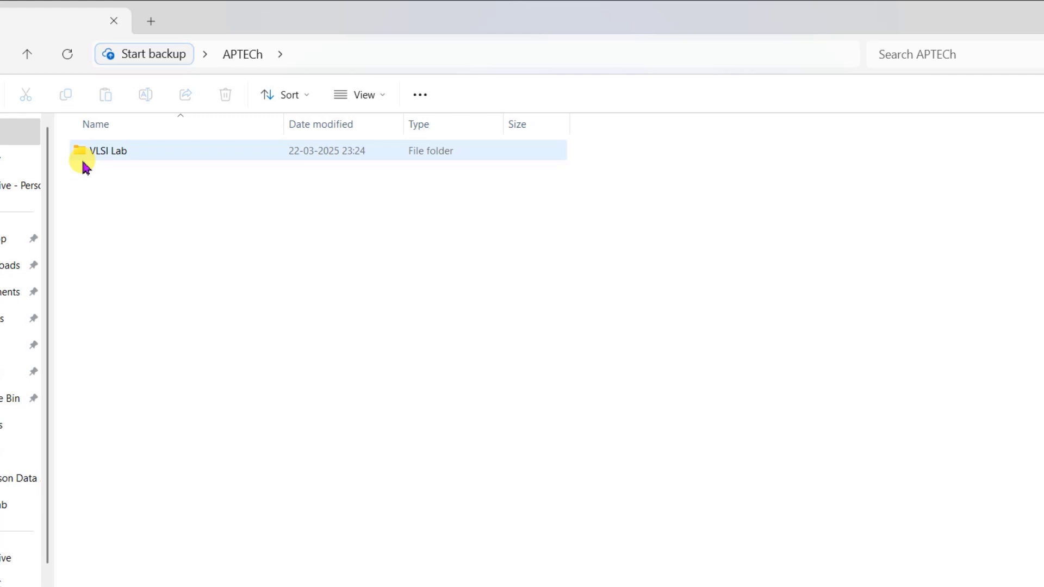
double_click(98, 155)
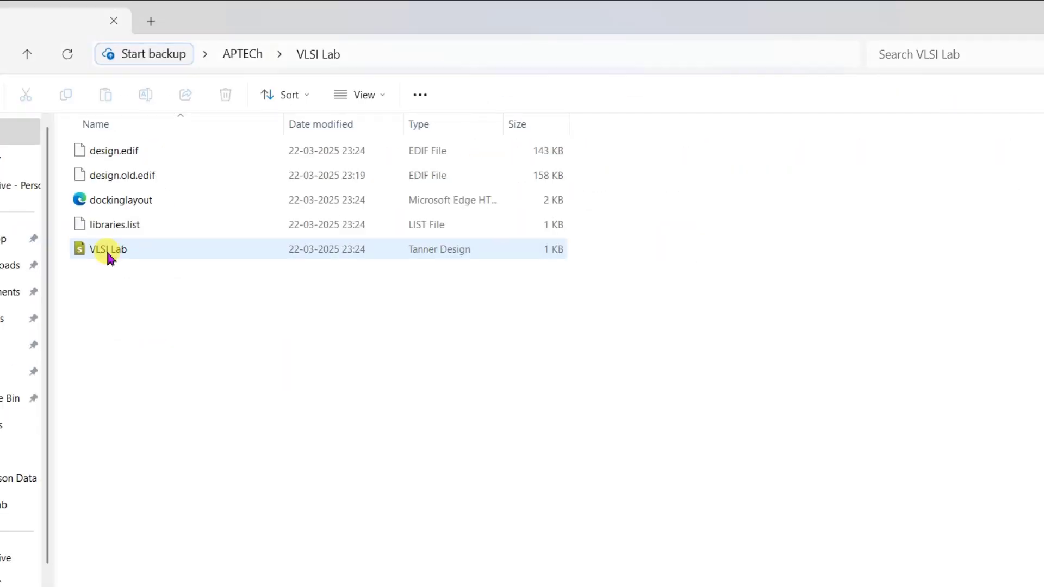
double_click(107, 254)
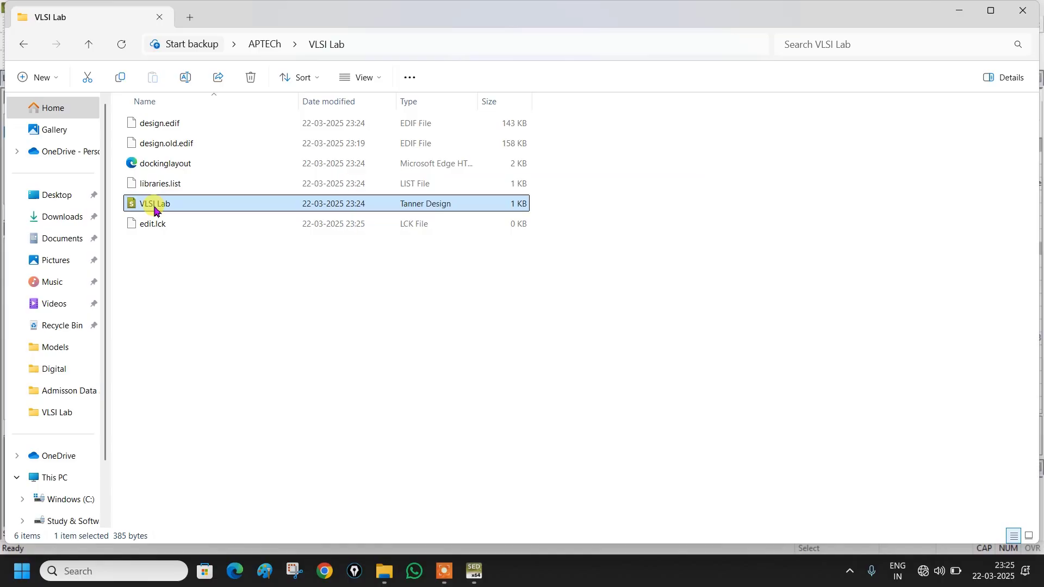
click(1015, 12)
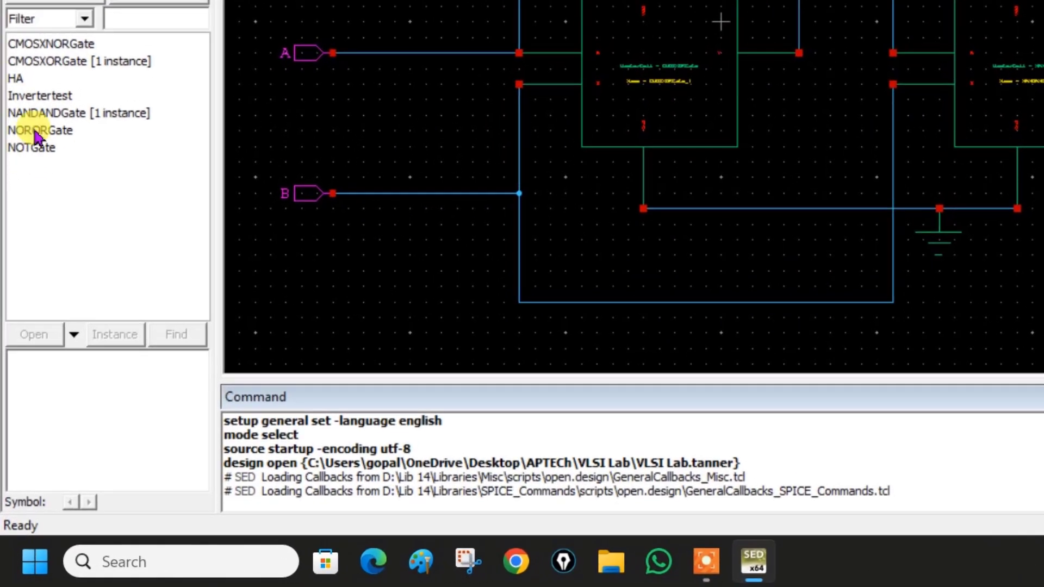
- Open the schematic view of the HA cell from the VLSI Lab library
click(19, 75)
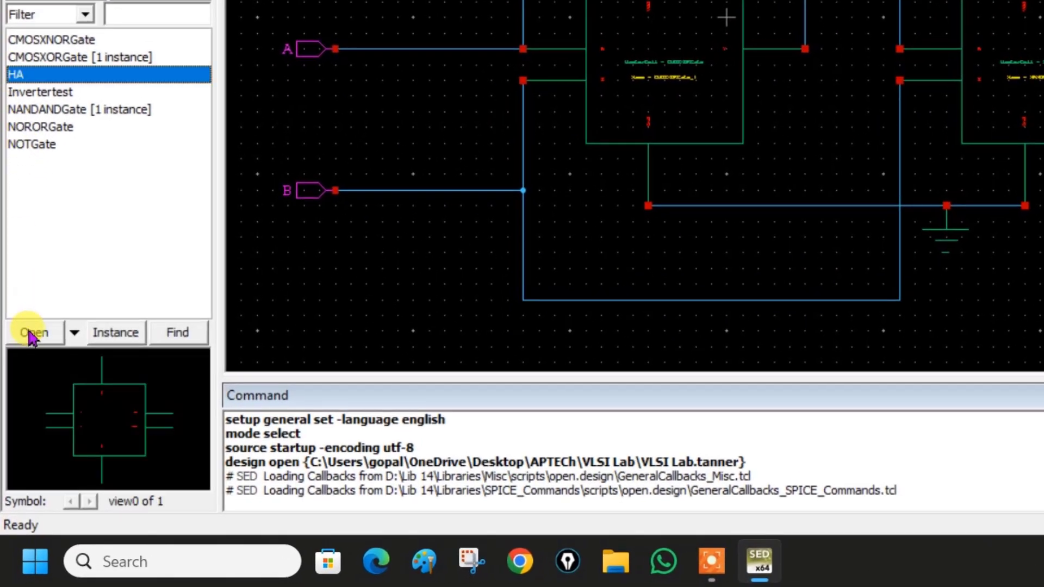
click(74, 333)
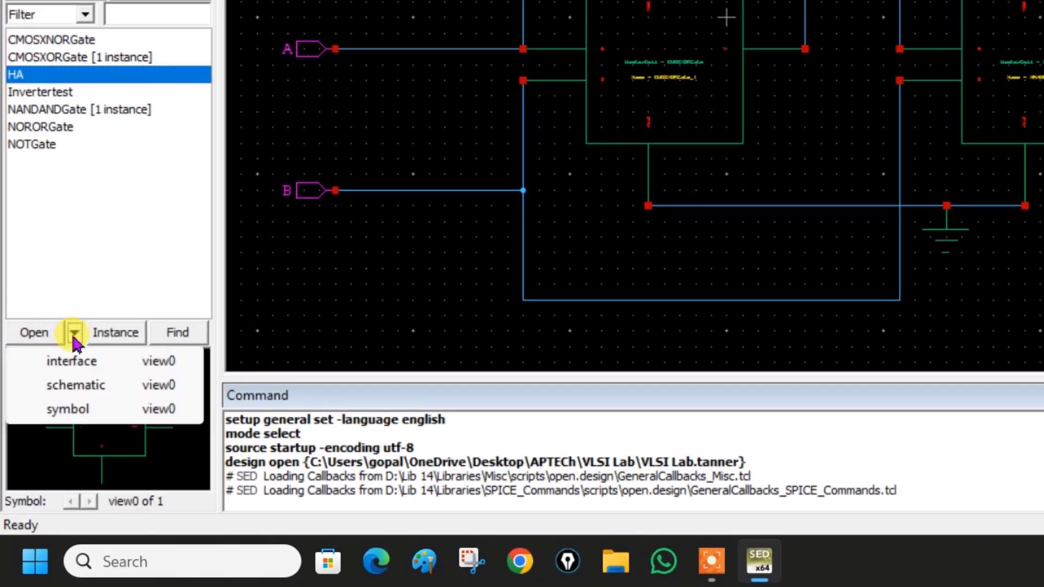
click(76, 385)
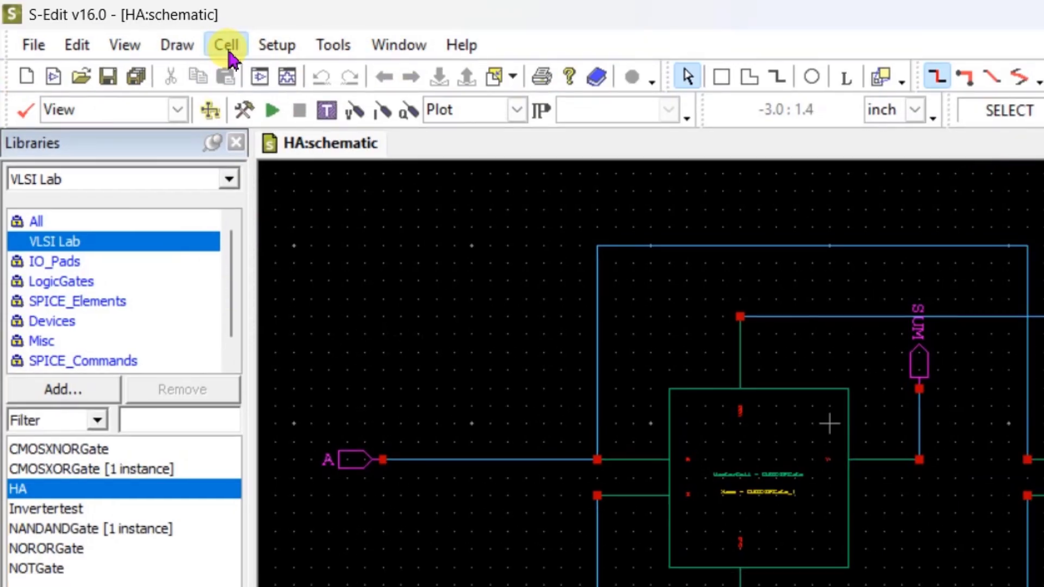
- Create a new schematic view for a cell named FA in the VLSI Lab design
click(227, 50)
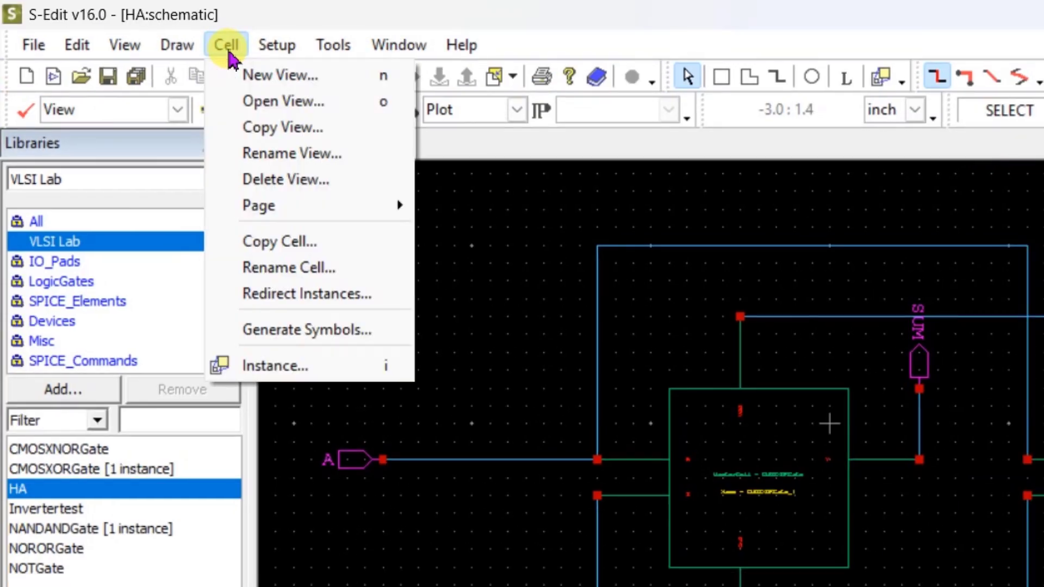
click(293, 82)
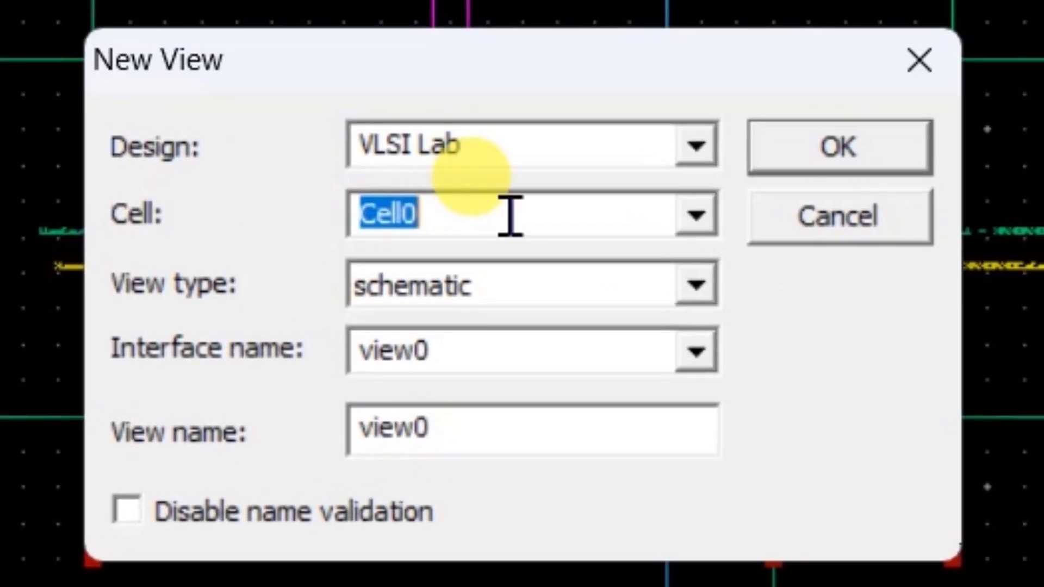
text(F)
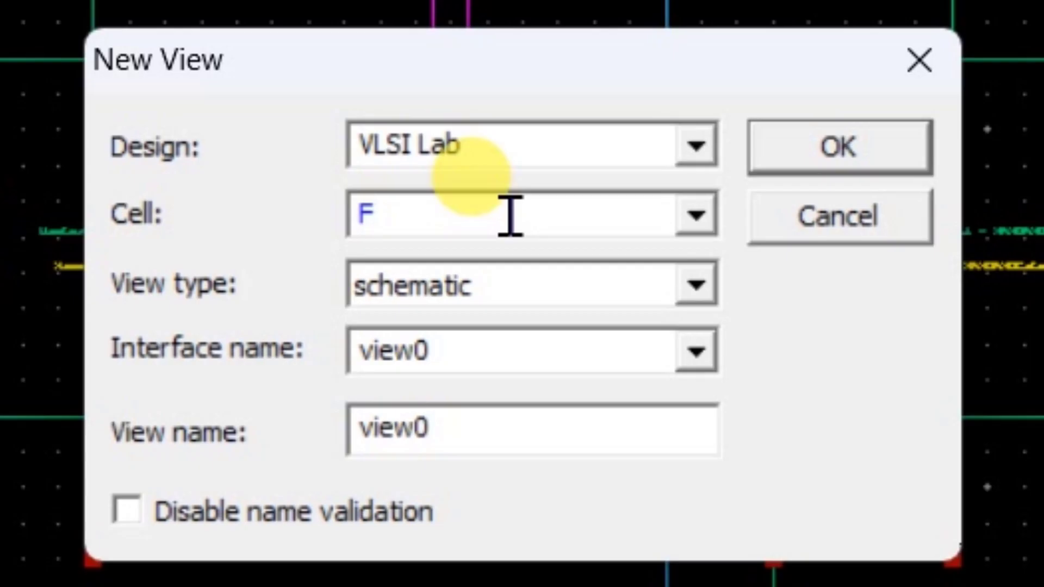
text(A)
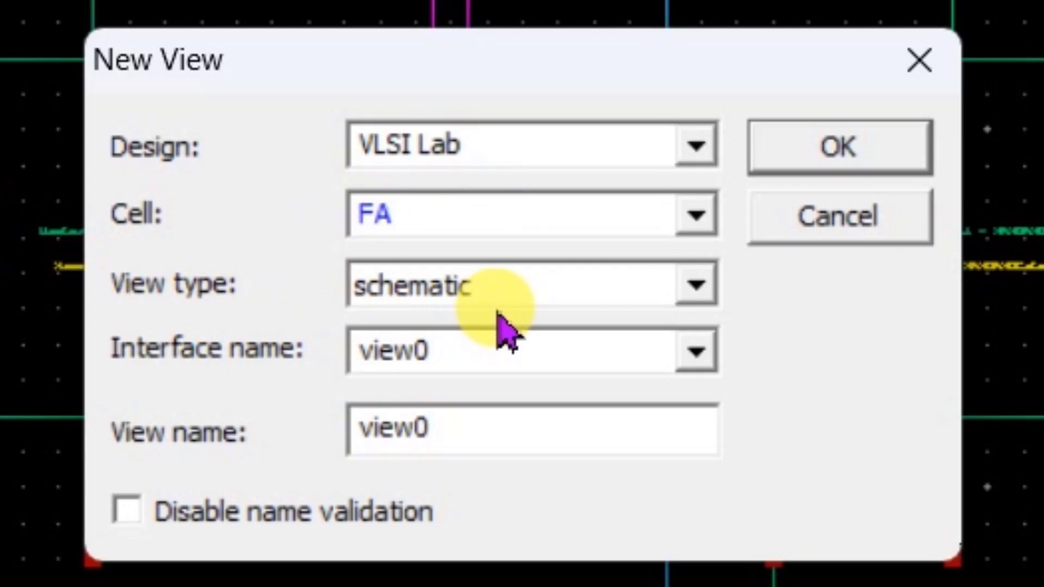
click(896, 155)
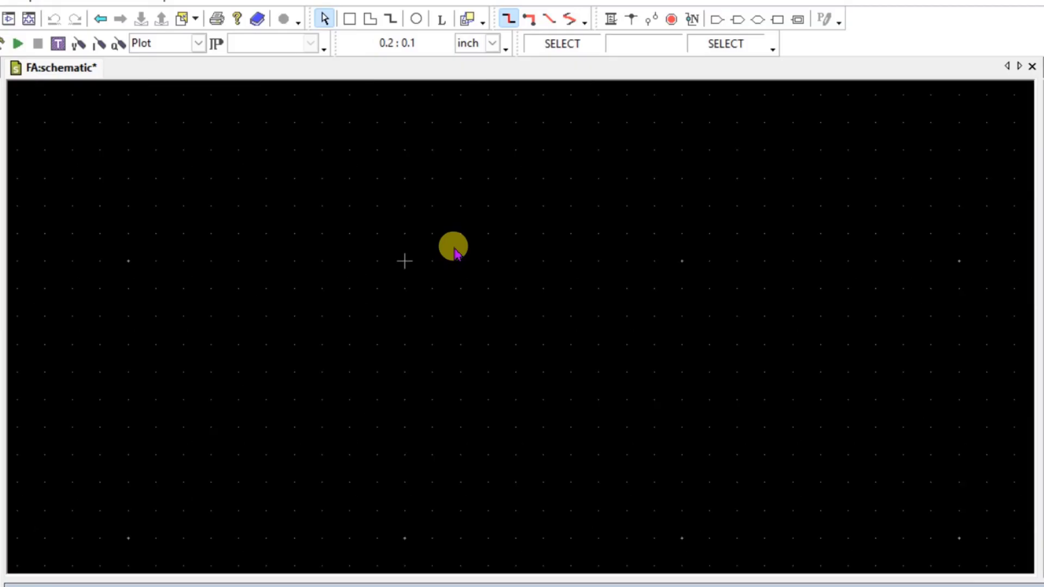
- Place two instances of the HA cell side by side in the FA schematic
scroll(455, 252, down, 1)
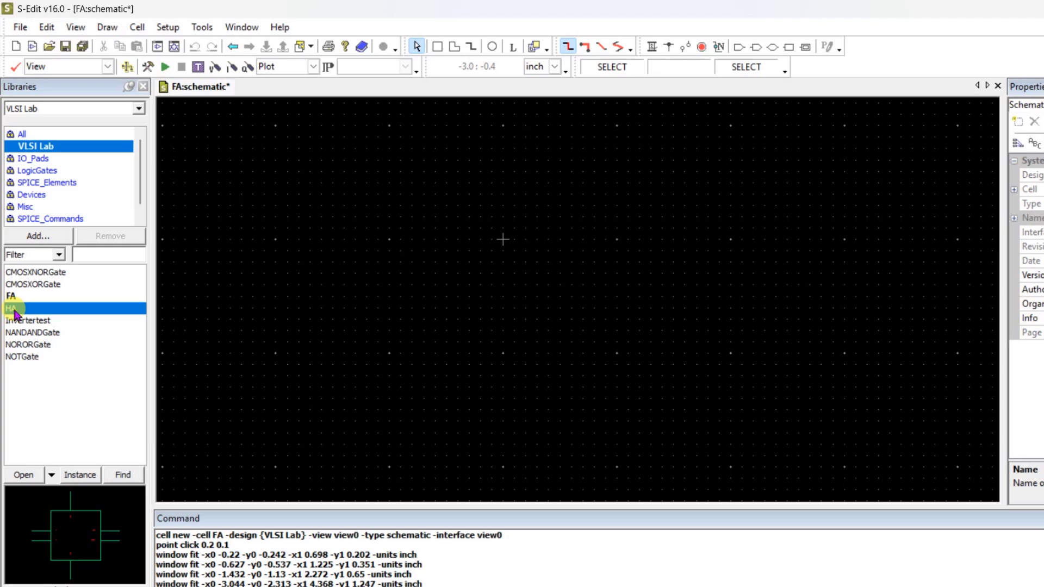
click(78, 474)
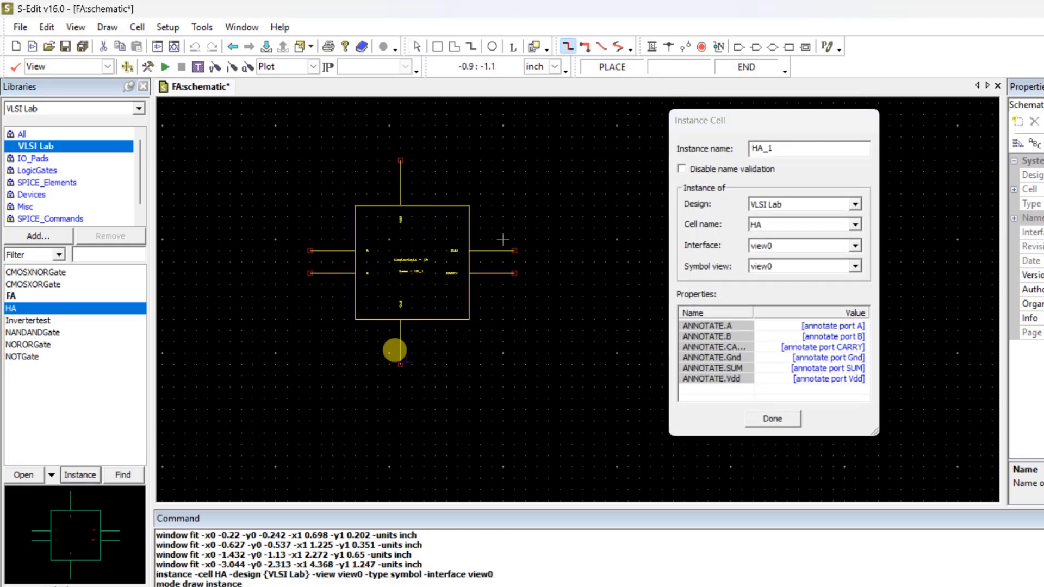
click(412, 362)
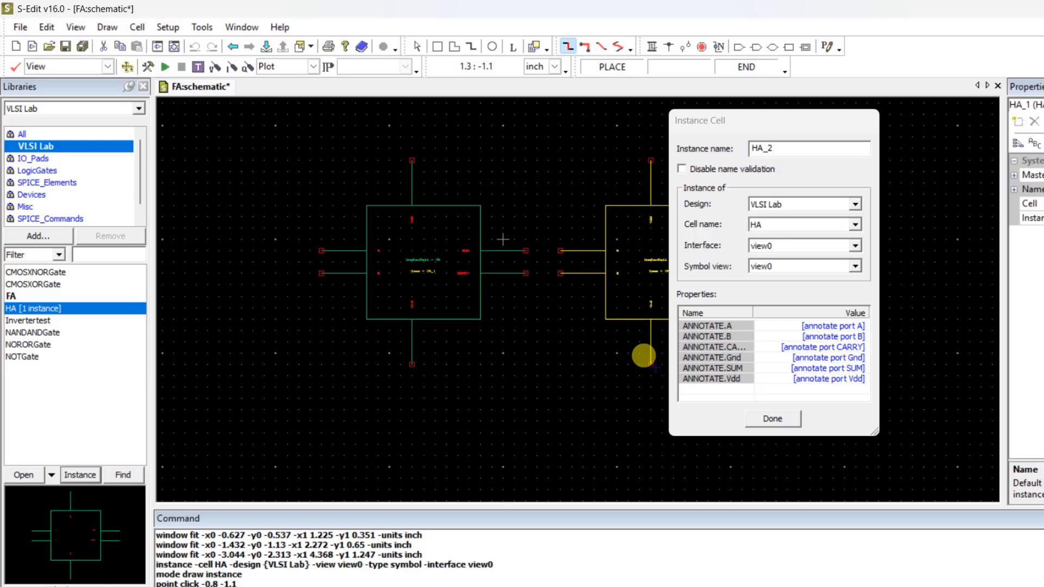
click(643, 355)
click(772, 420)
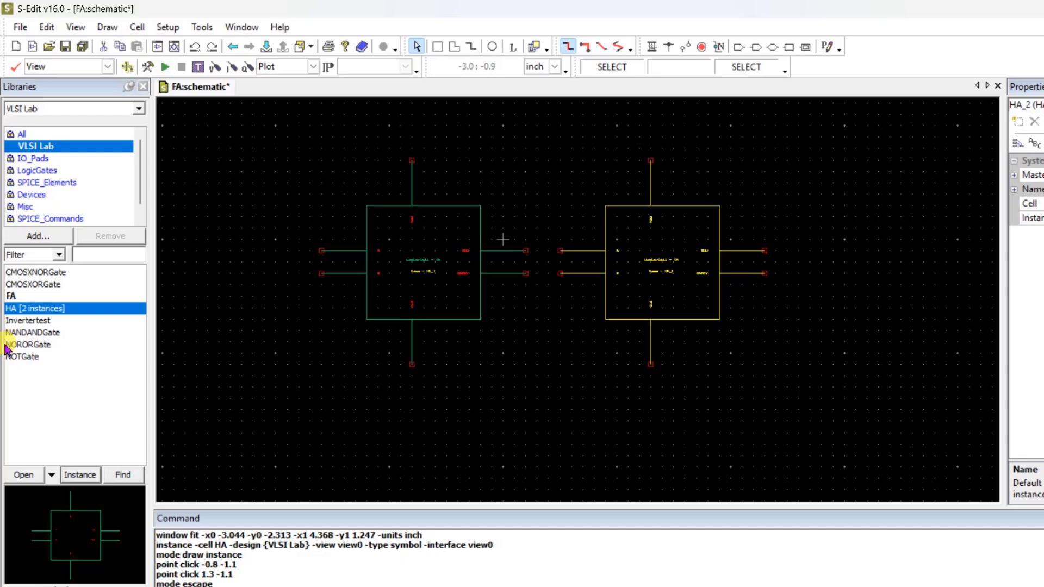
- Place one NORORGate instance to the lower right of the second HA instance
click(37, 346)
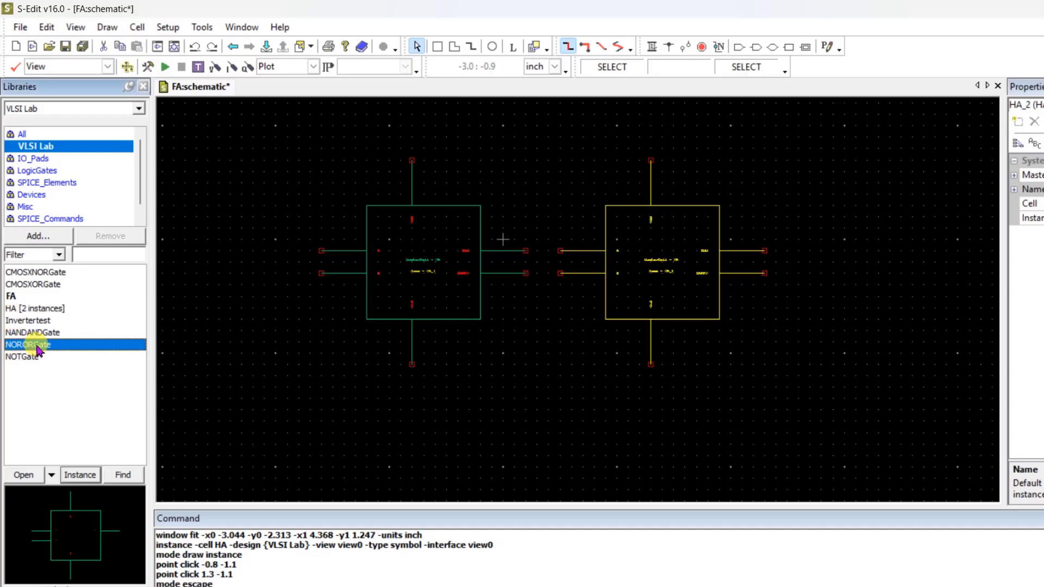
click(85, 479)
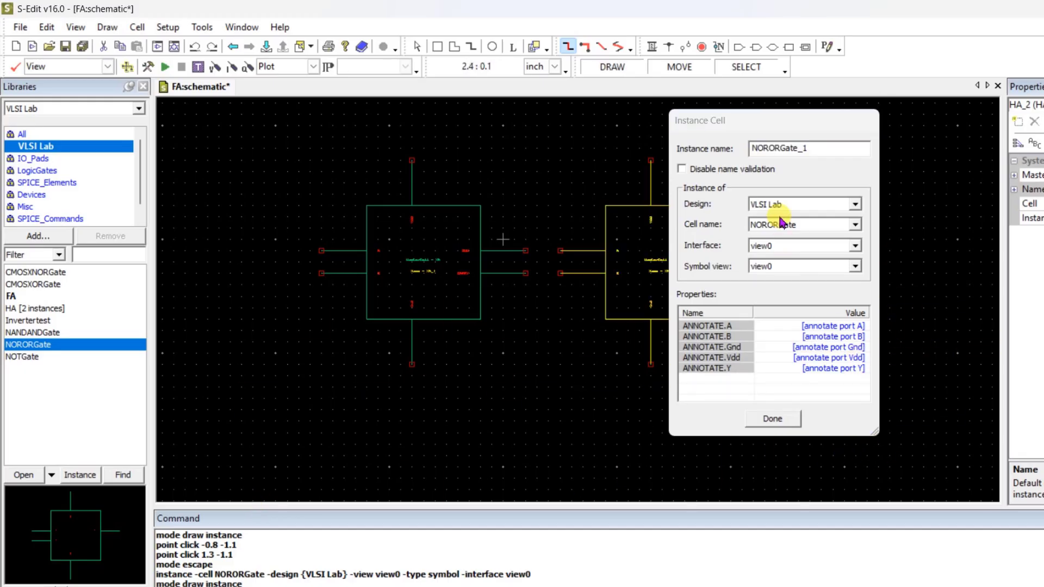
drag(771, 115, 1041, 144)
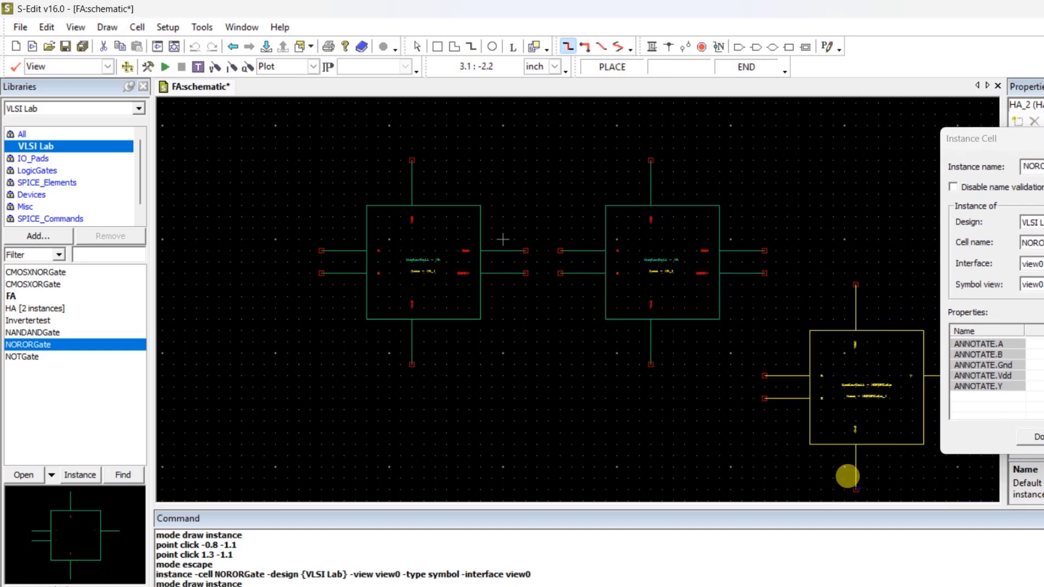
click(834, 475)
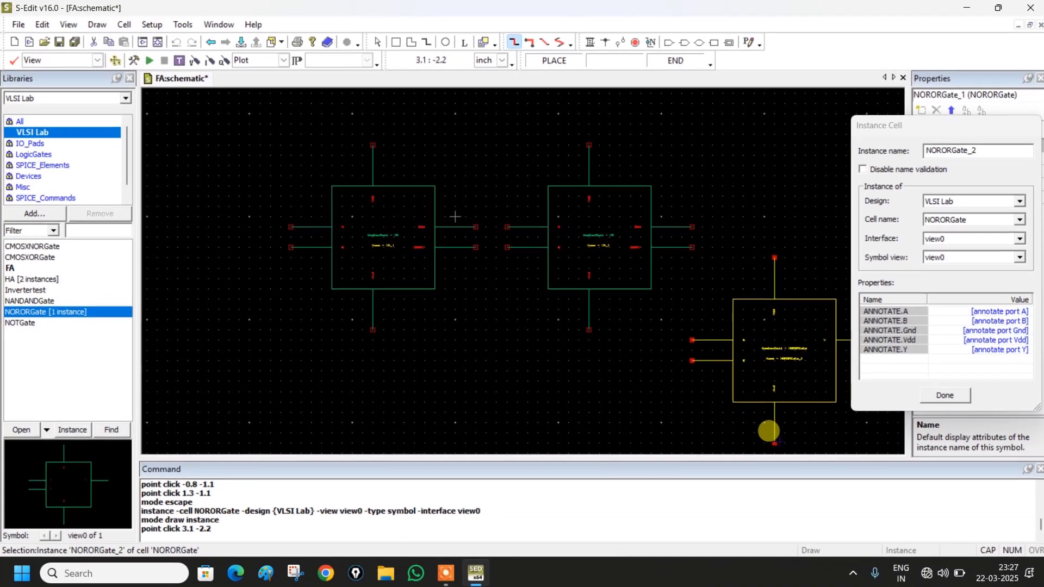
key(Escape)
click(1016, 425)
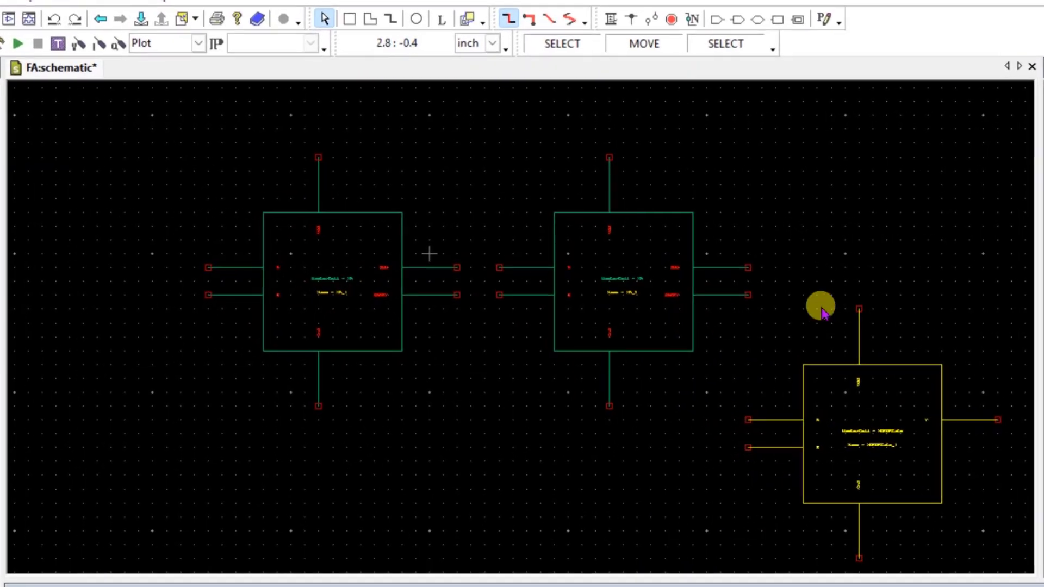
- Place a horizontally flipped input port named A to the left of the first HA instance
click(716, 20)
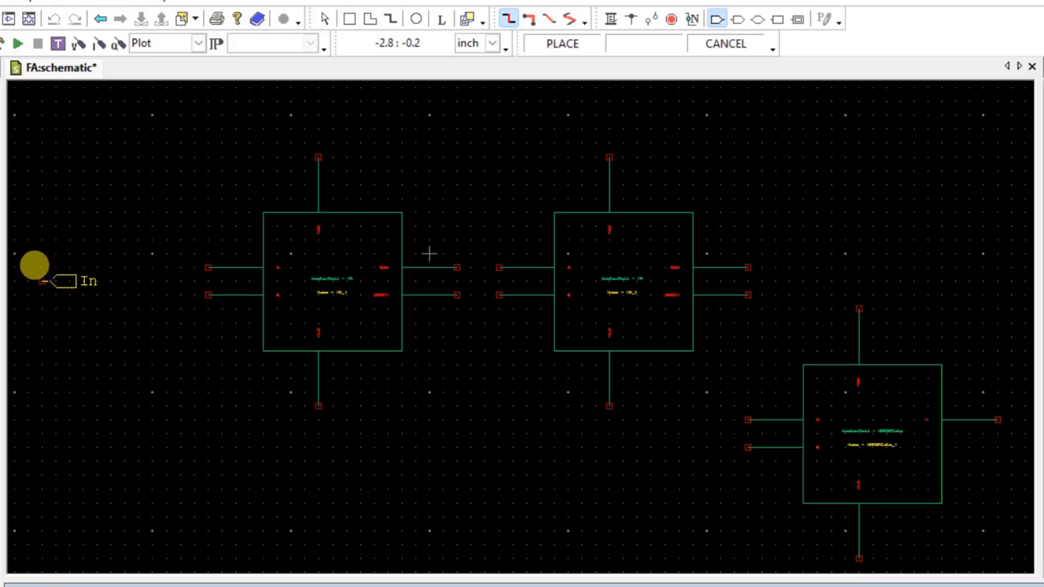
key(h)
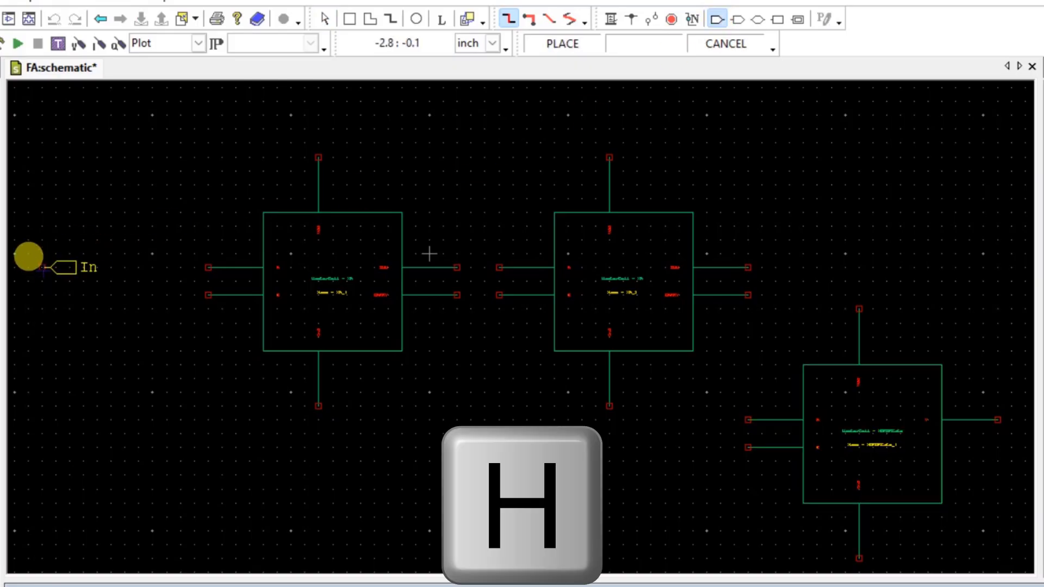
key(h)
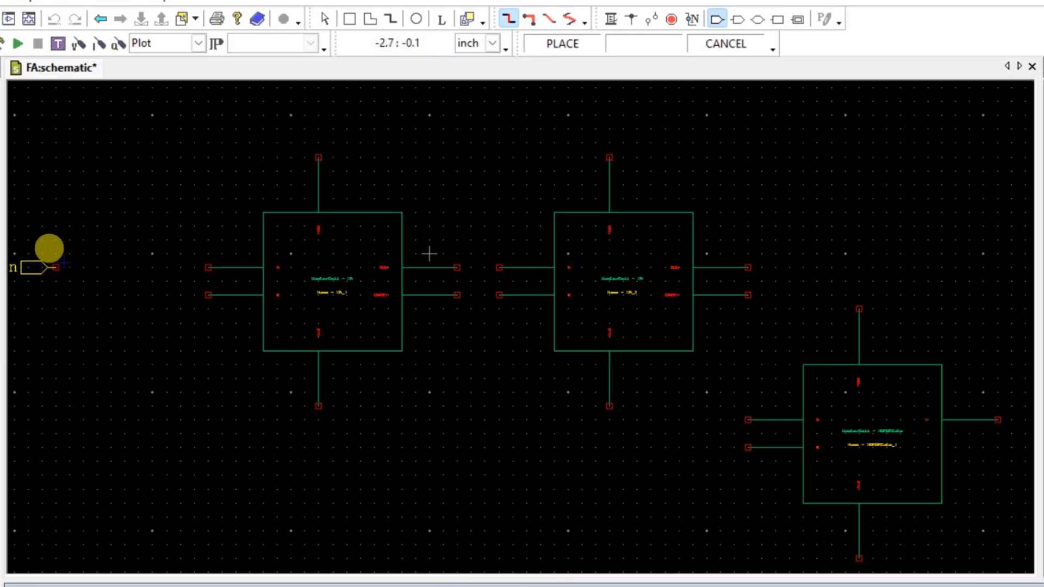
click(60, 215)
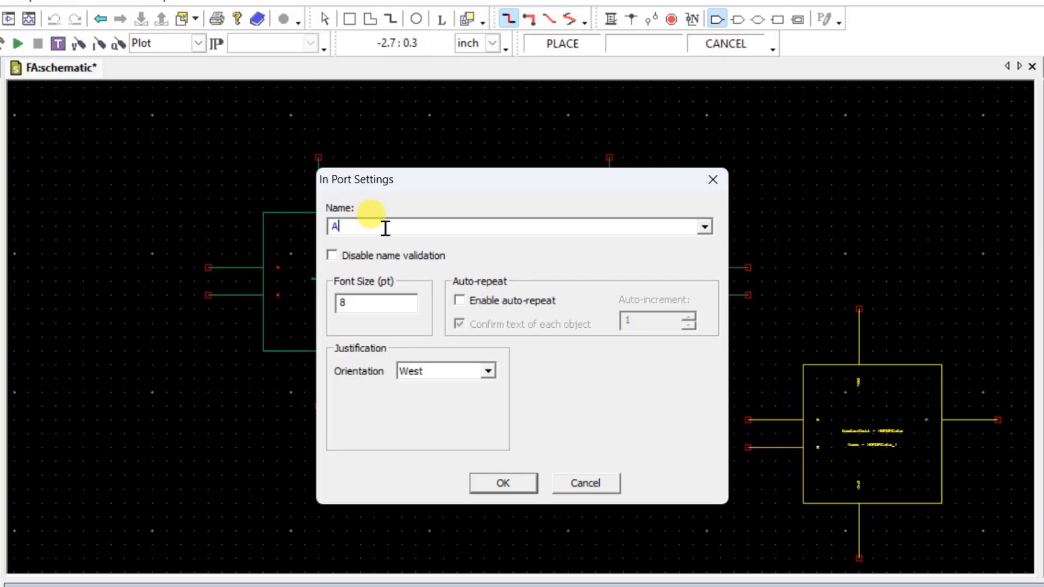
text(A)
click(501, 483)
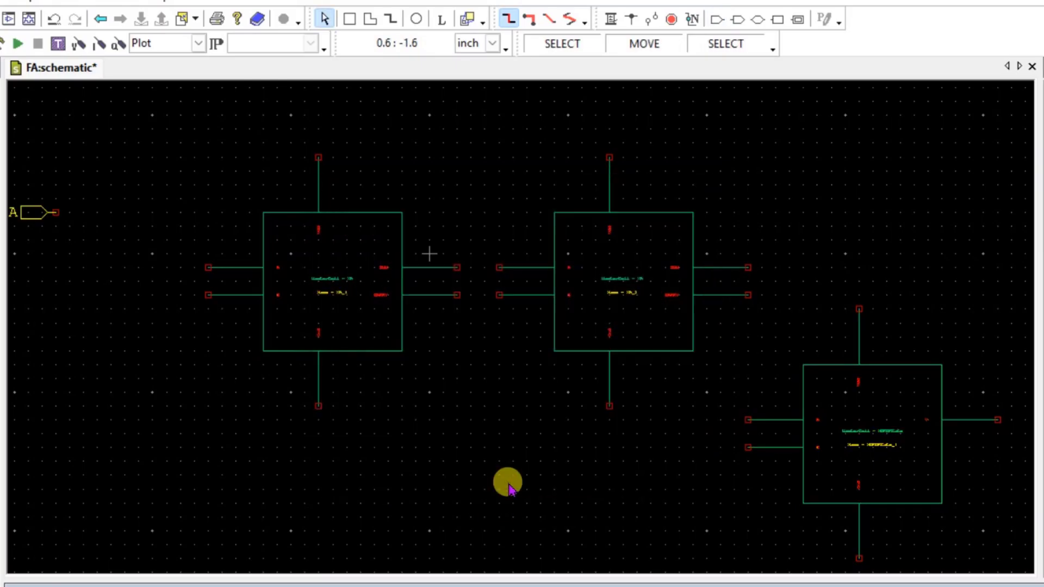
- Place two more input ports named B and C, vertically aligned below port A
click(718, 22)
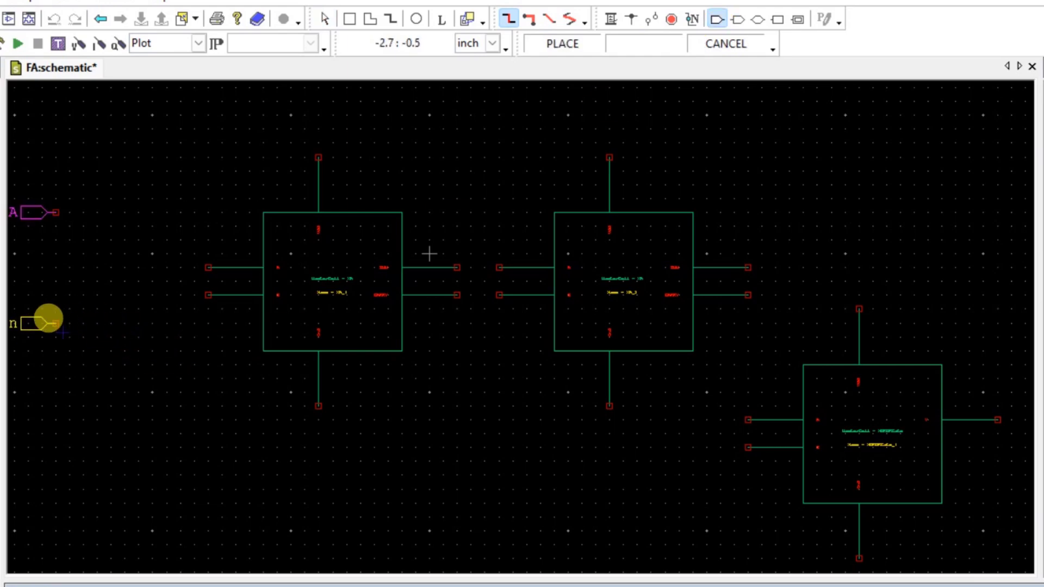
click(49, 322)
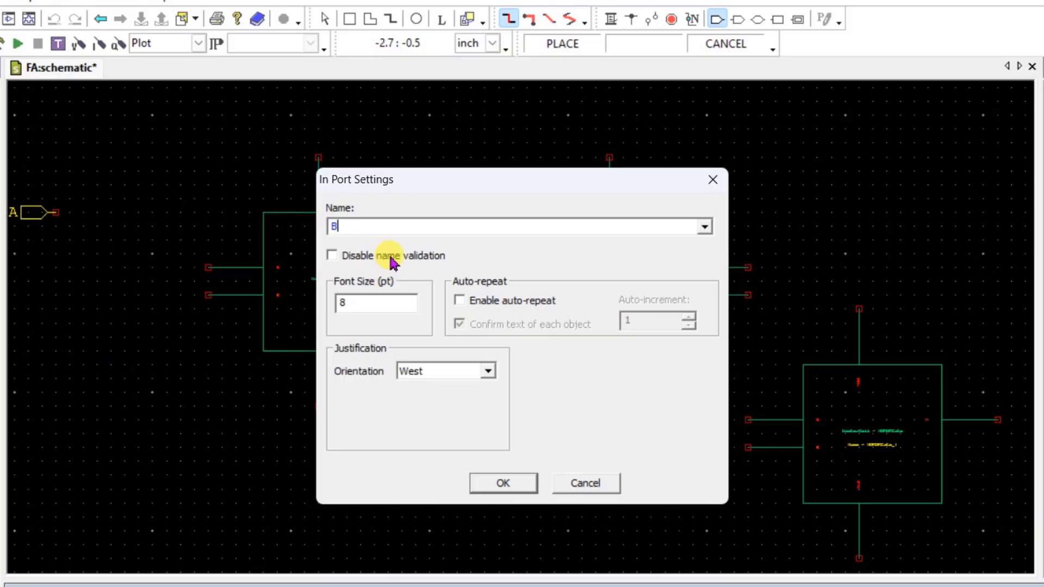
click(503, 482)
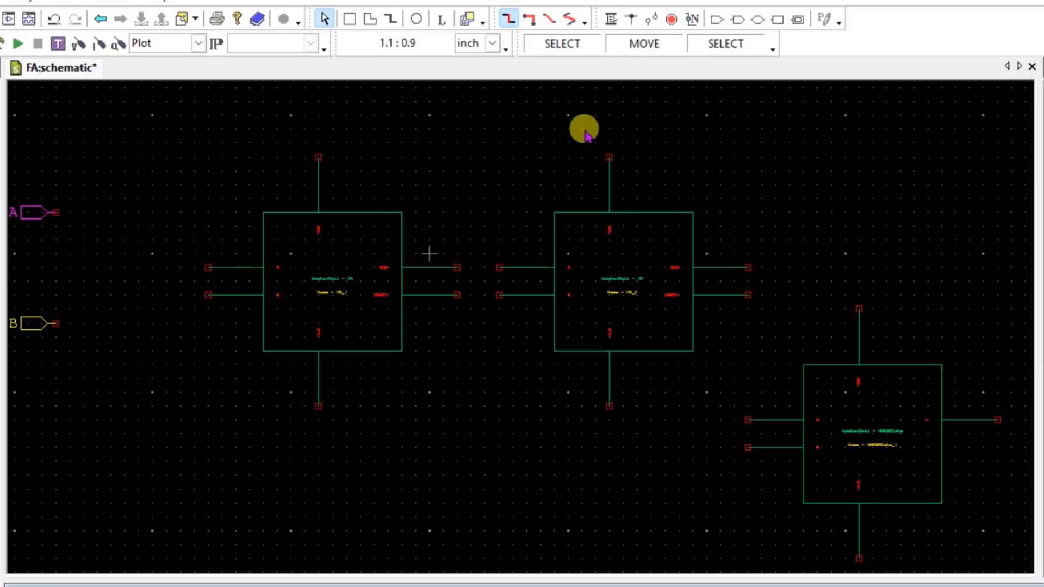
click(717, 20)
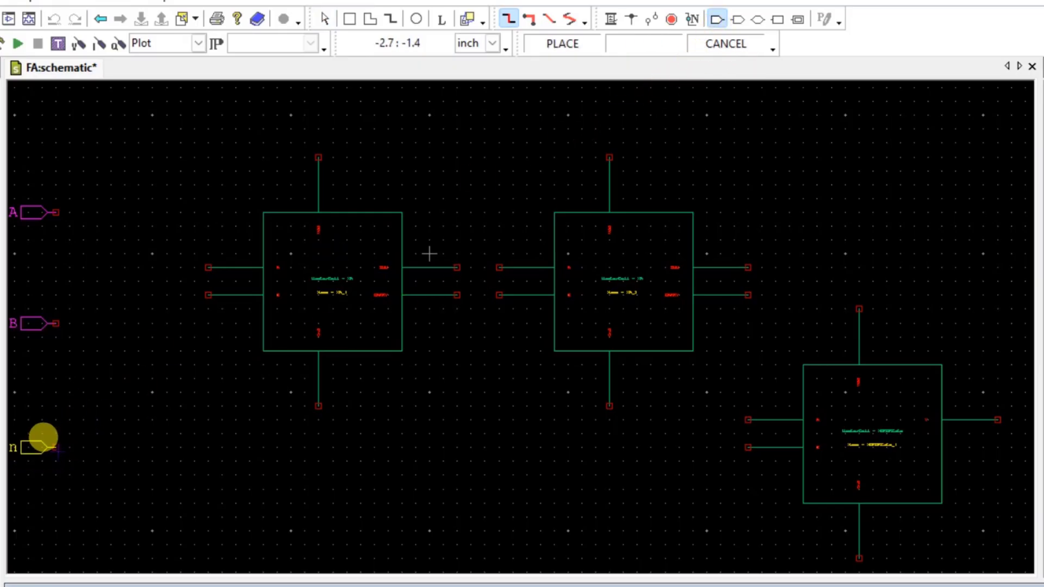
click(44, 430)
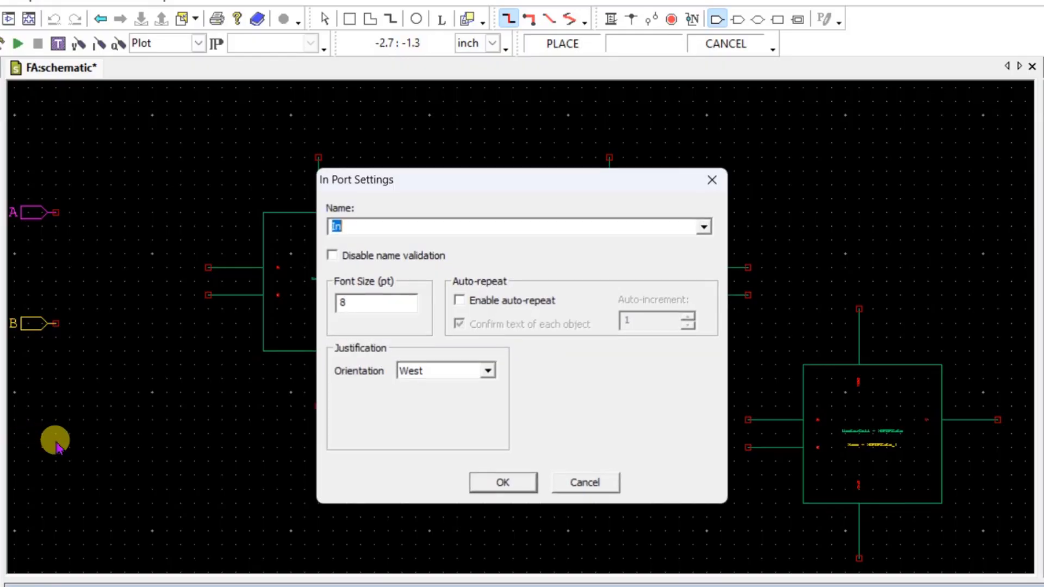
text(C)
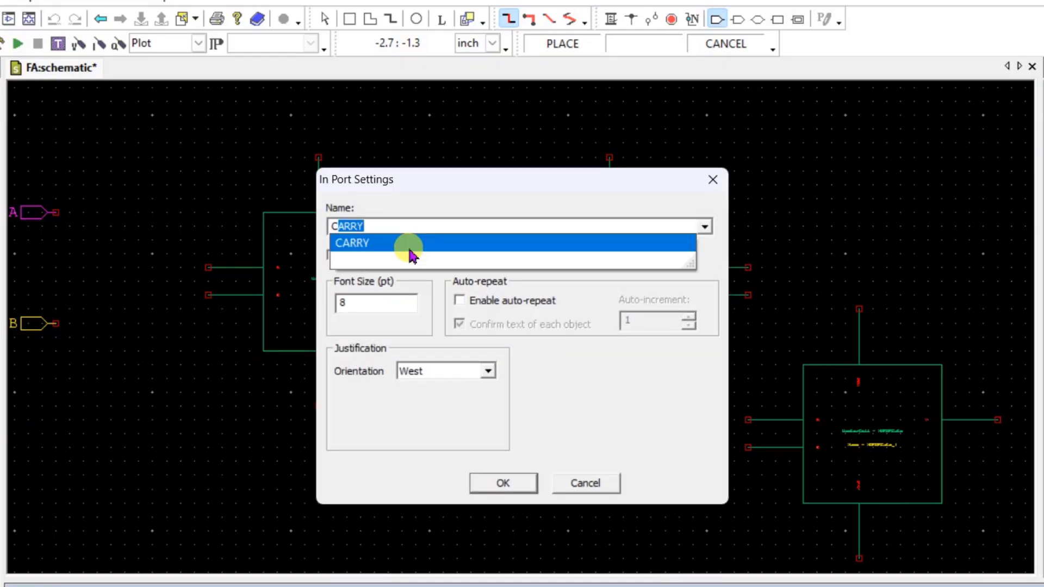
key(Delete)
click(484, 484)
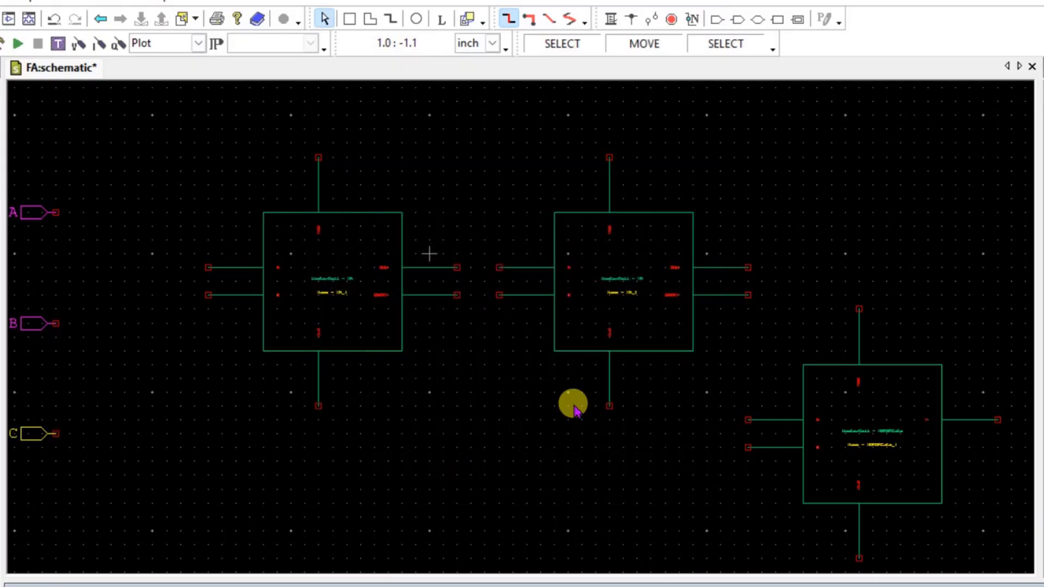
- Place an output port named SUM, rotated to point upward, above the output pins of the second HA instance
click(737, 20)
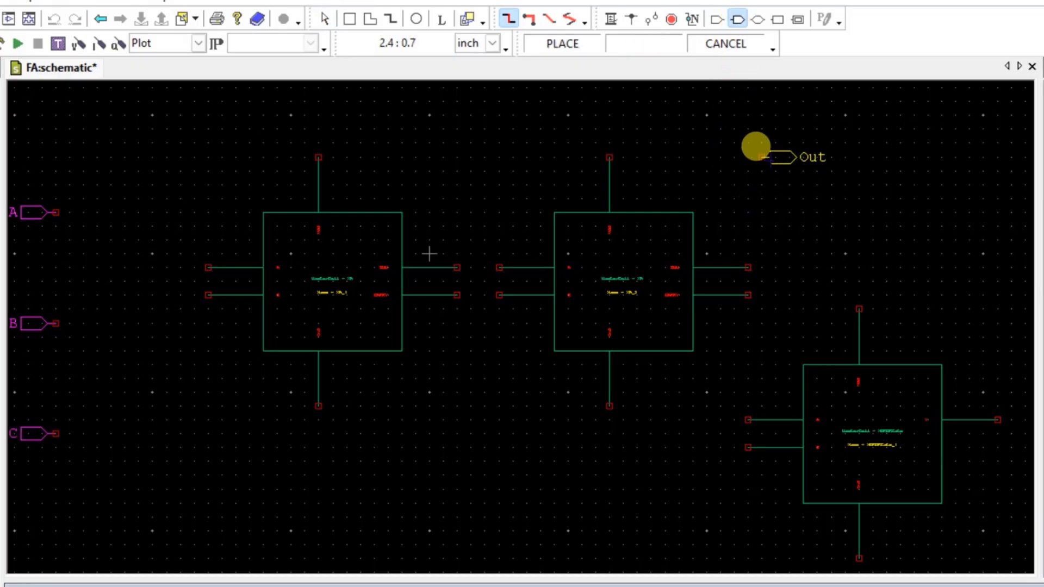
key(r)
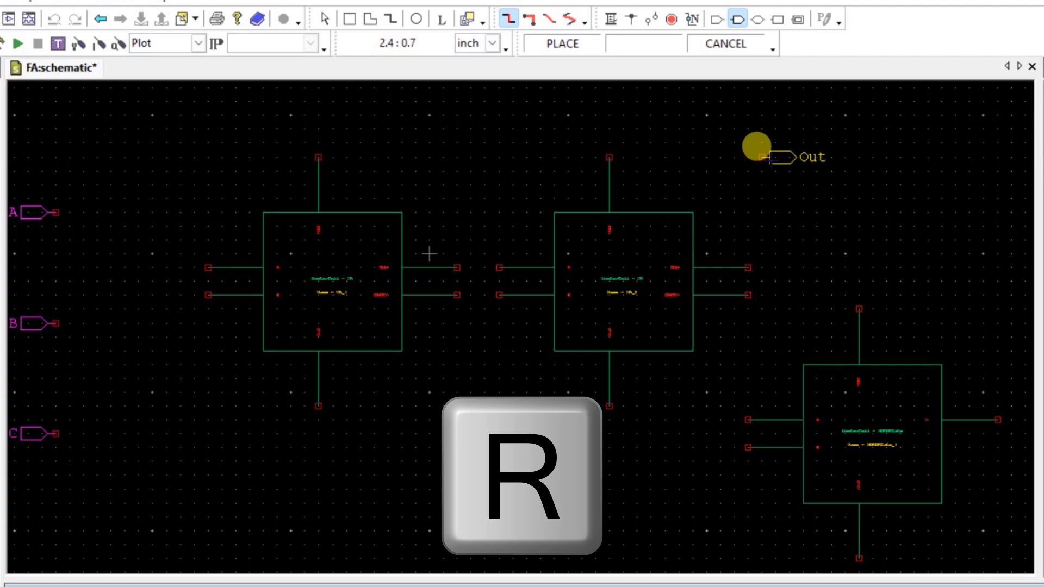
key(r)
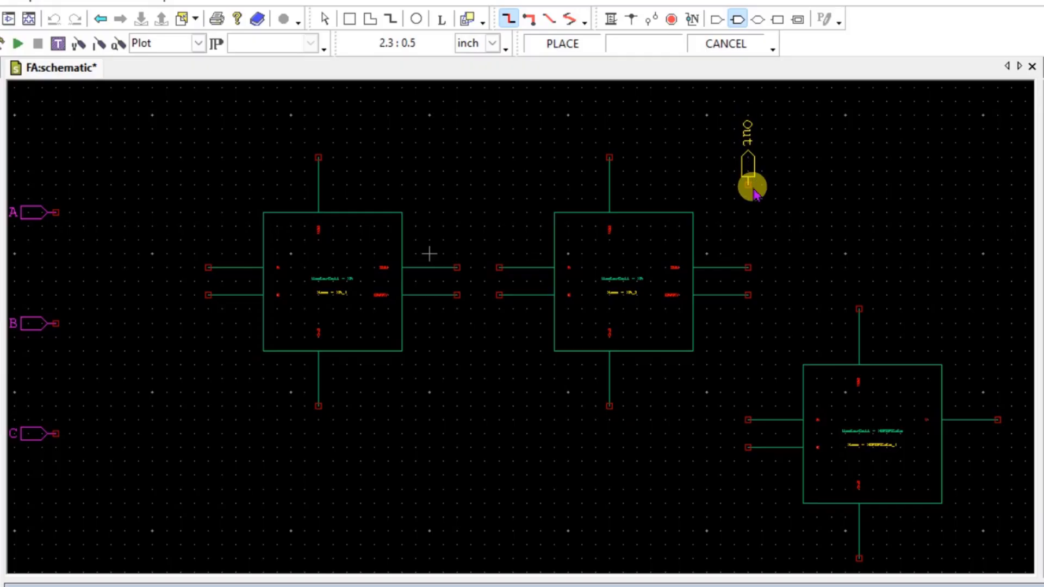
click(753, 191)
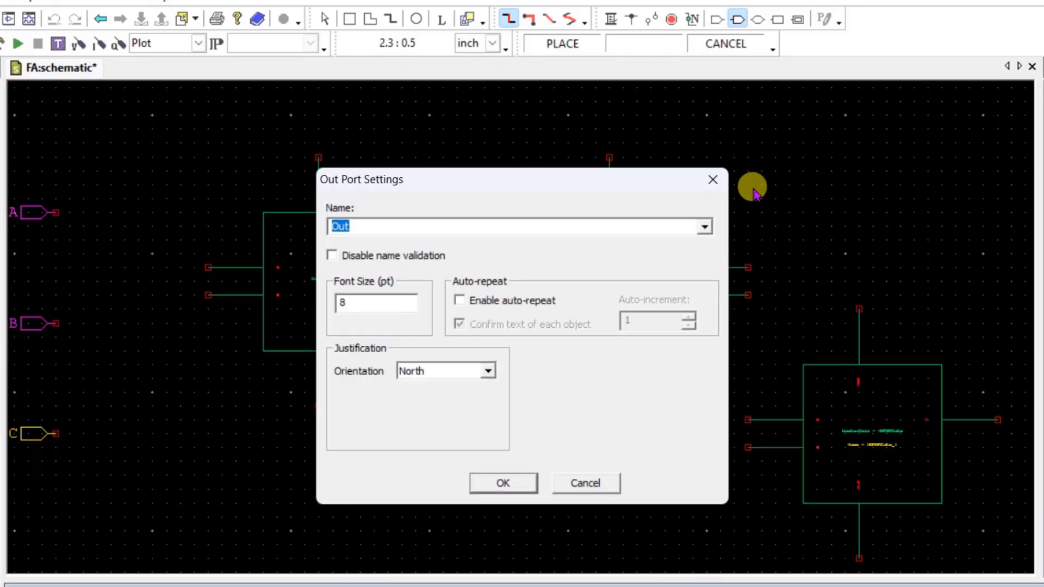
text(SUM)
click(532, 483)
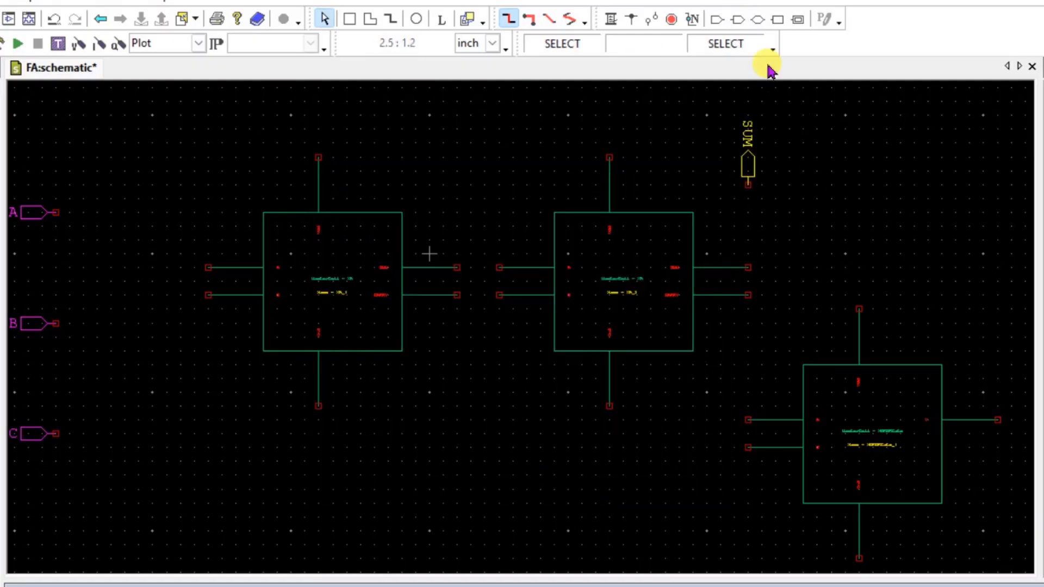
- Place an upward-pointing output port named CARRY above the output pin of the NORORGate instance
click(736, 22)
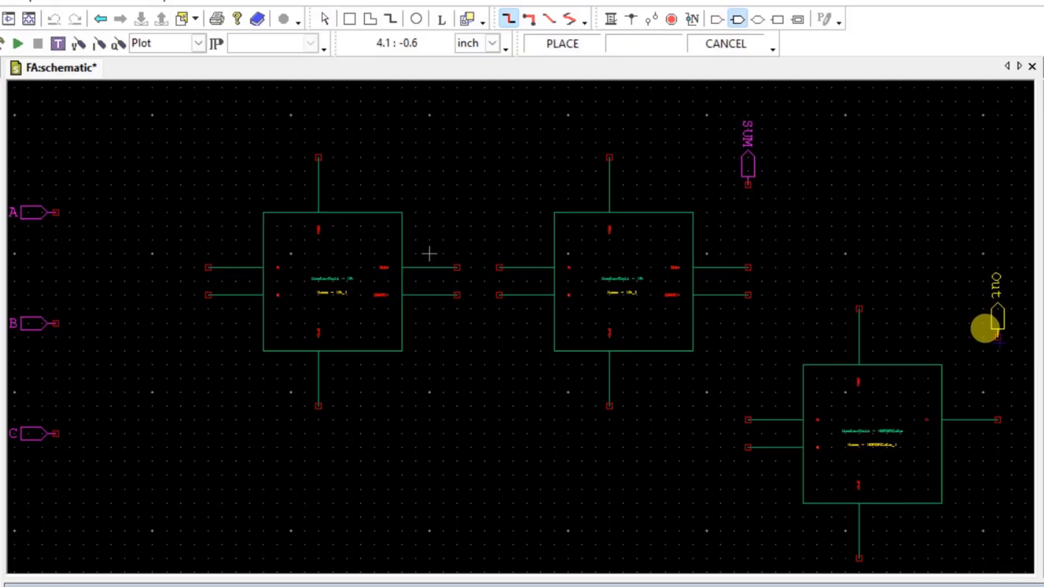
click(998, 341)
text(CA)
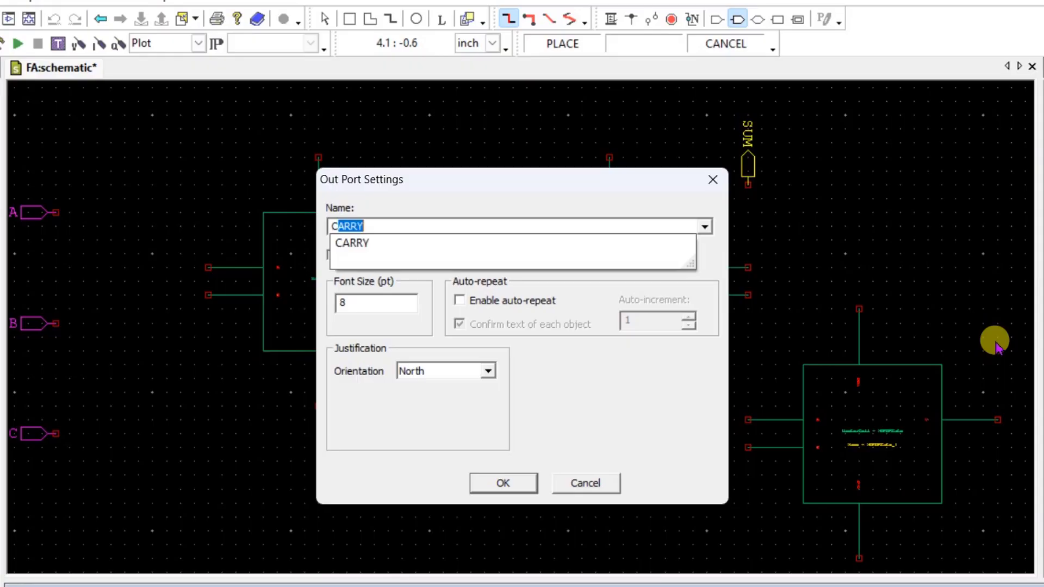
text(RRY)
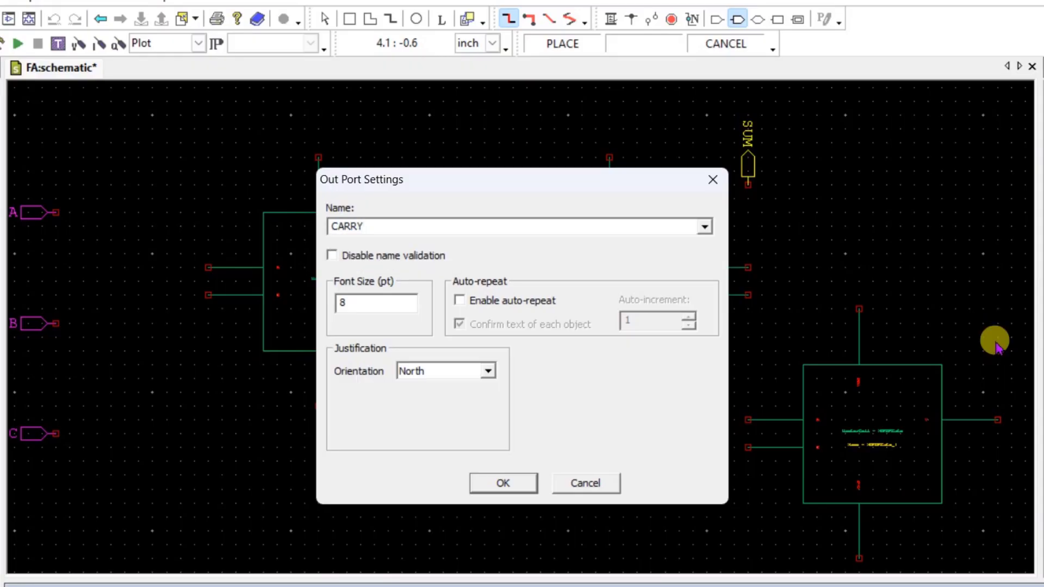
click(503, 482)
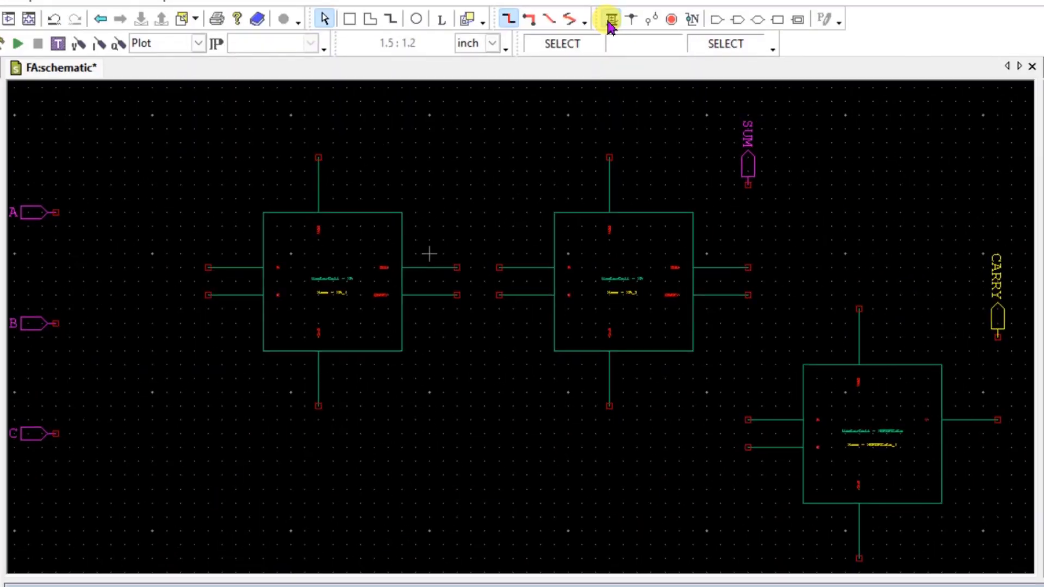
- Wire port A to the upper input and port B to the lower input of the first HA instance
click(610, 20)
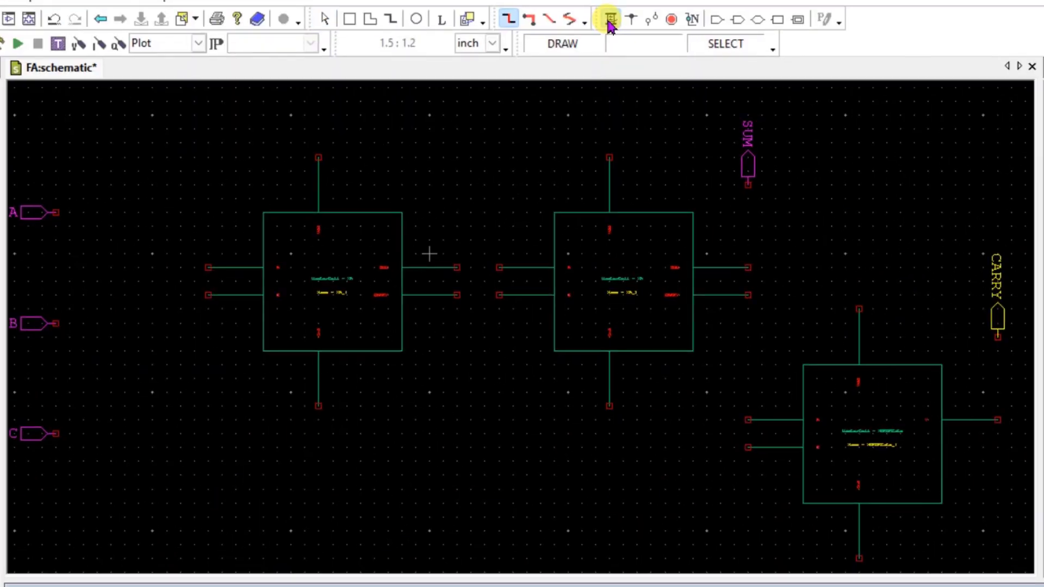
click(56, 213)
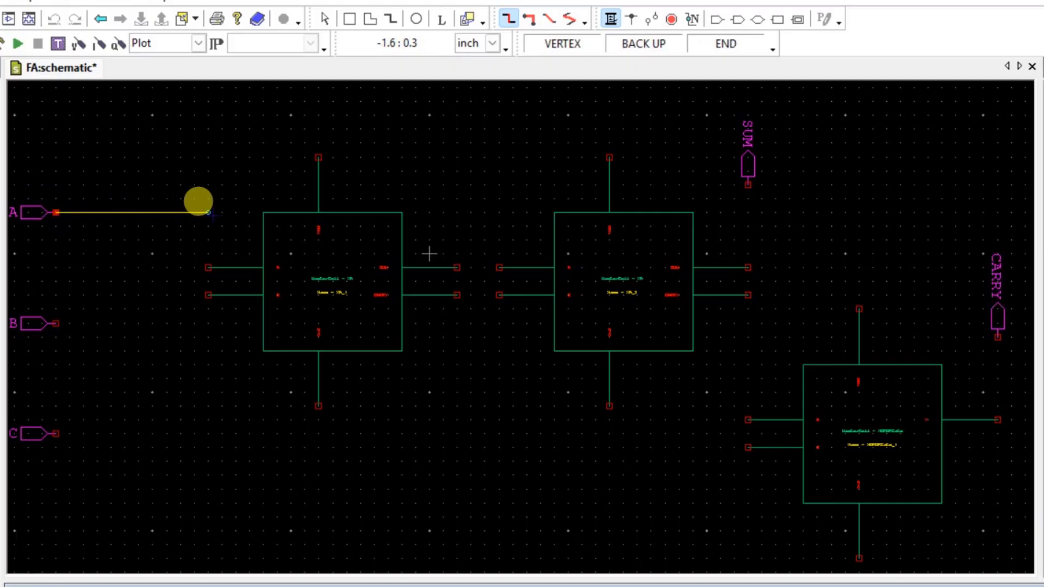
click(208, 267)
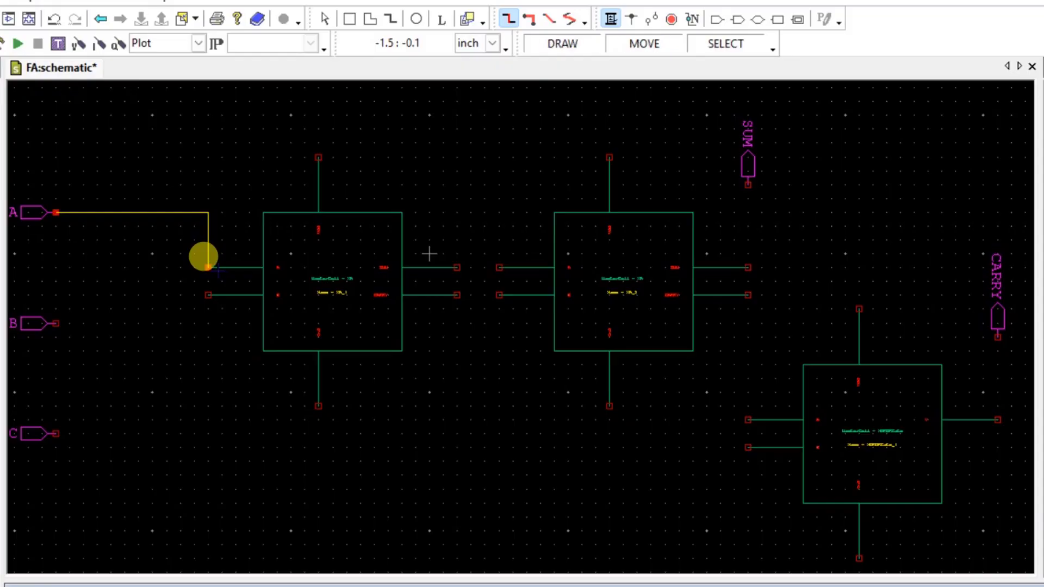
click(56, 323)
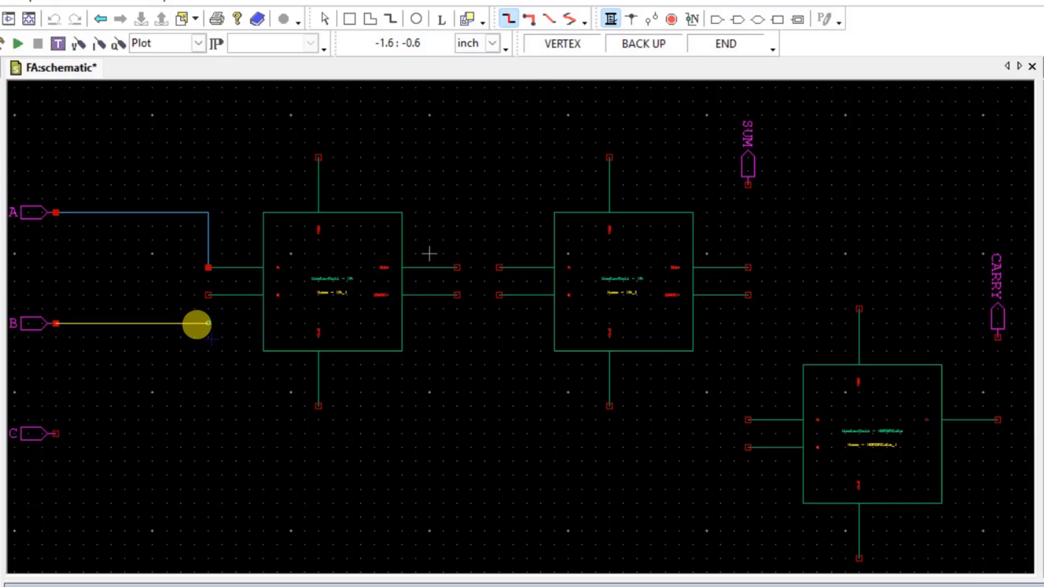
click(209, 295)
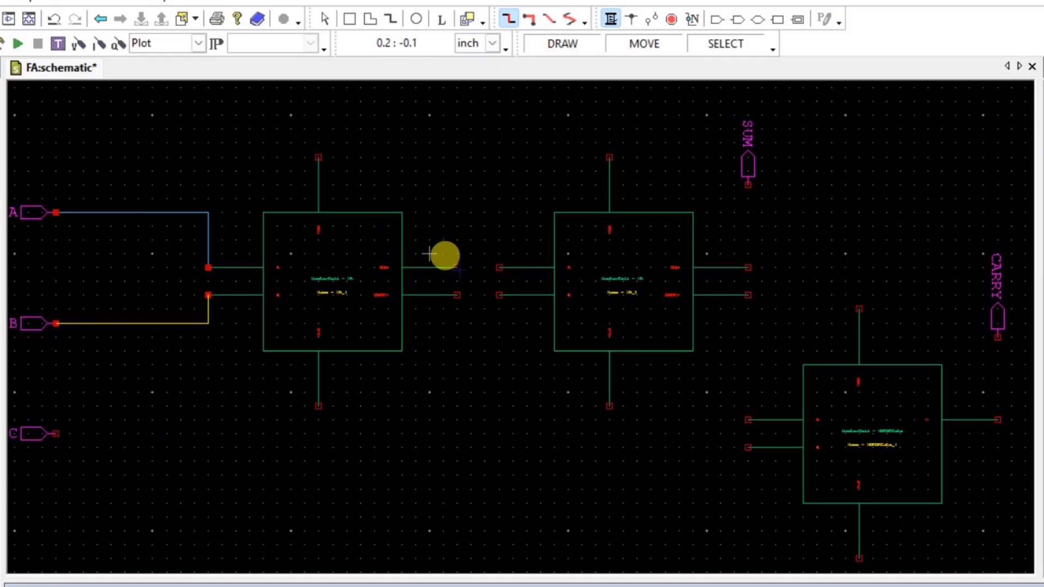
- Wire the first HA's upper output to the second HA's upper input, and port C to its lower input
click(457, 268)
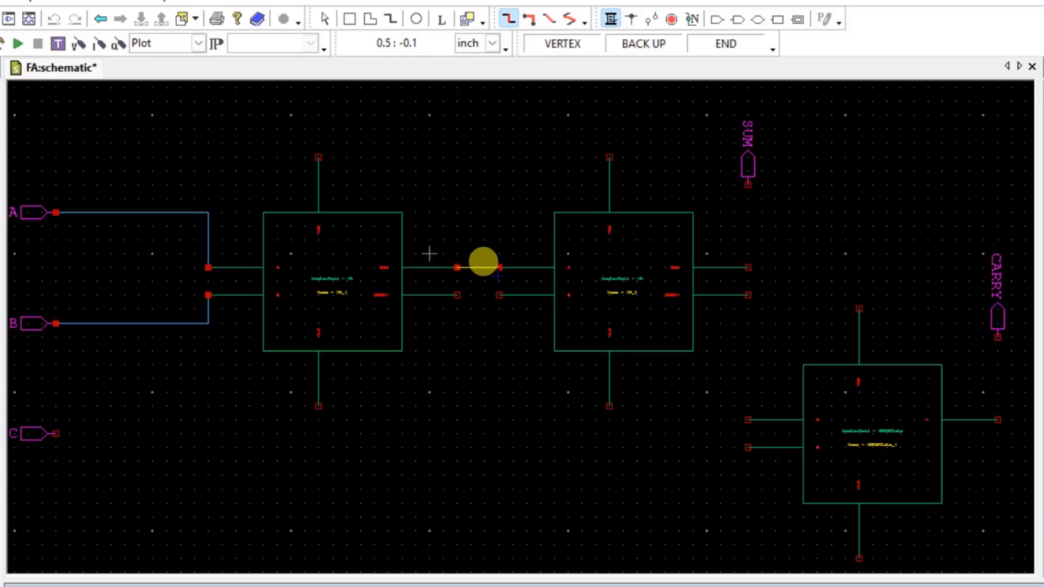
click(485, 259)
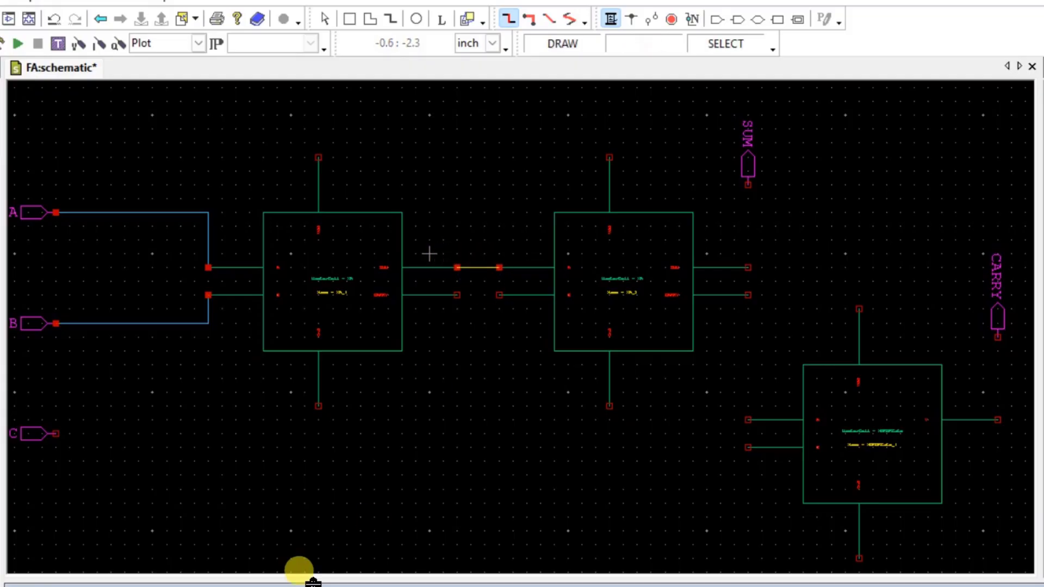
click(57, 434)
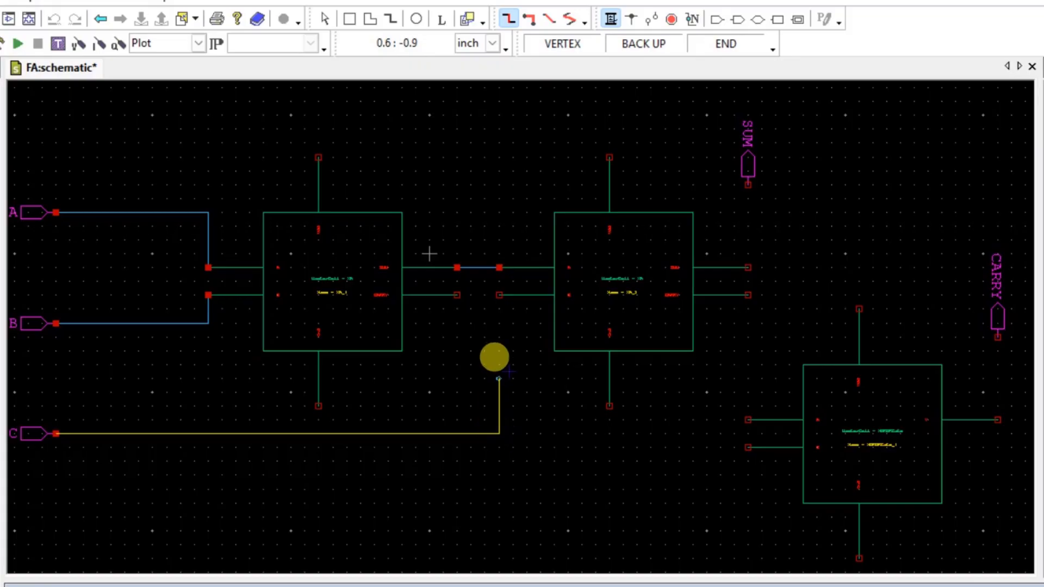
click(499, 295)
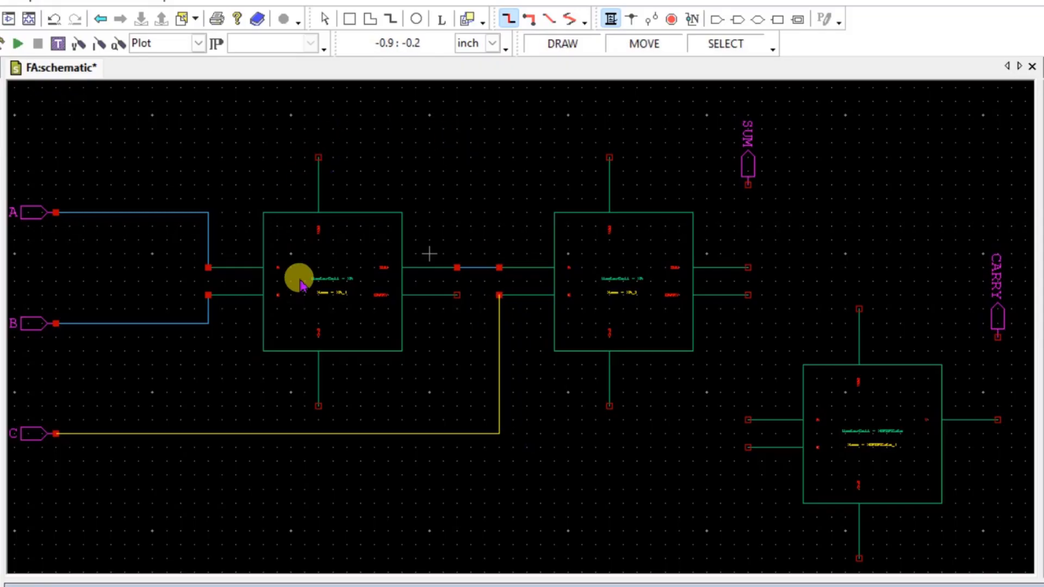
- Wire the top pins of both HA instances together, and join their bottom pins with the NORORGate's bottom pin
click(319, 157)
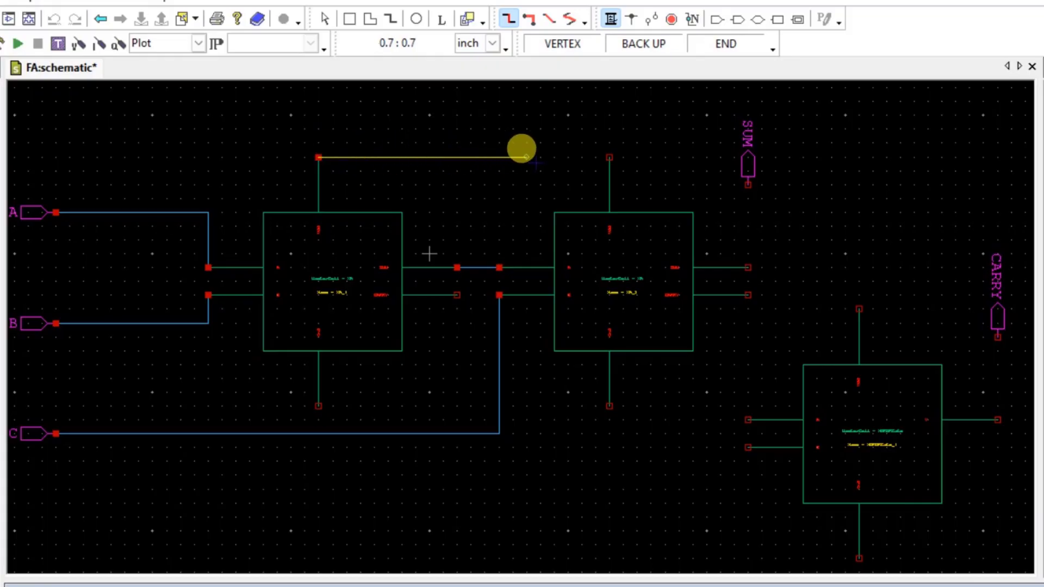
click(609, 157)
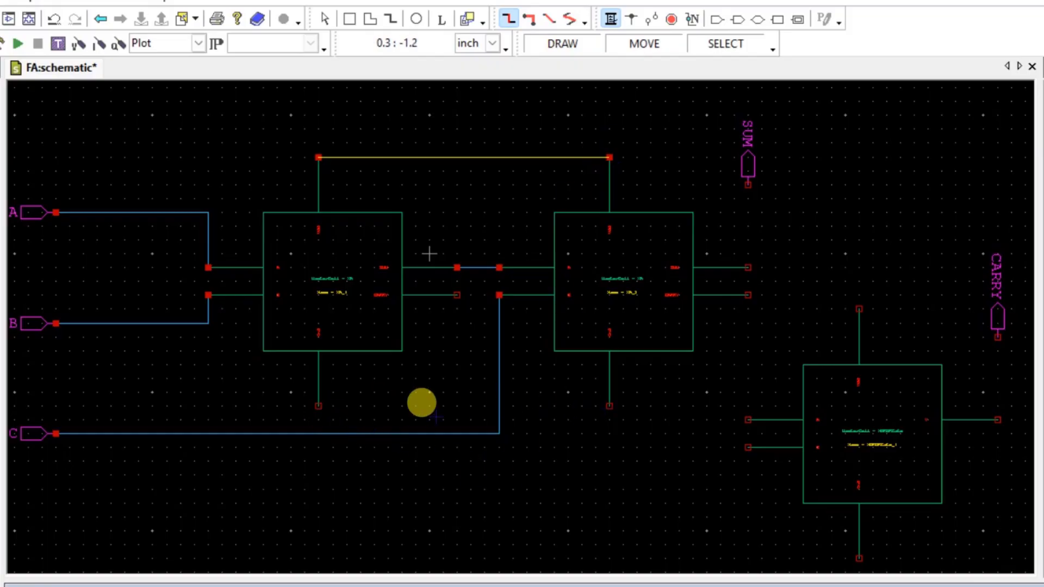
click(319, 408)
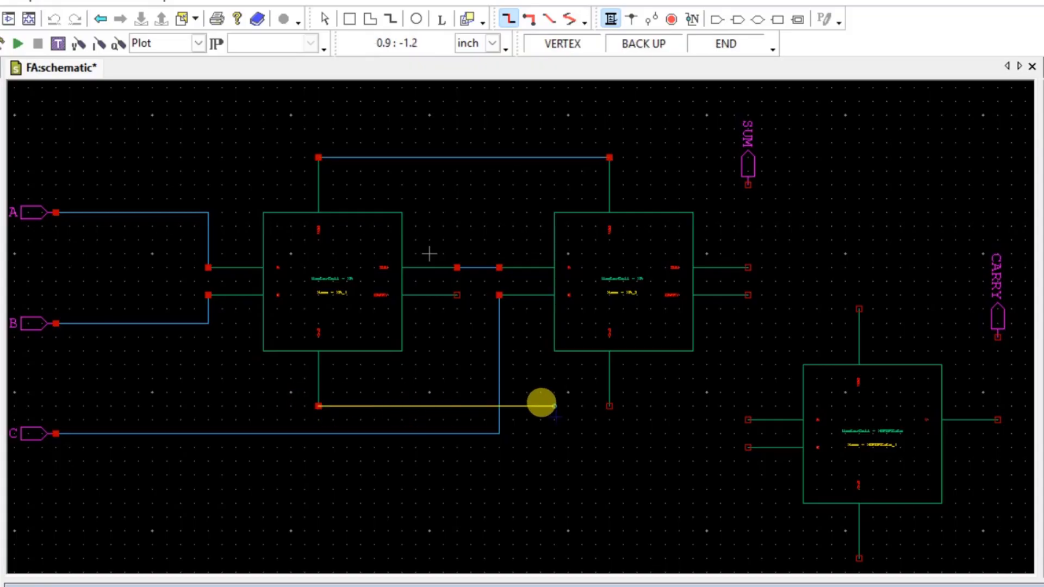
click(609, 406)
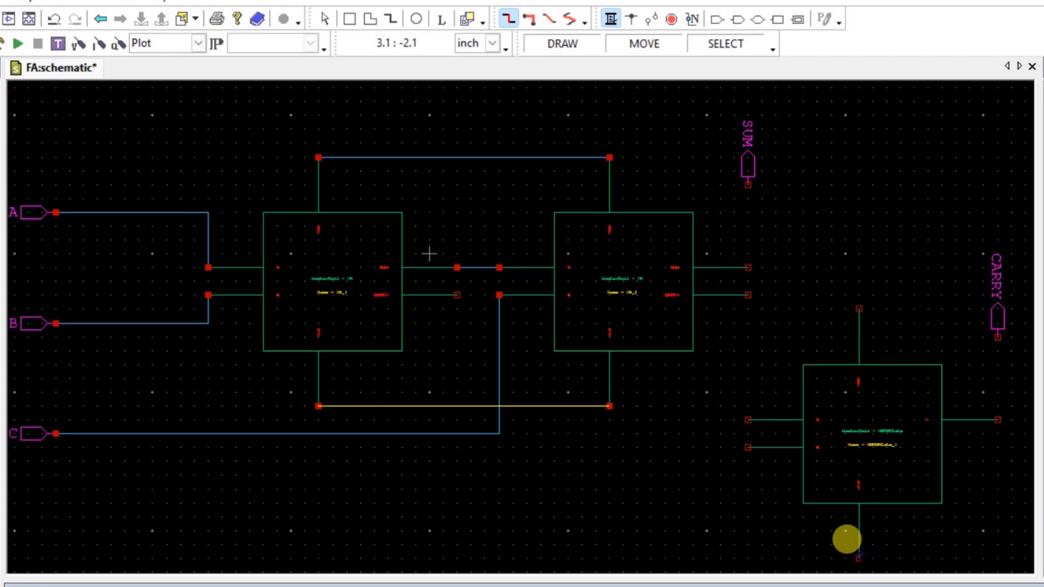
click(610, 406)
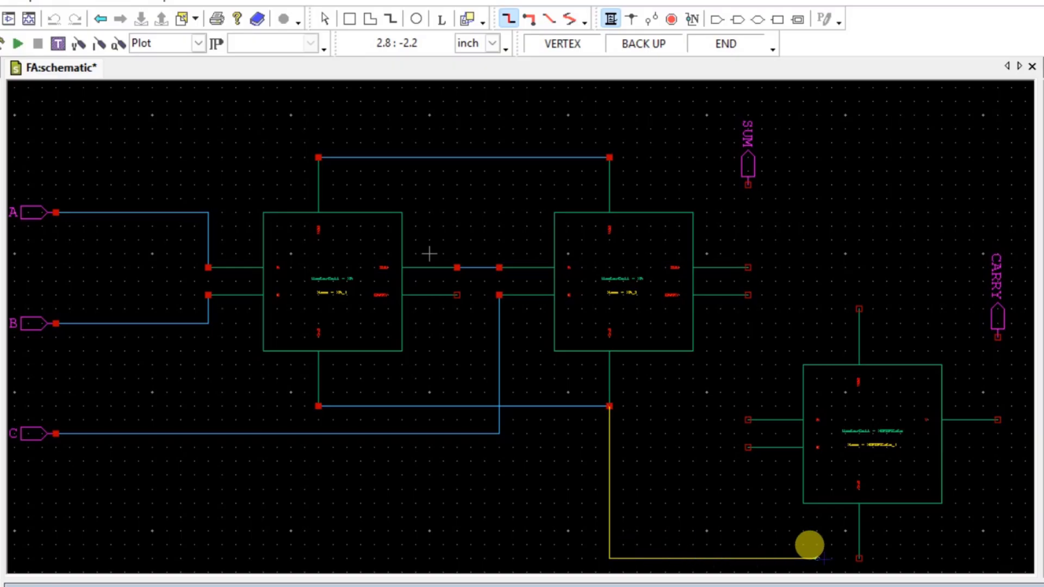
click(858, 558)
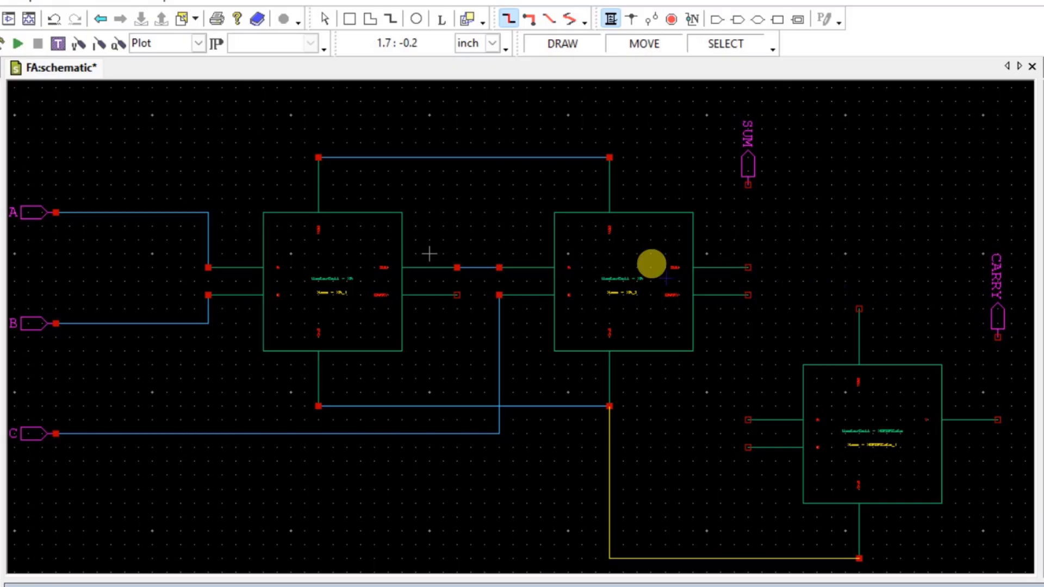
- Wire the second HA's upper output to the SUM port and the NORORGate output to the CARRY port
click(748, 266)
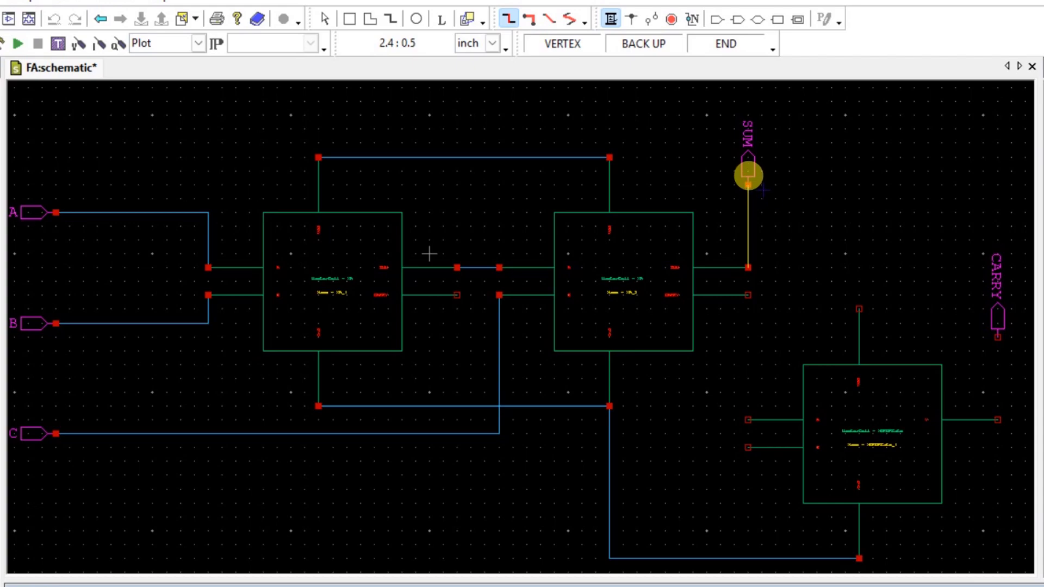
click(748, 175)
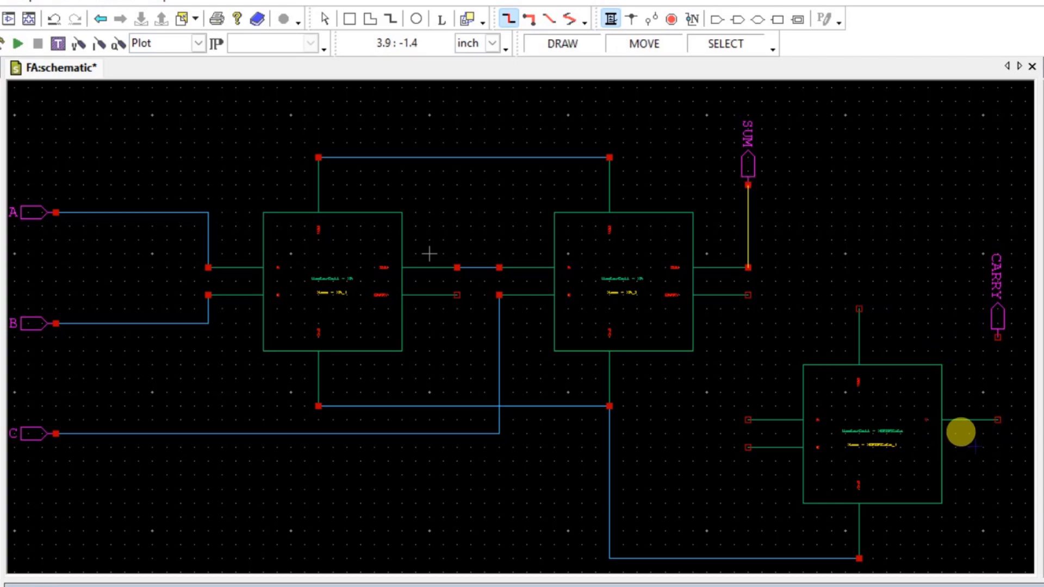
click(999, 421)
click(1000, 338)
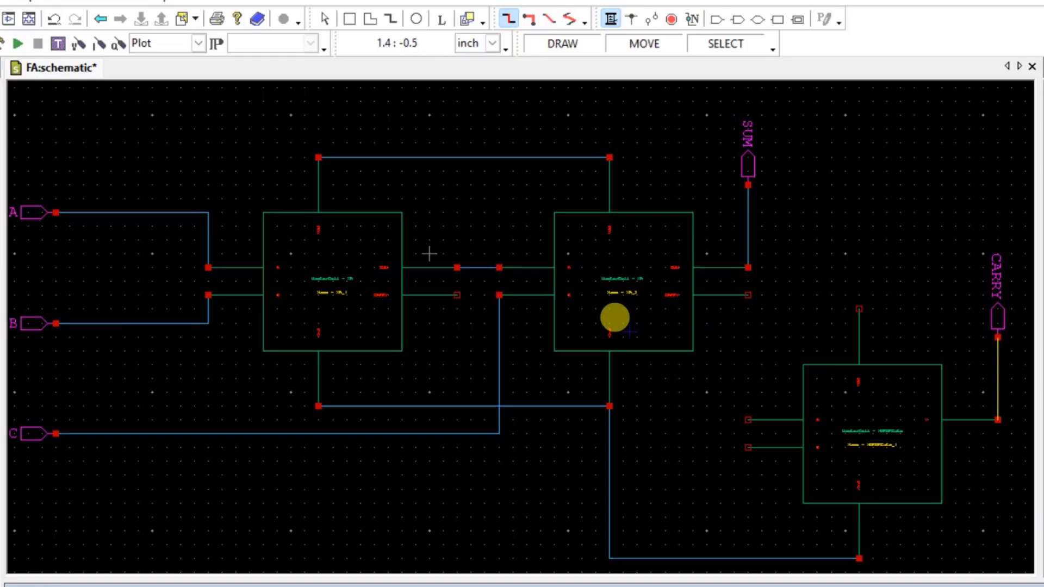
- Wire the second HA's lower output to the NORORGate's upper input and the first HA's lower output to its lower input
click(749, 295)
click(748, 419)
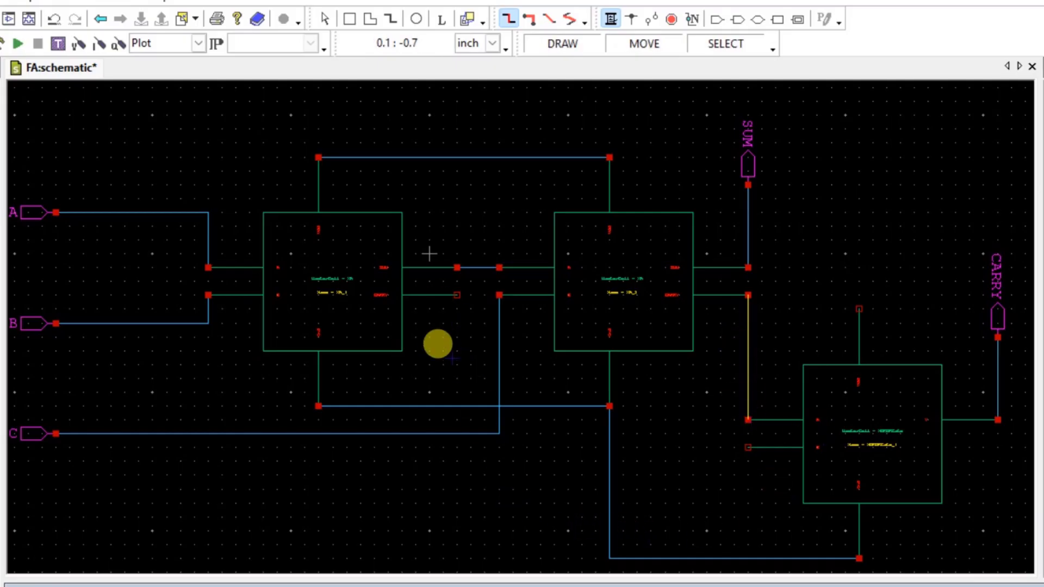
click(457, 295)
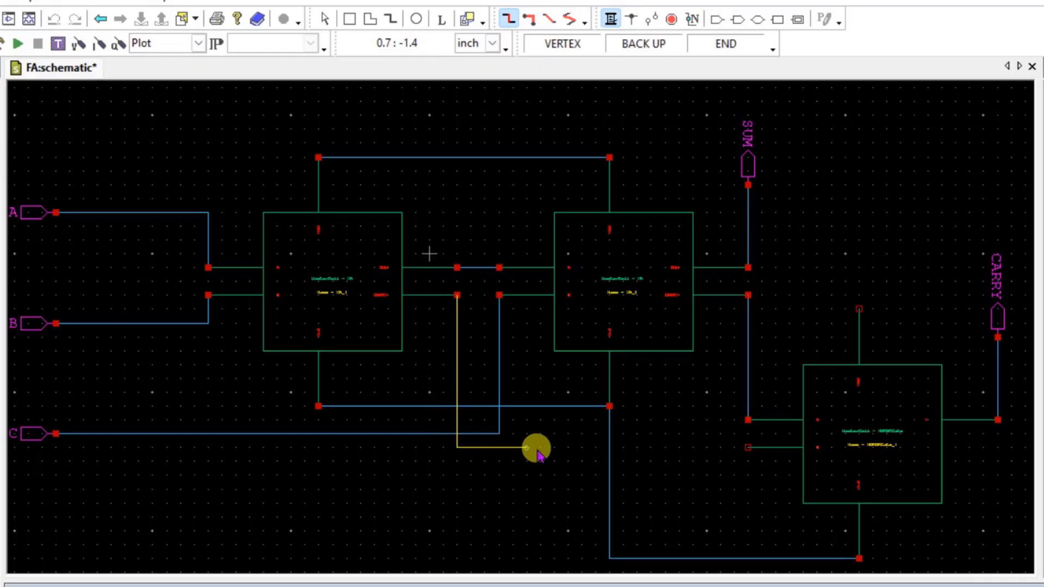
click(748, 447)
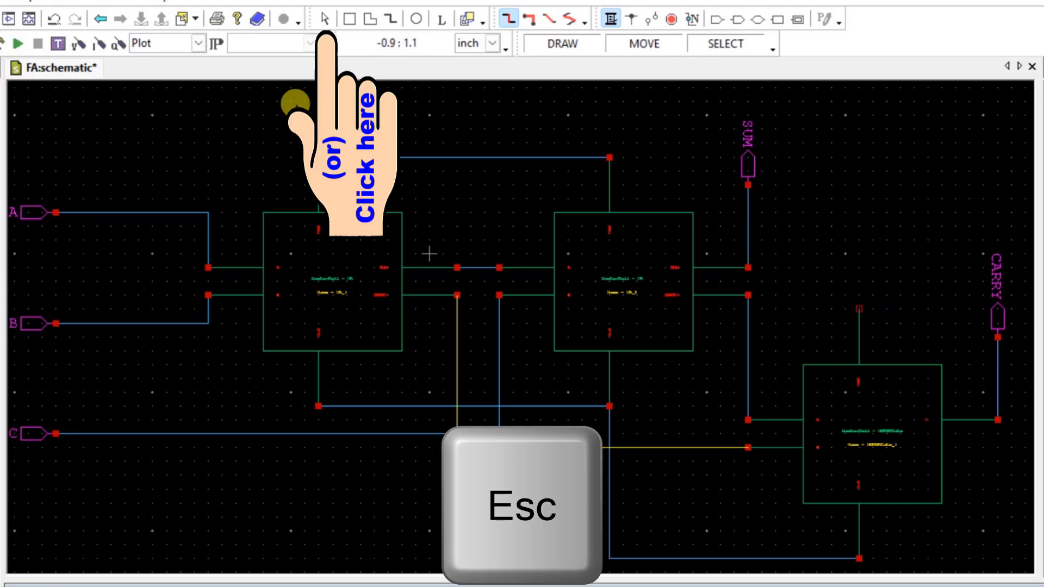
key(Escape)
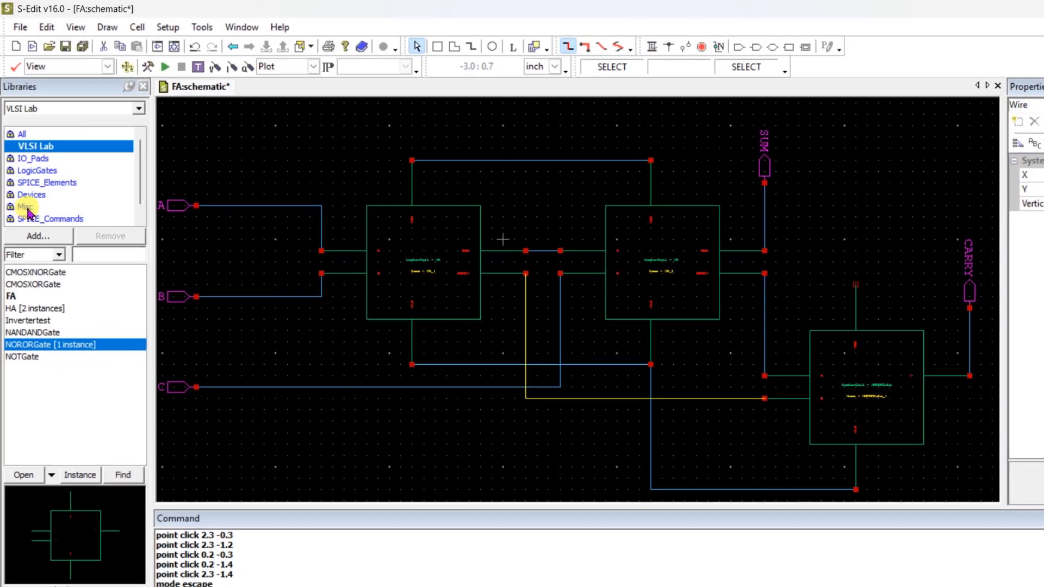
- Place Vdd symbols from the Misc library on the HA top wire, above the NORORGate's top pin, and in free space beside the SUM port
click(25, 206)
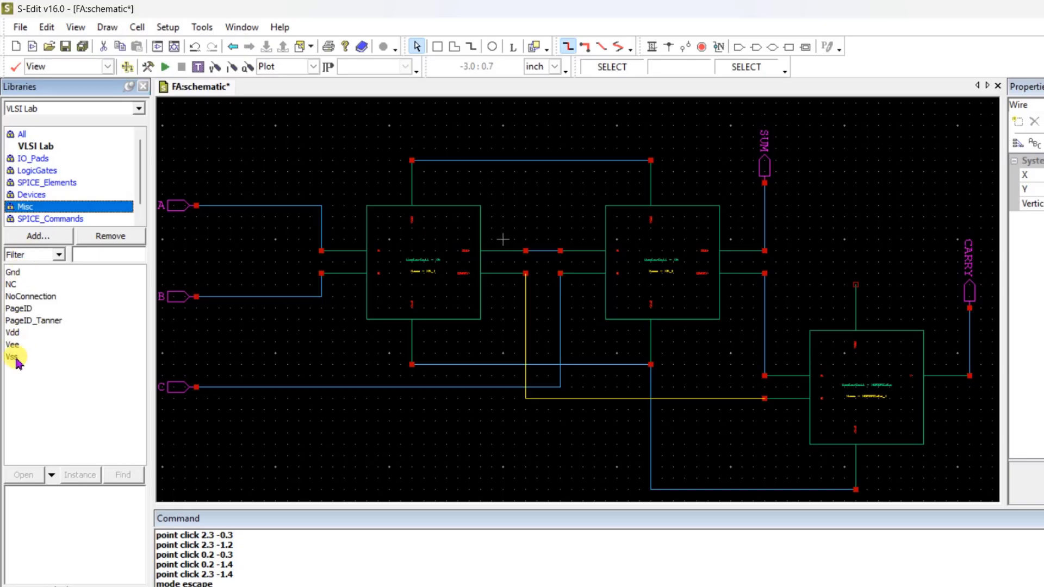
click(22, 334)
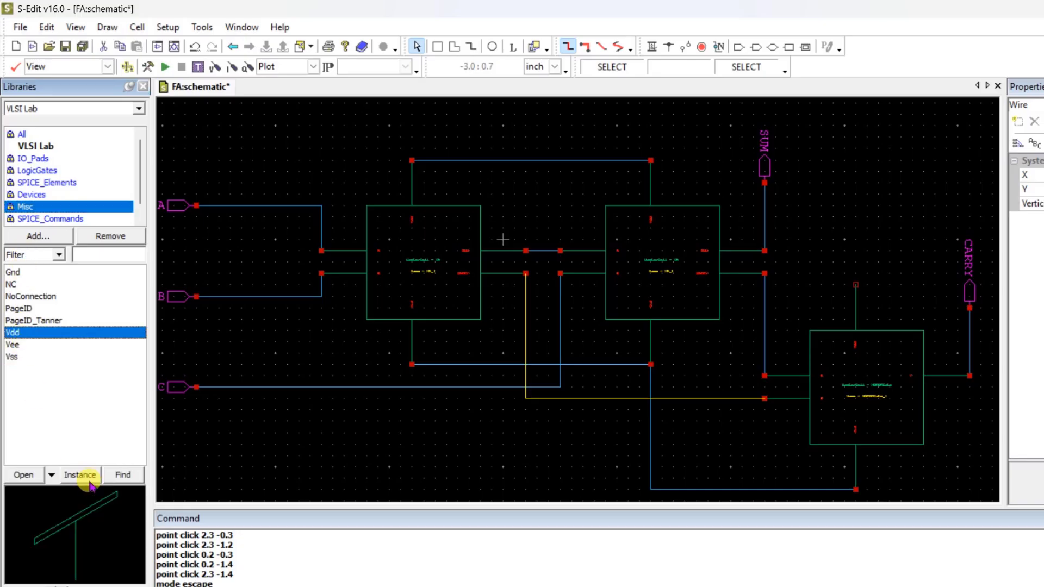
click(87, 476)
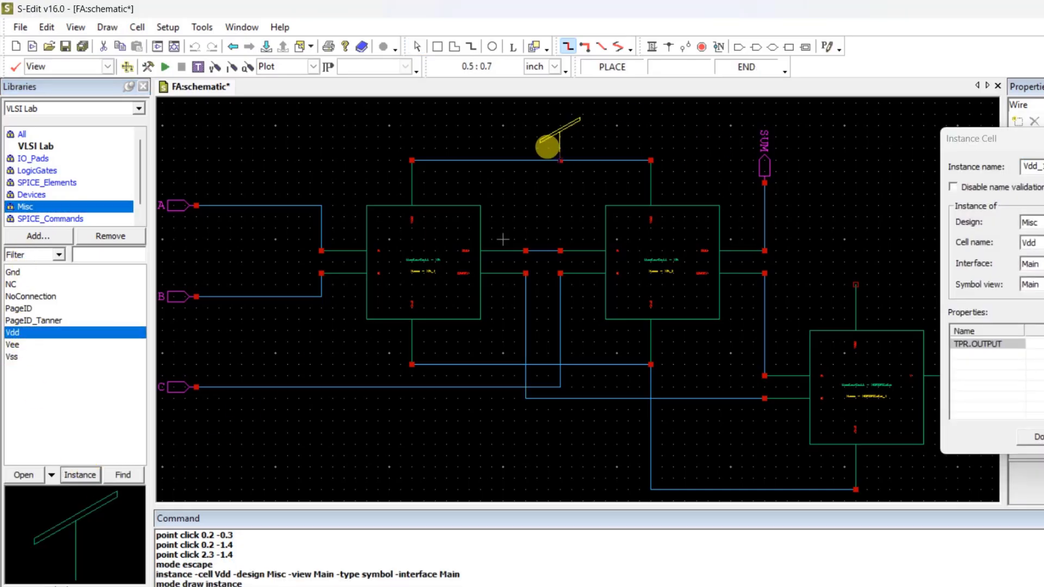
click(546, 157)
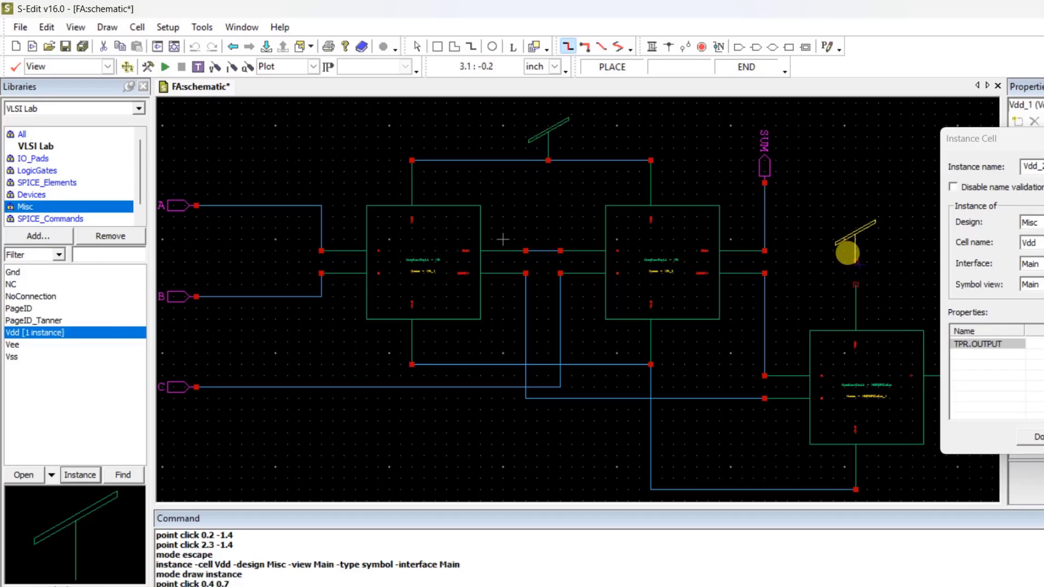
click(857, 262)
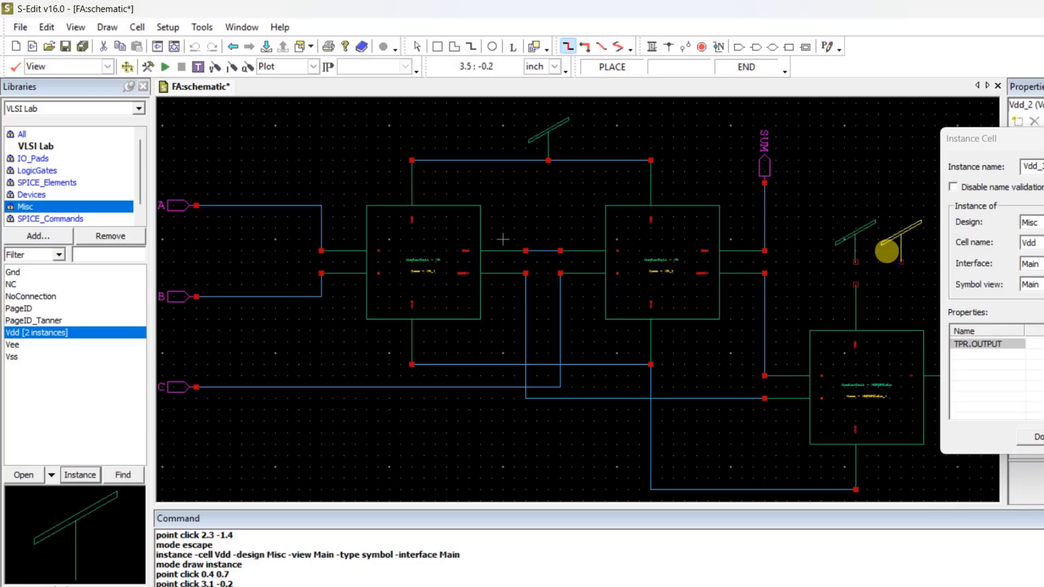
right_click(902, 153)
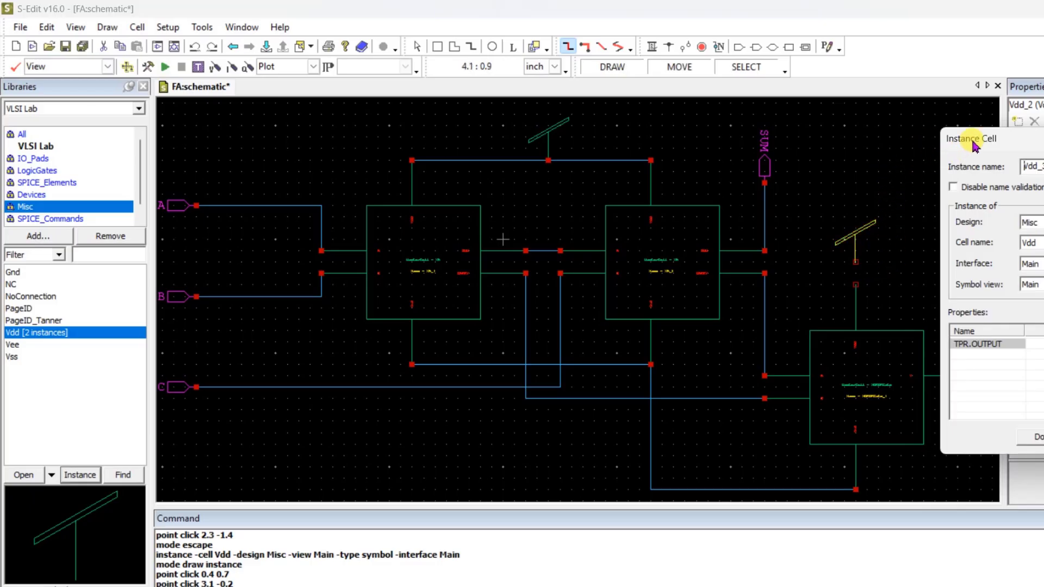
mouse_move(973, 145)
mouse_down()
mouse_move(986, 166)
mouse_move(1004, 167)
mouse_up()
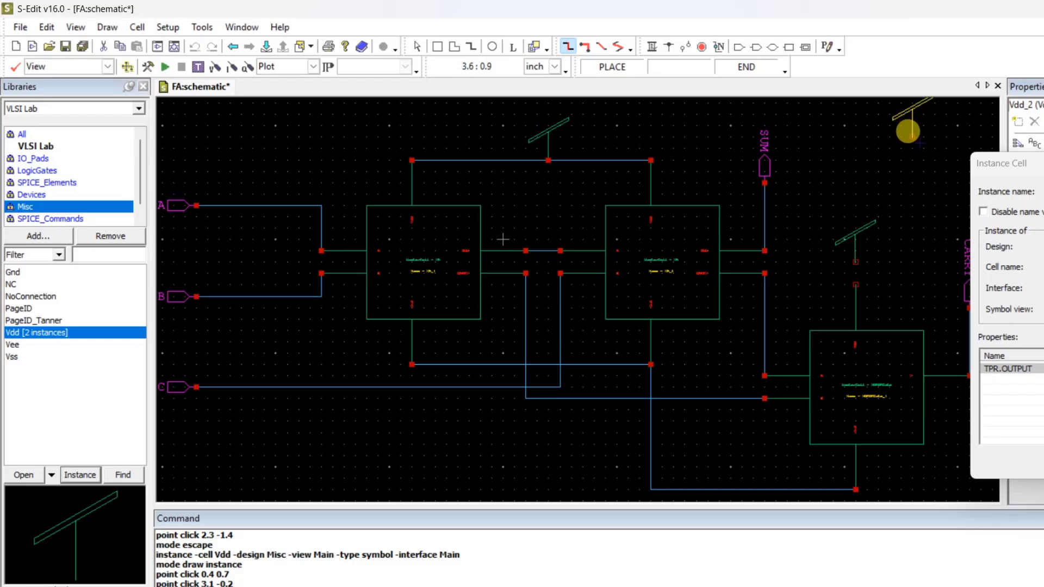
click(908, 131)
key(Escape)
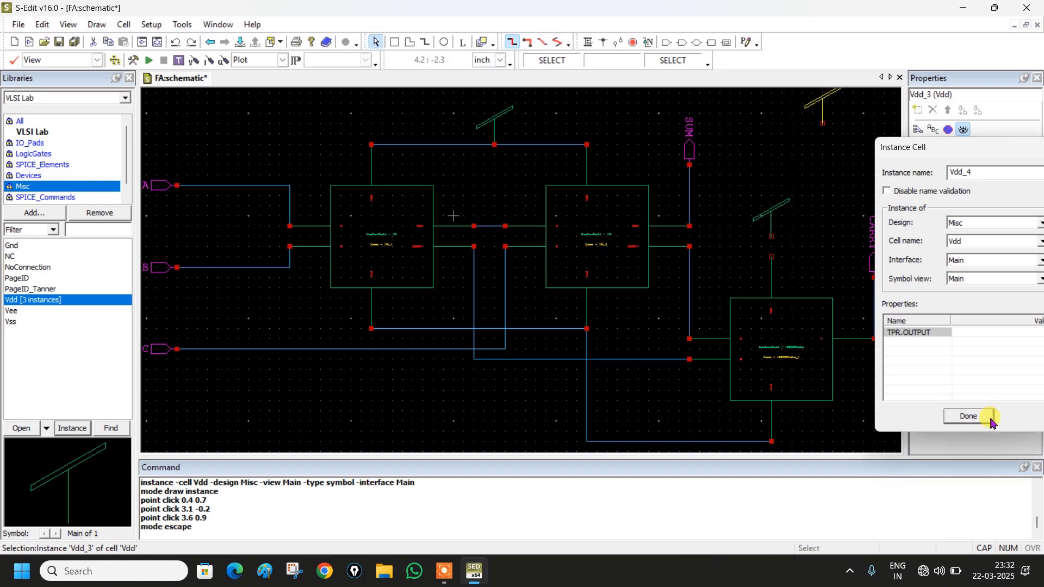
click(968, 416)
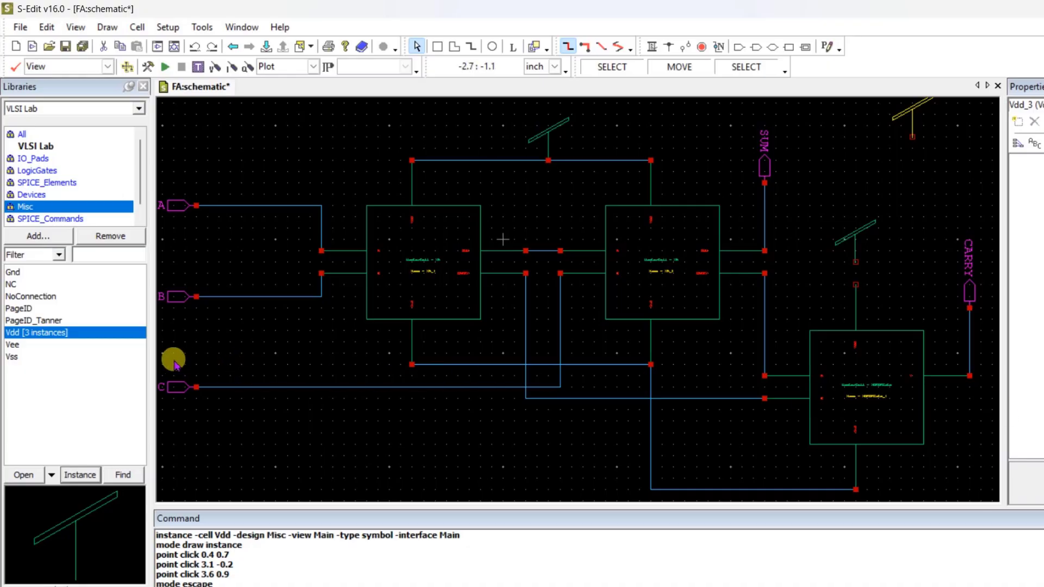
- Place Gnd symbols on the HA bottom wire and in the free space below the standalone Vdd symbol
click(12, 272)
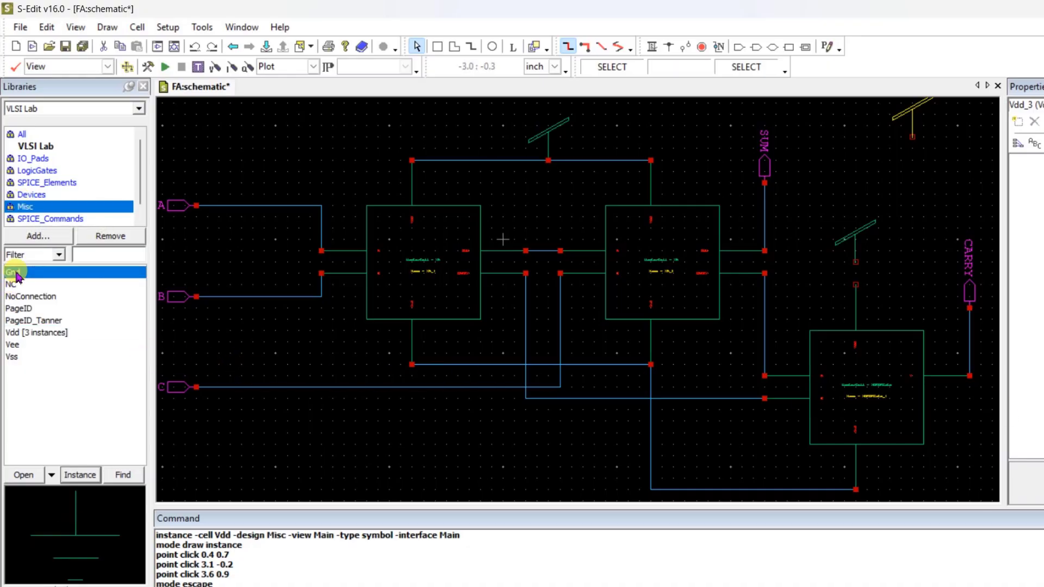
click(80, 474)
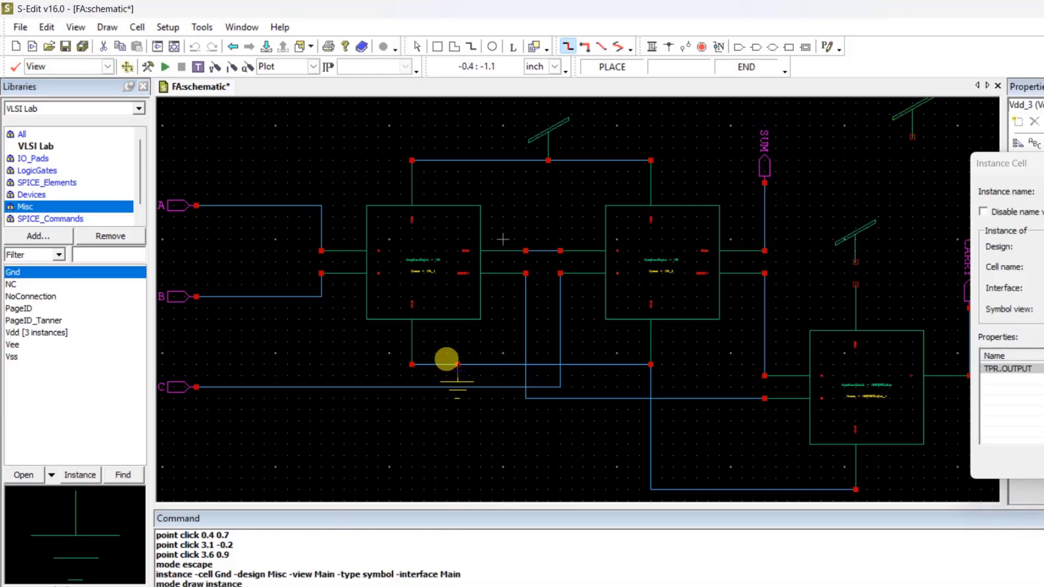
click(458, 364)
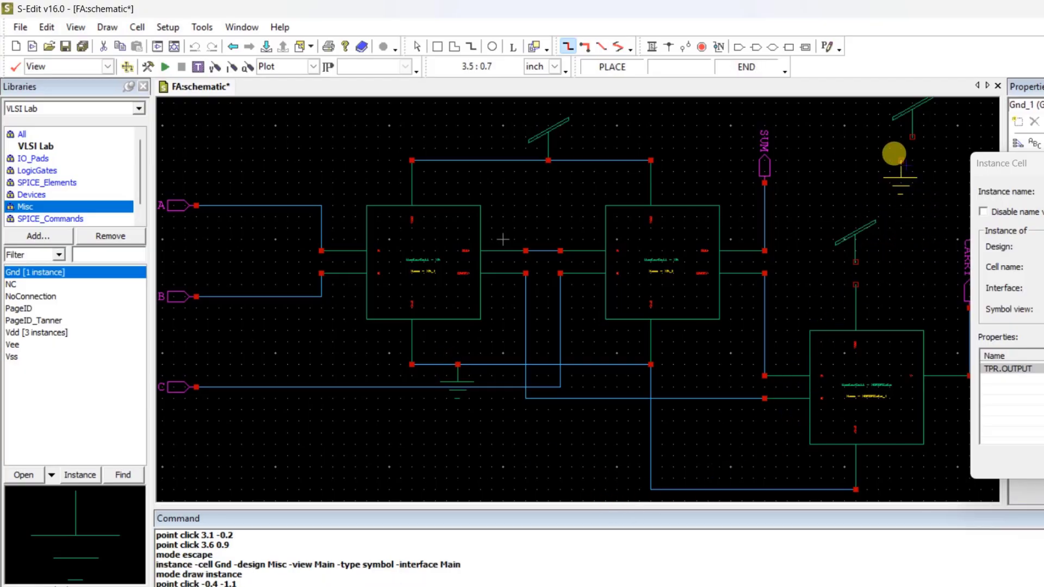
click(909, 260)
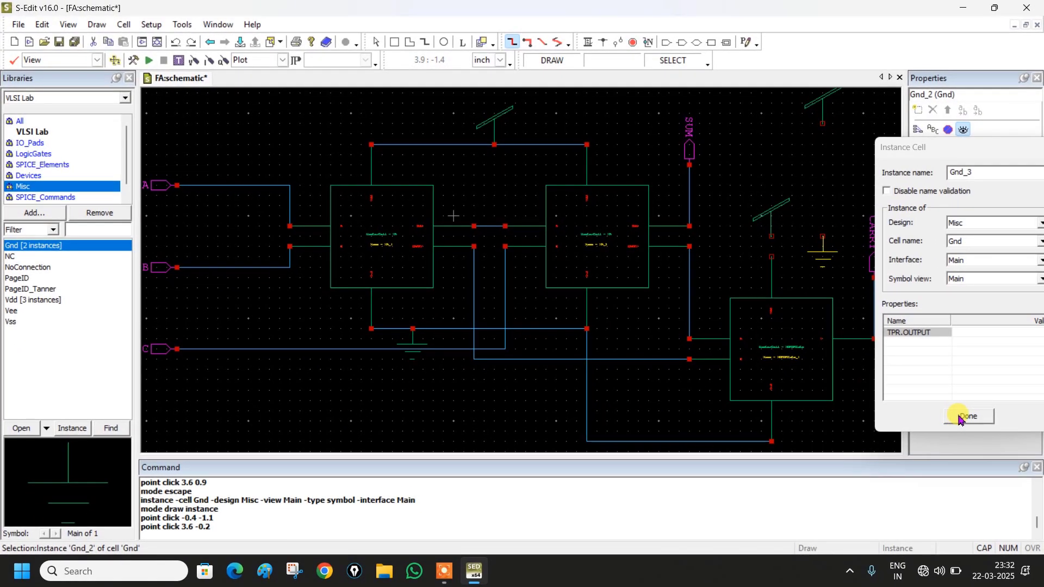
click(1043, 463)
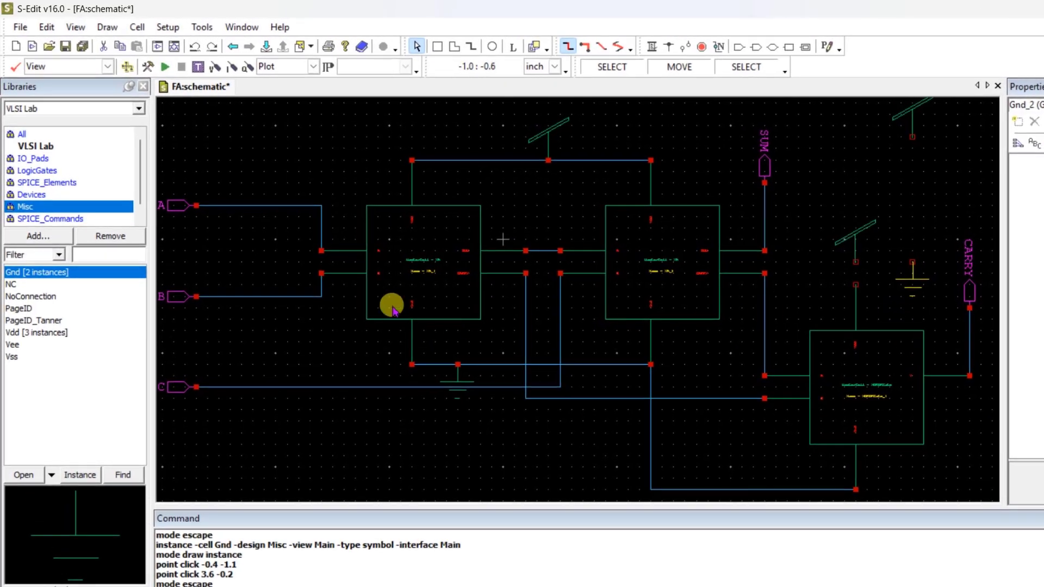
- Place a 5.0v DC VoltageSource from SPICE_Elements between the standalone Vdd and Gnd symbols
click(56, 183)
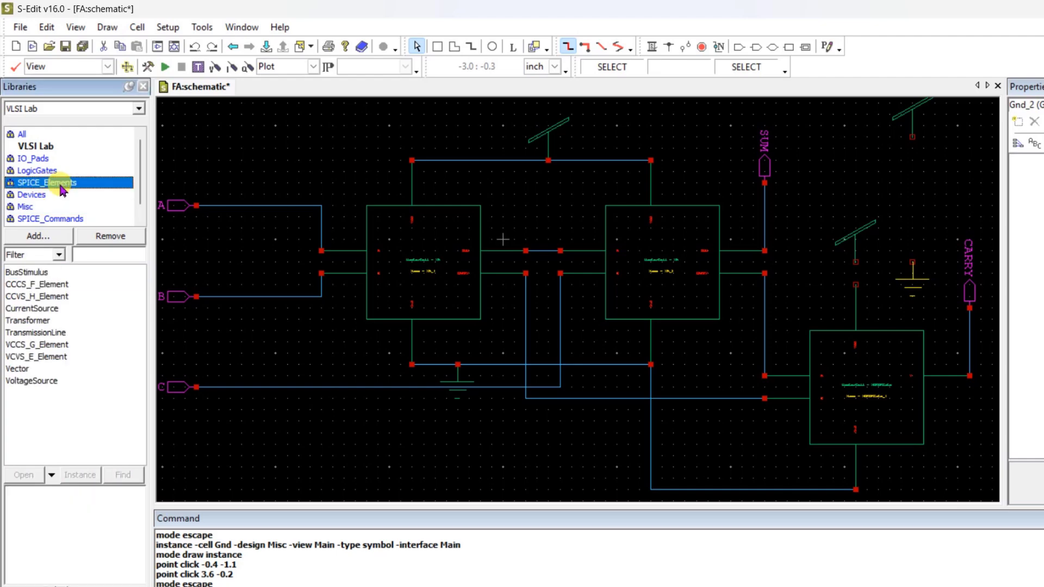
click(42, 382)
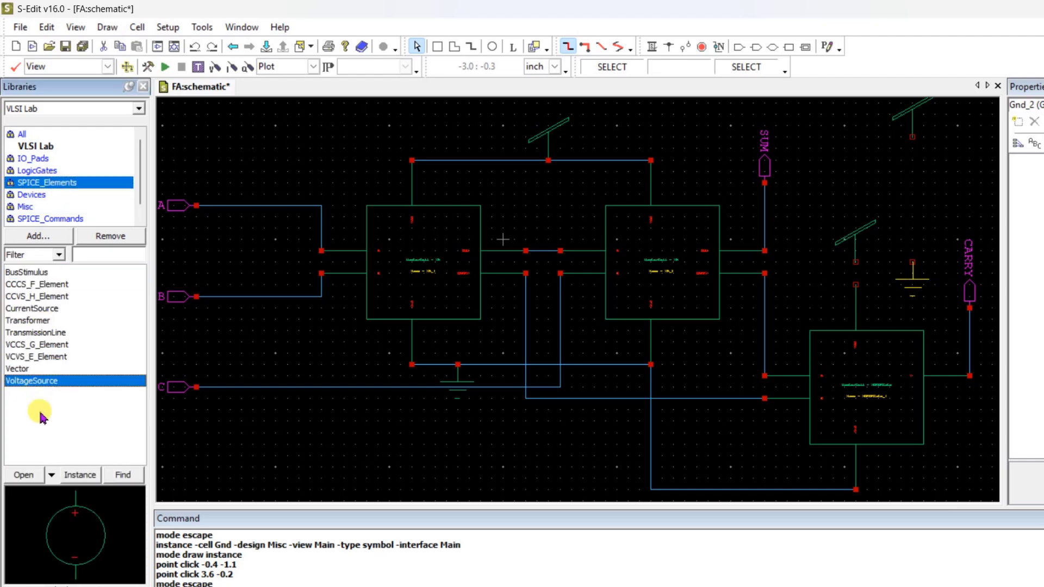
click(81, 475)
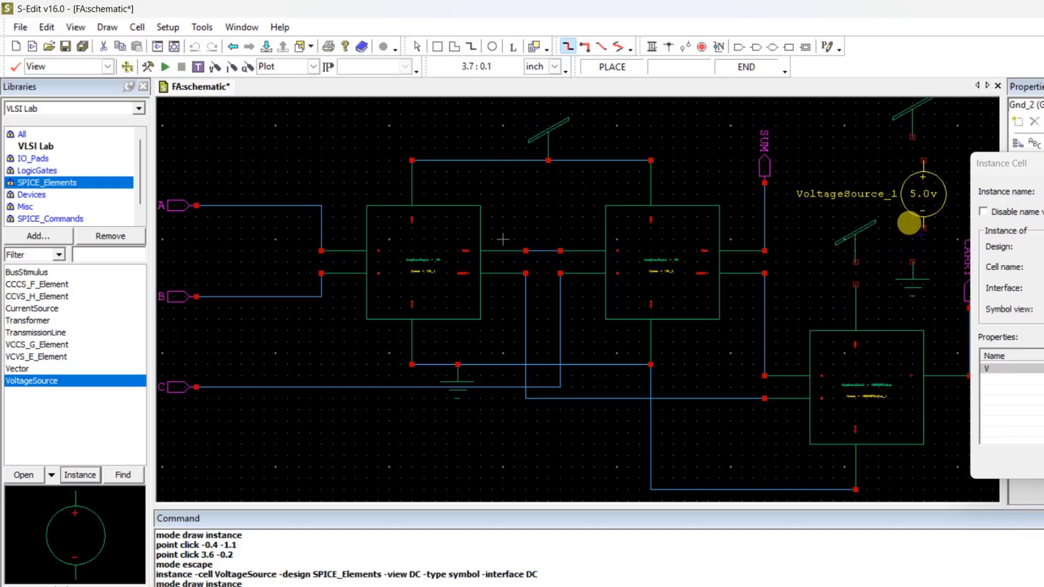
click(903, 217)
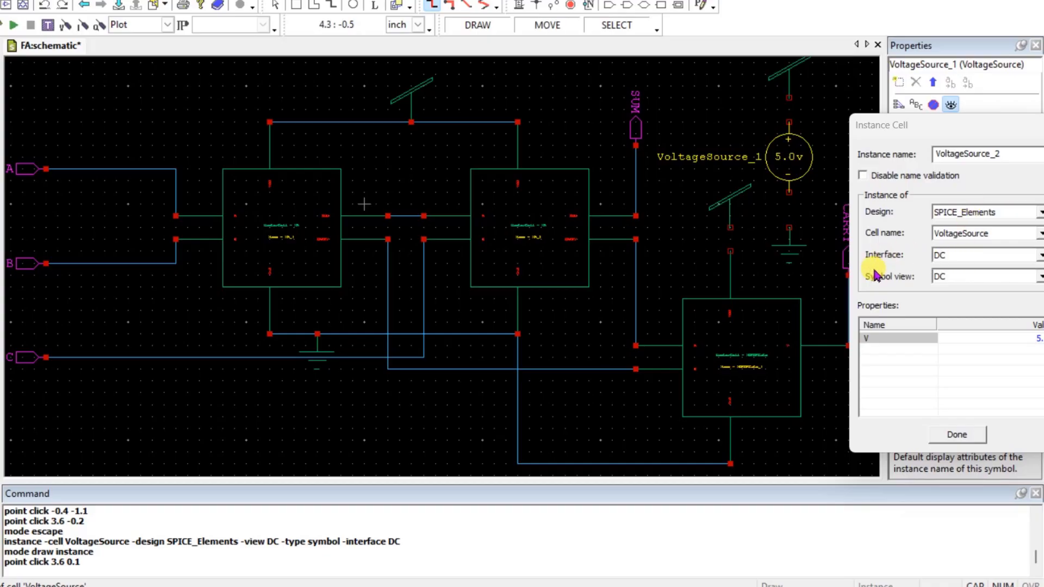
- Switch the VoltageSource interface to Bit, set its pattern to 00001111, and place it on port A's wire
drag(929, 124, 917, 125)
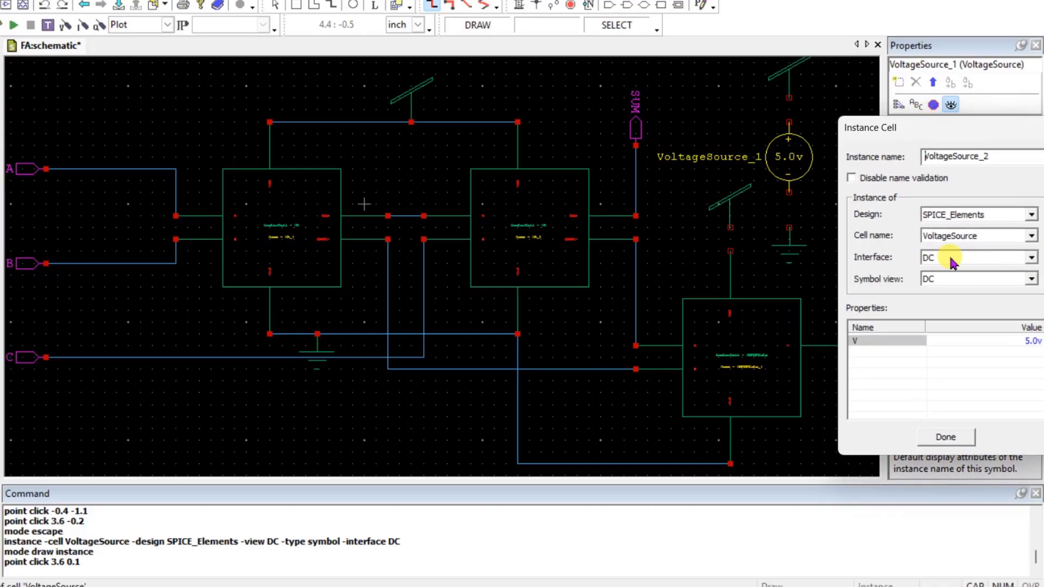
click(1030, 258)
scroll(1007, 283, up, 1)
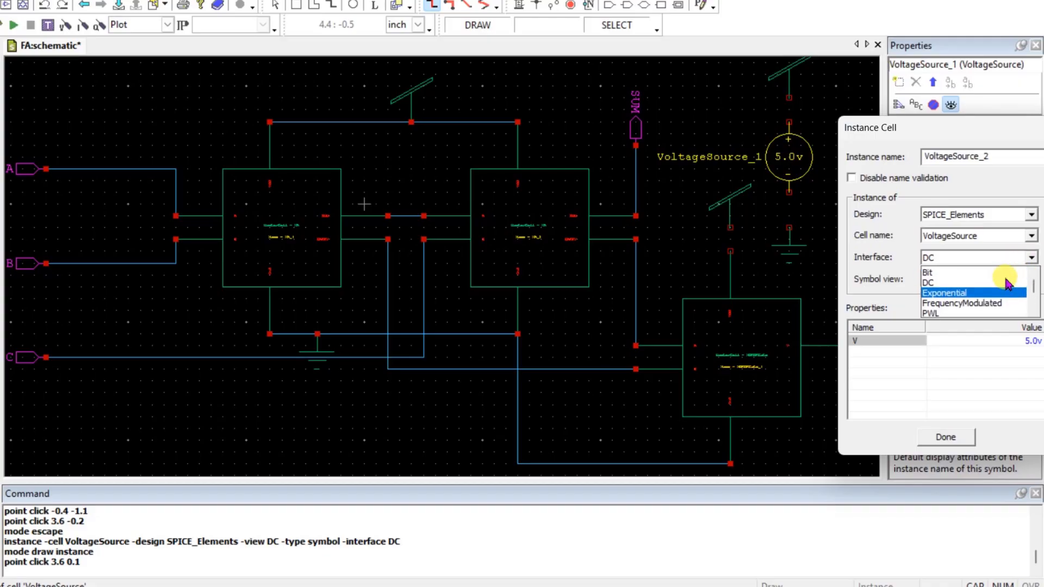
click(942, 282)
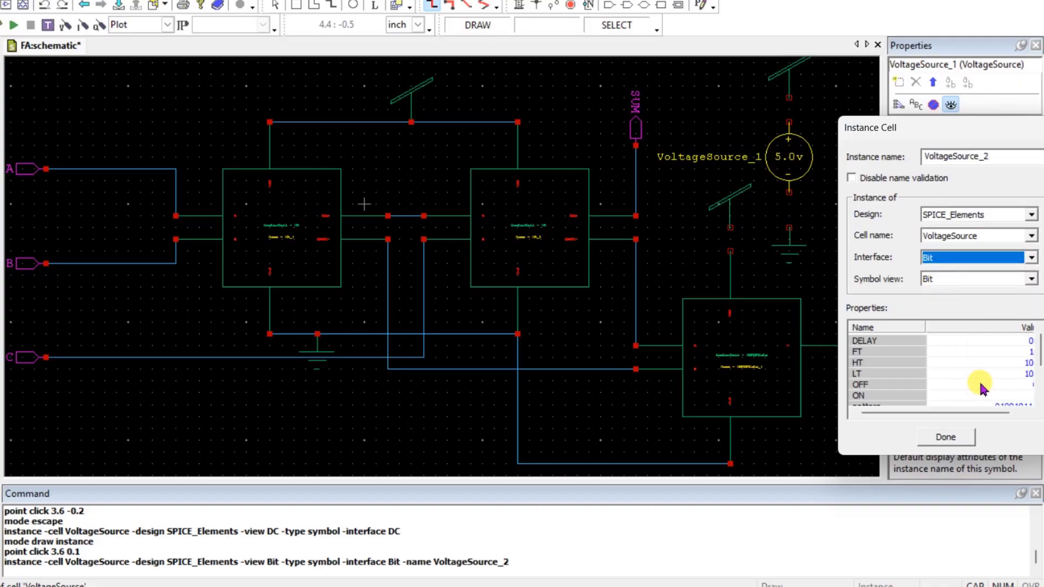
scroll(981, 379, down, 1)
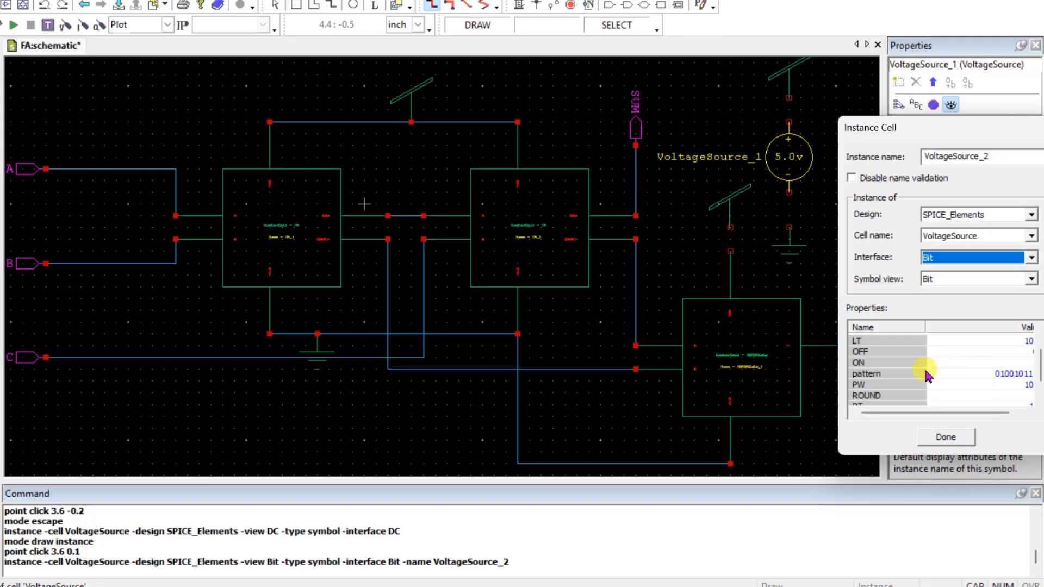
click(1014, 376)
click(1014, 374)
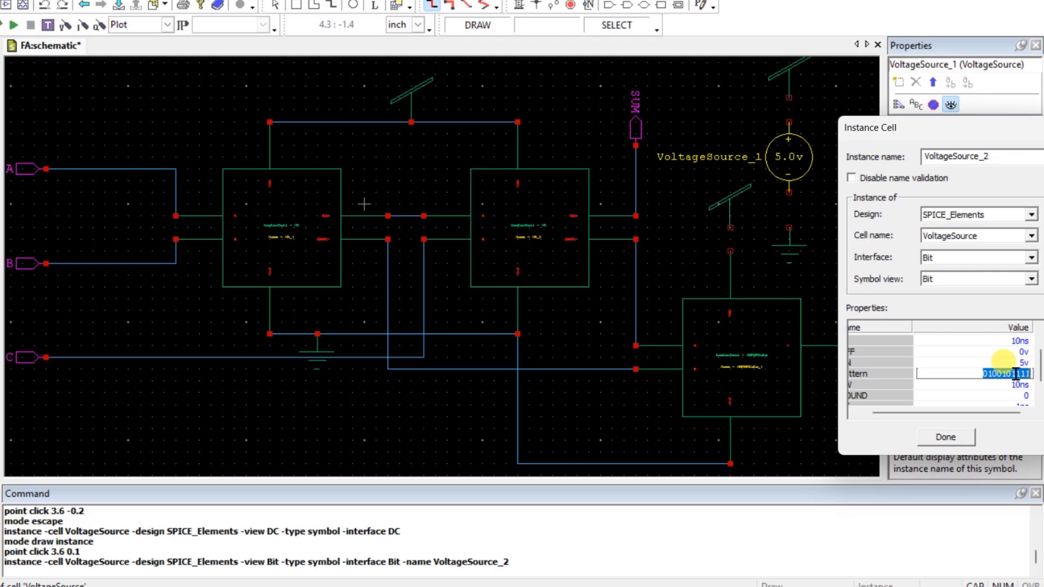
text(00)
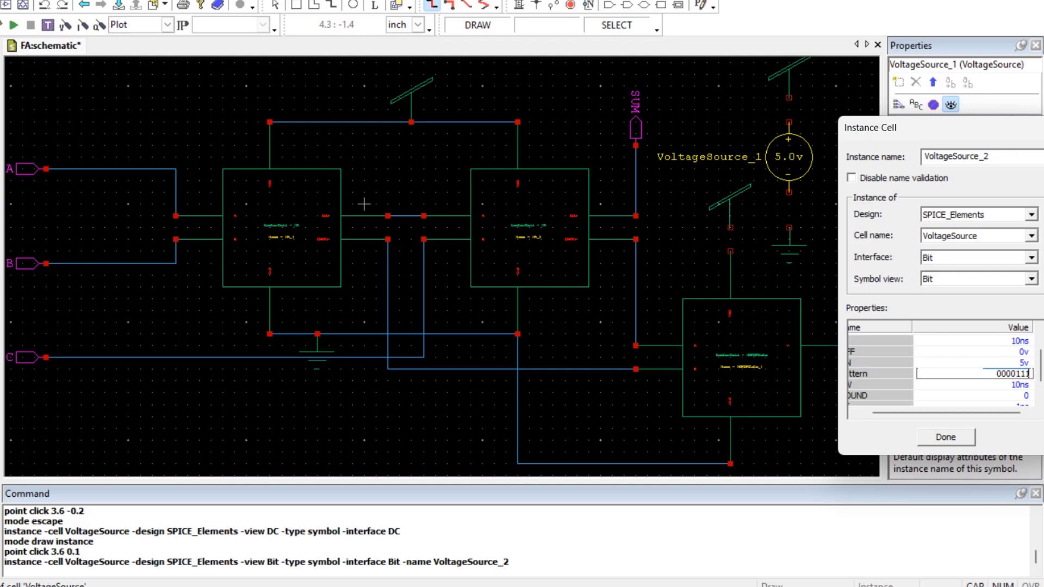
key(Return)
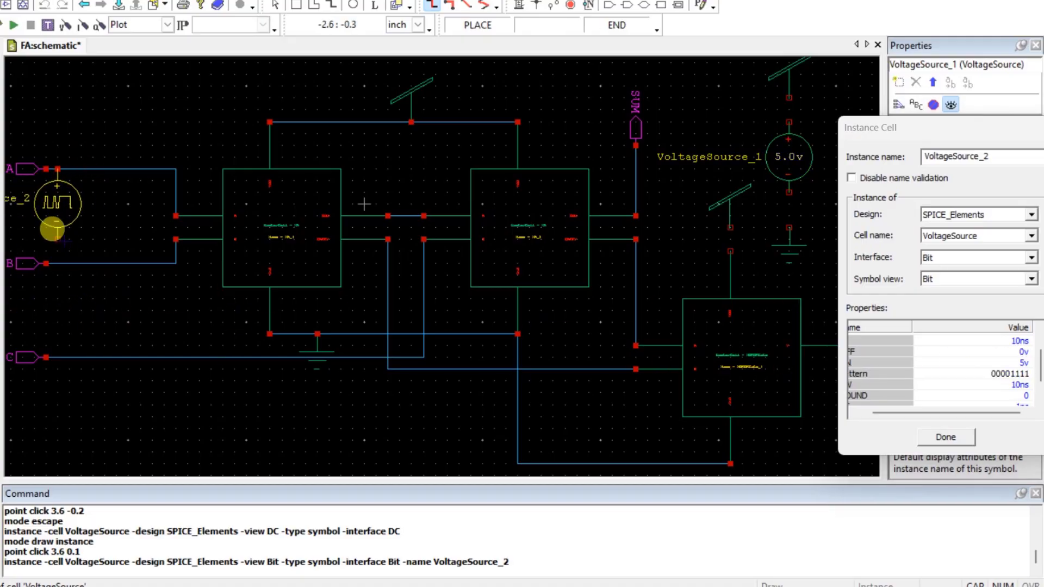
click(64, 240)
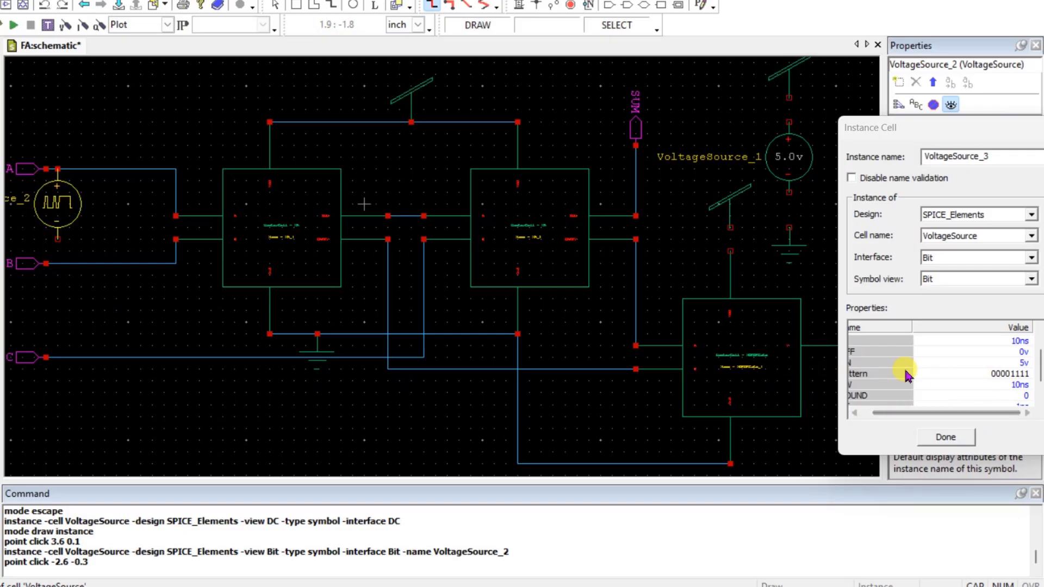
- Place a Bit VoltageSource with pattern 00110011 on port B's wire
double_click(1006, 373)
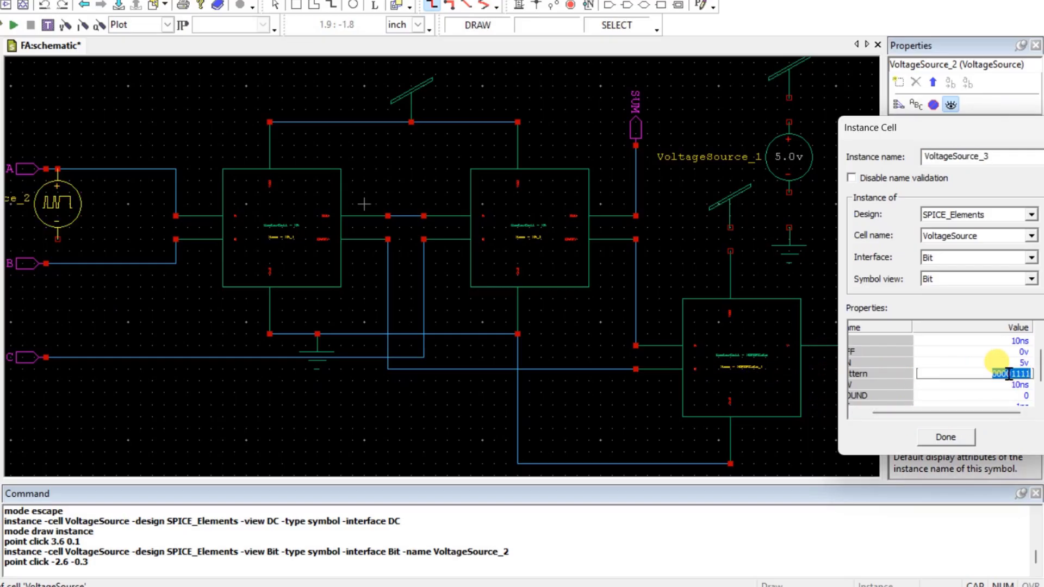
text(00)
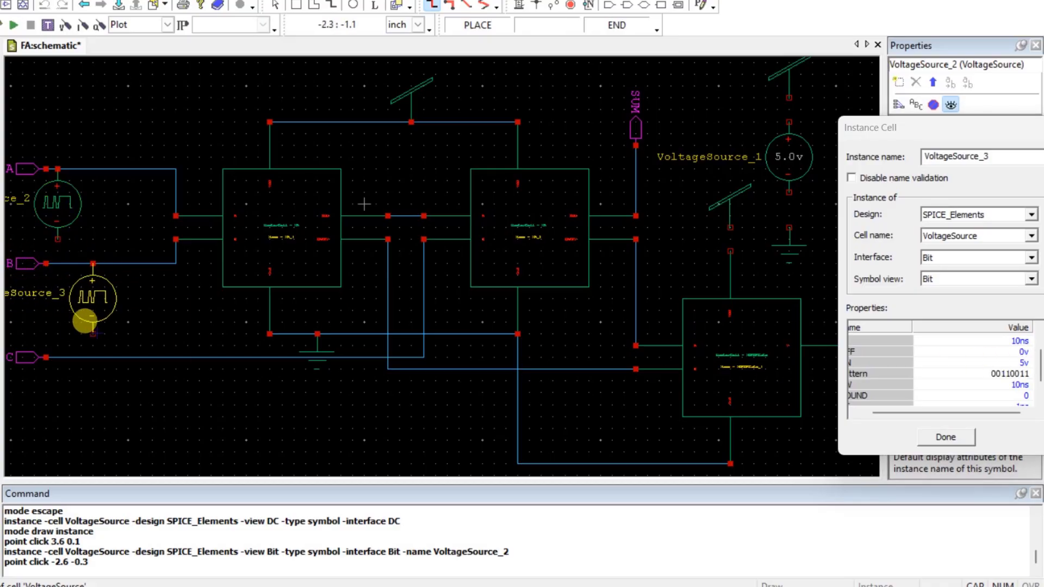
click(80, 320)
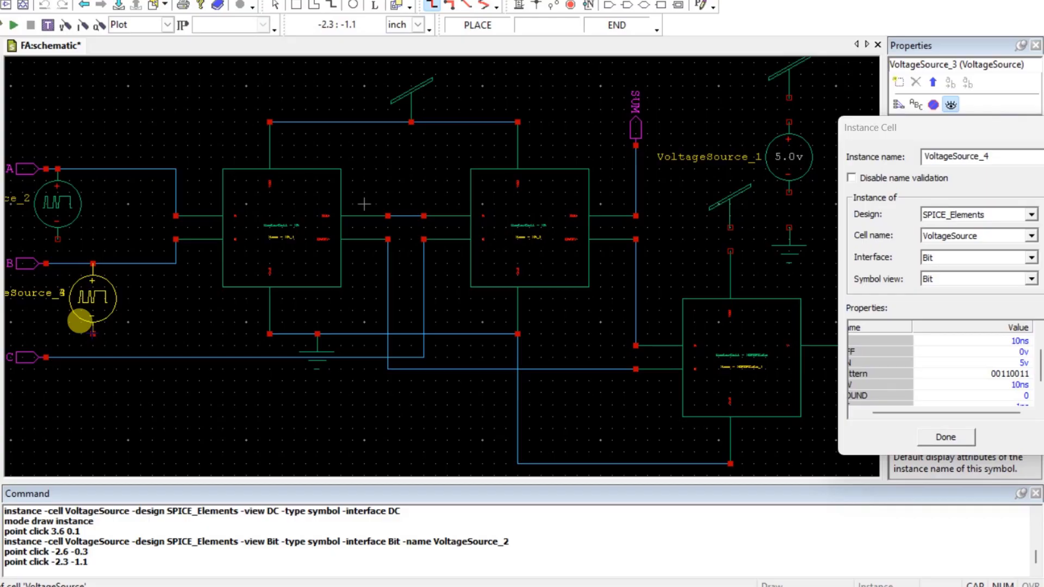
- Place a Bit VoltageSource with pattern 01010101 on port C's wire and finish placing instances
click(1003, 375)
click(1003, 375)
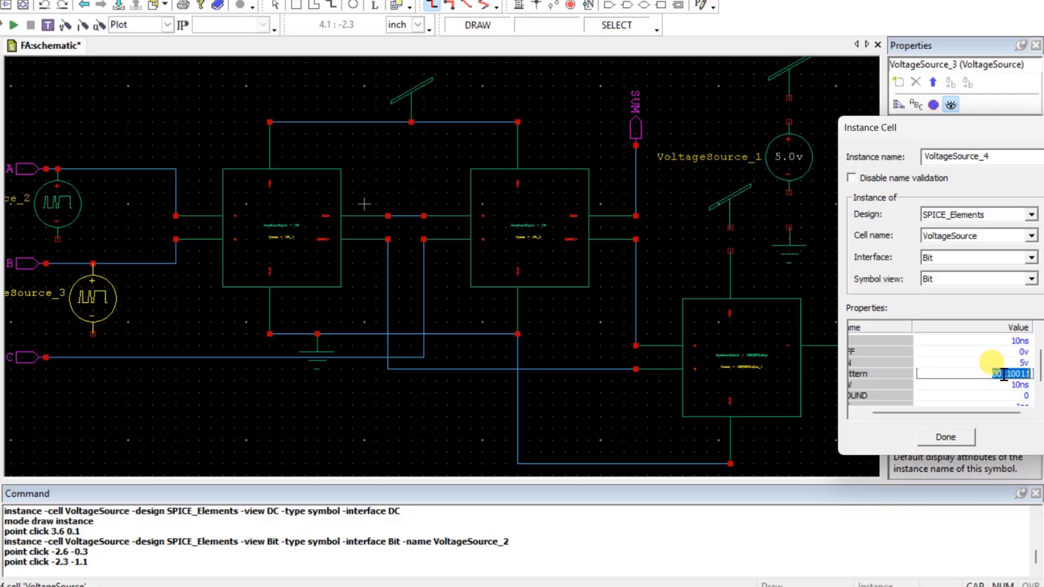
text(0101)
key(Return)
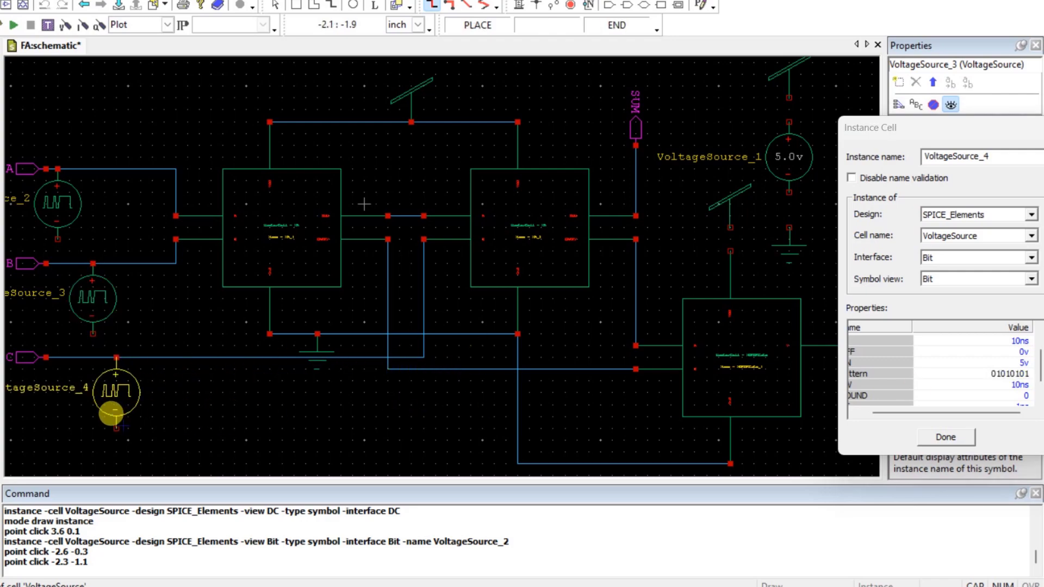
click(112, 413)
click(945, 436)
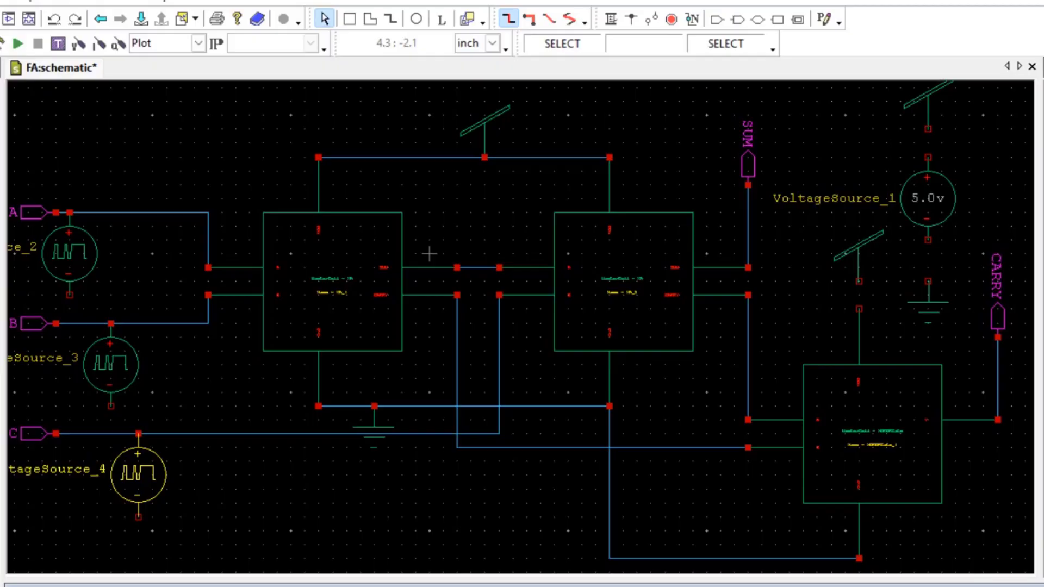
- Copy the Gnd symbol below the 5.0v source and place the copy beneath the negative terminal of port C's bit source
key(m)
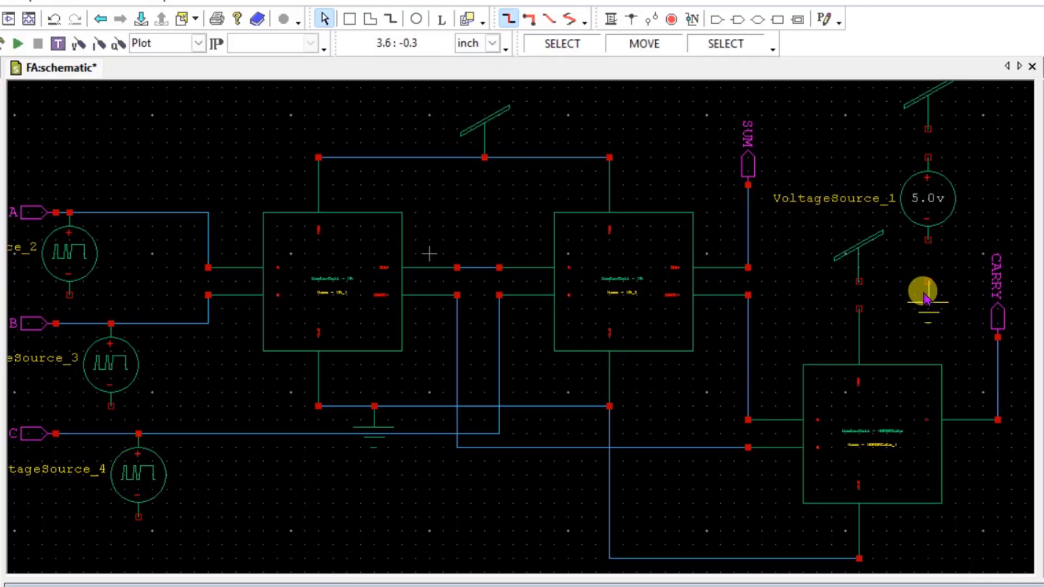
key(ctrl+c)
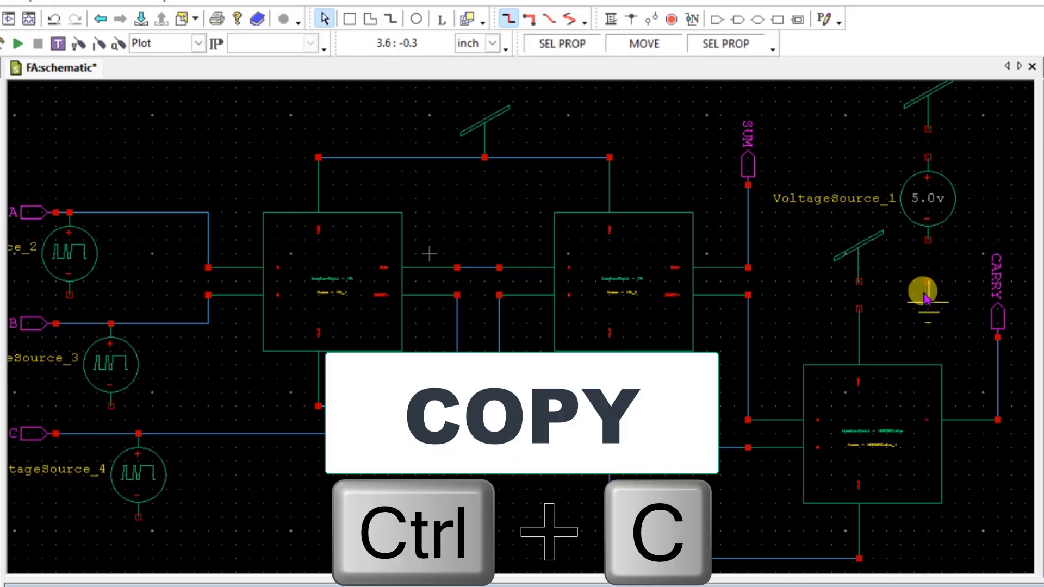
key(ctrl+v)
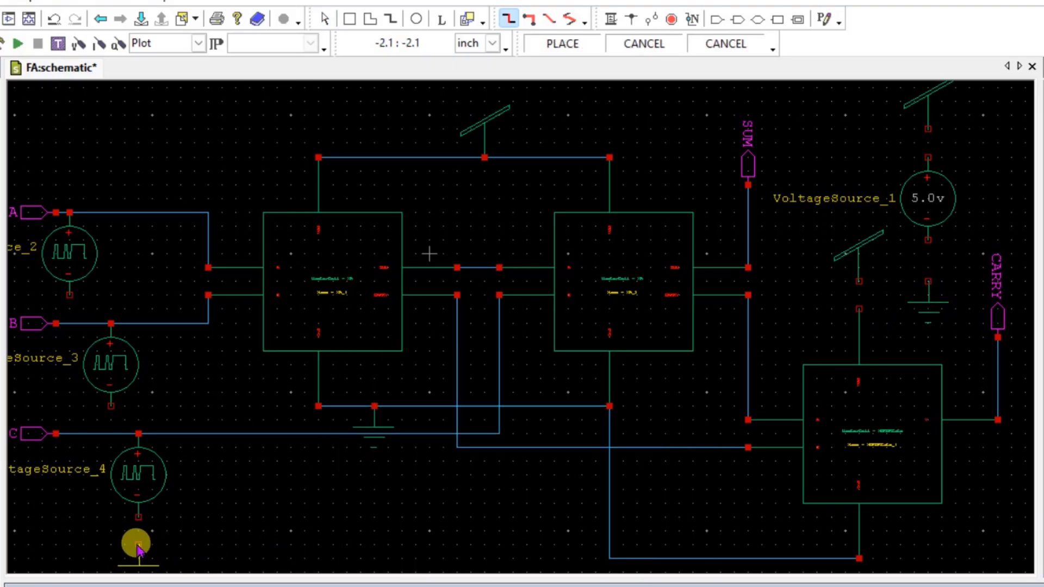
click(137, 546)
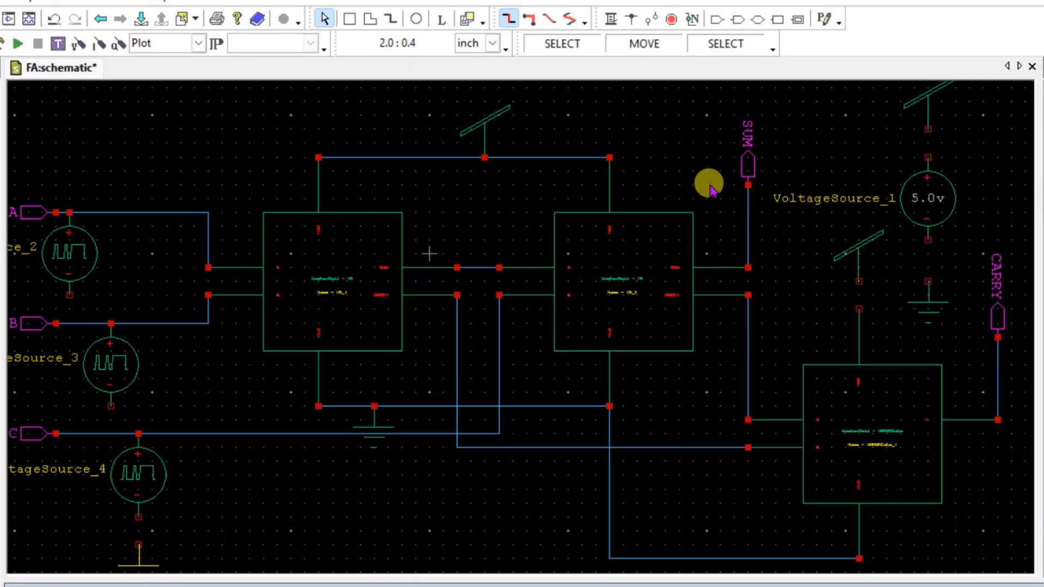
- Wire the 5.0v source's positive terminal to the Vdd symbol above it and its negative terminal to the Gnd symbol below
click(610, 20)
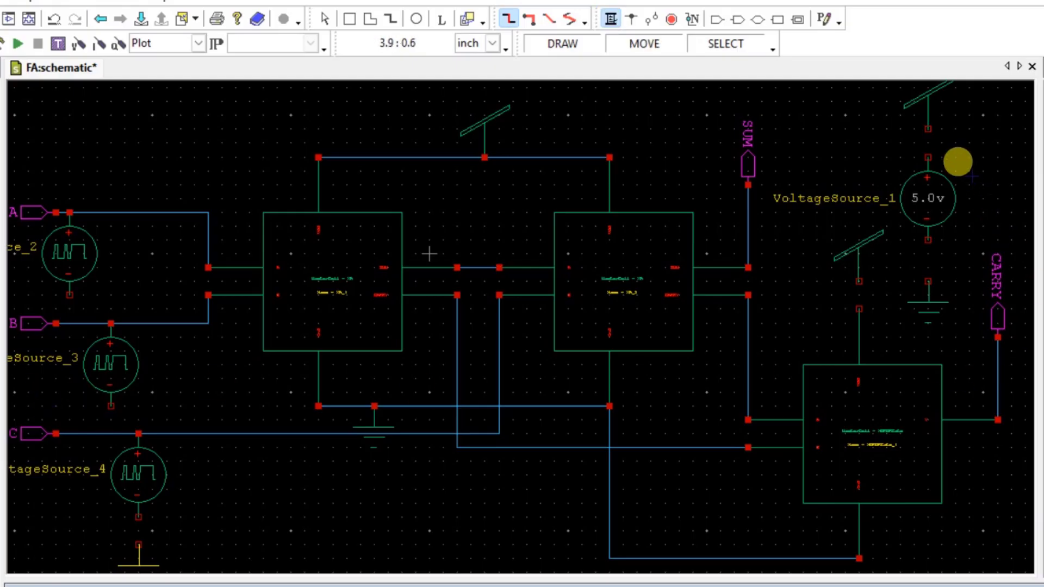
click(928, 129)
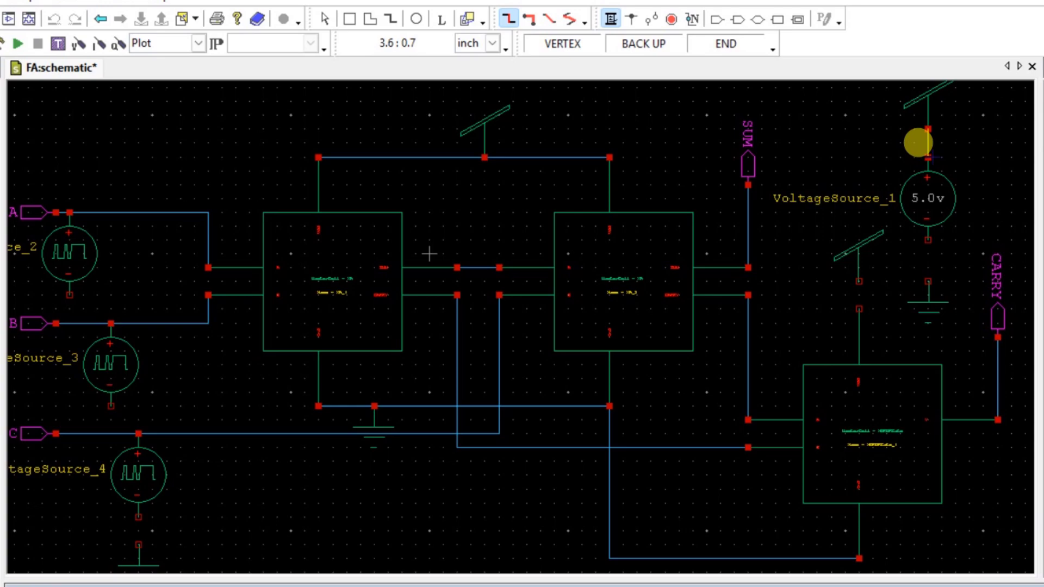
click(929, 158)
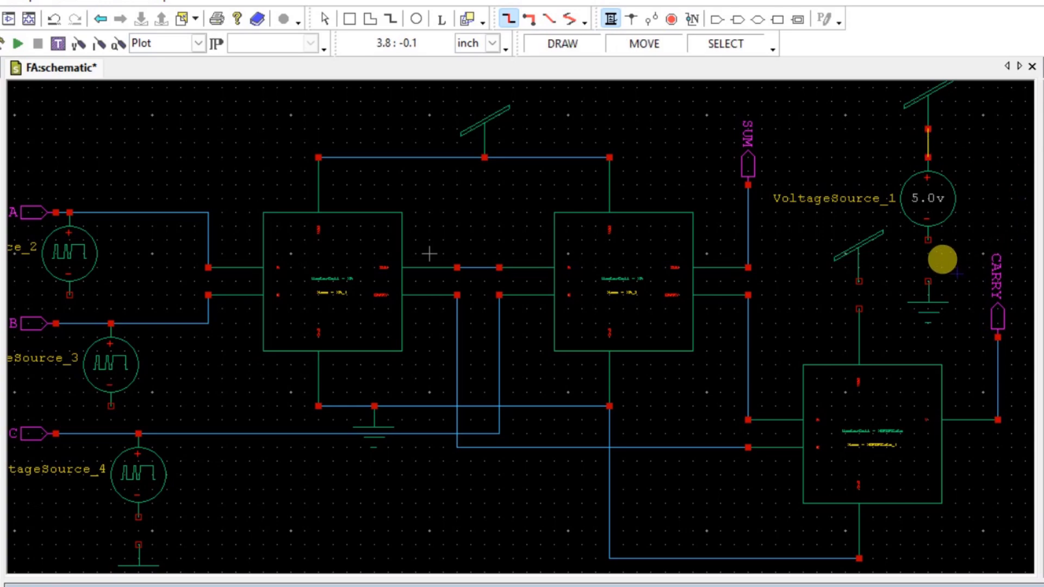
click(928, 239)
click(928, 281)
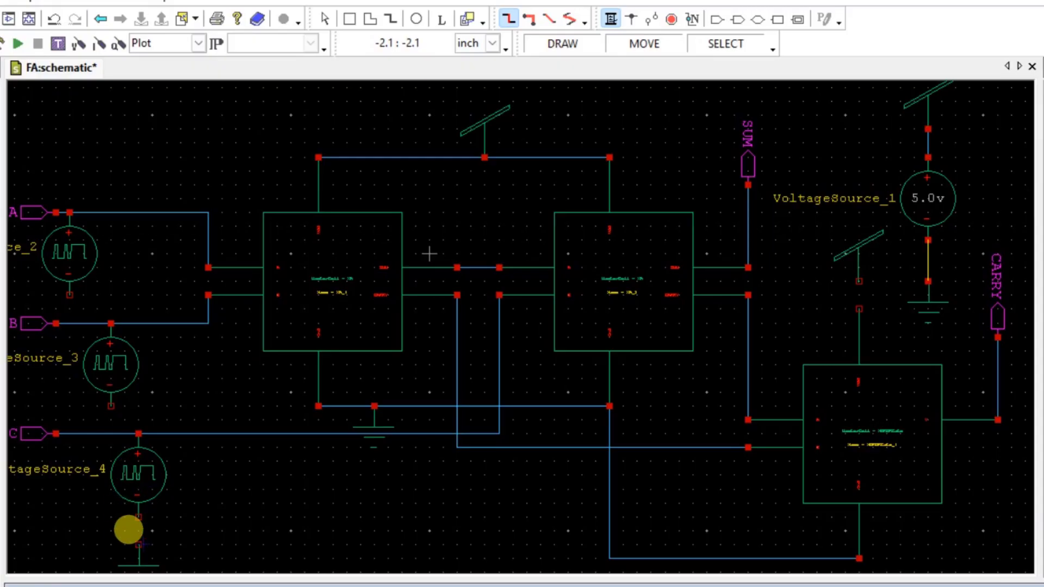
- Wire the negative terminals of the three bit sources to the shared ground, and connect the NORORGate's supply pin to its Vdd symbol
click(138, 517)
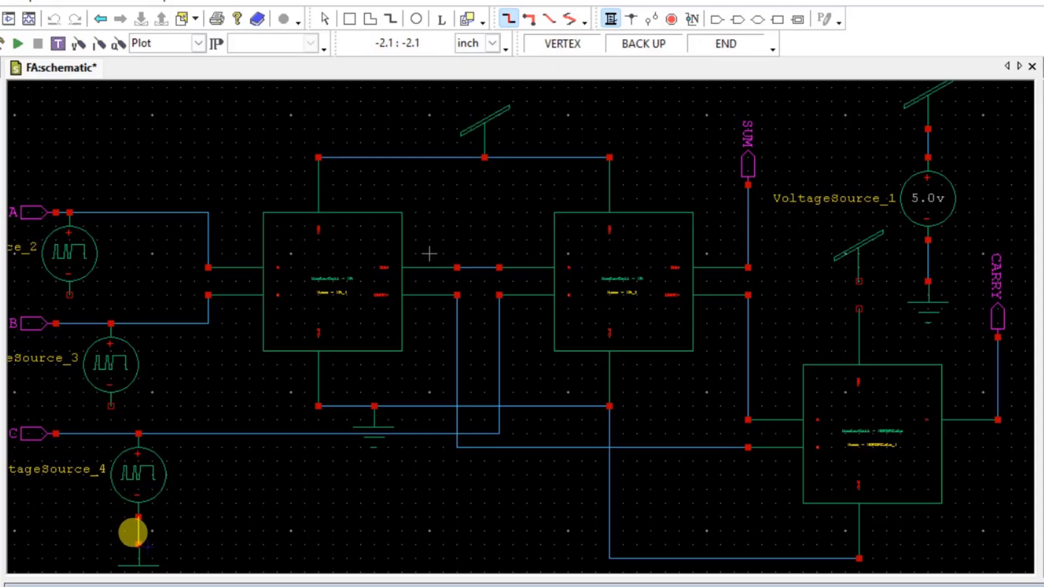
click(138, 544)
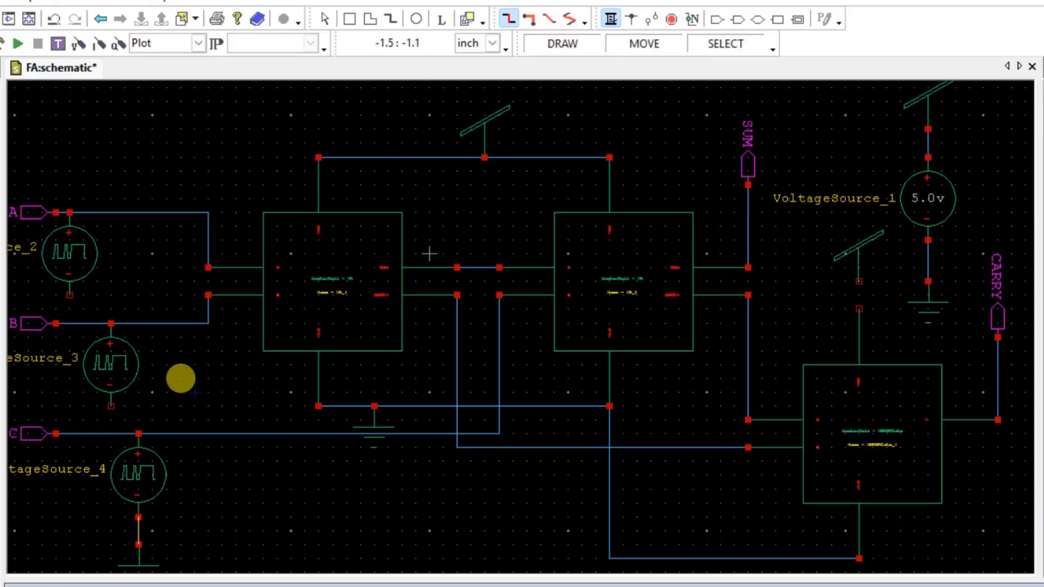
click(111, 407)
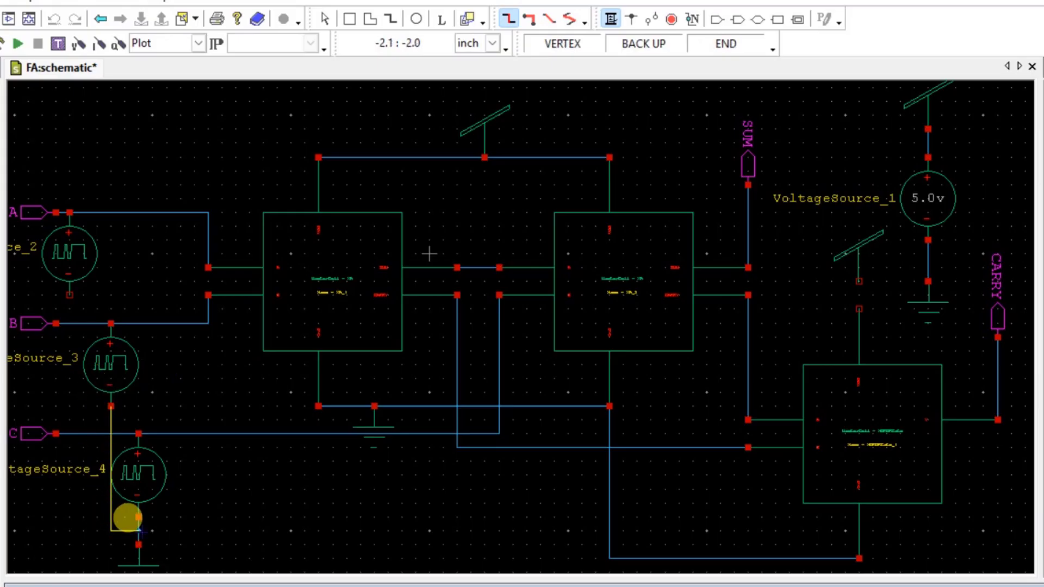
click(139, 530)
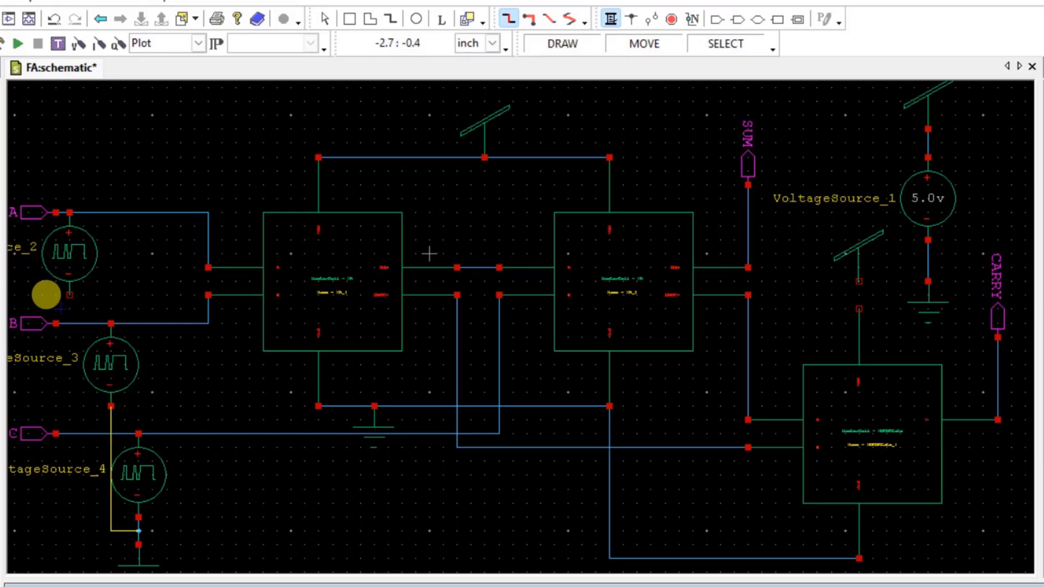
click(70, 296)
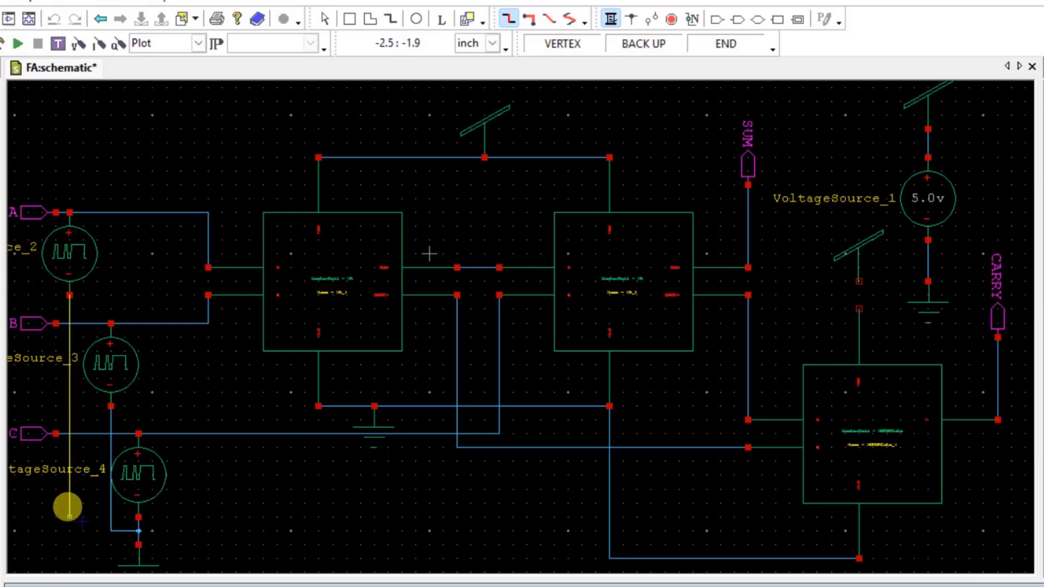
click(111, 530)
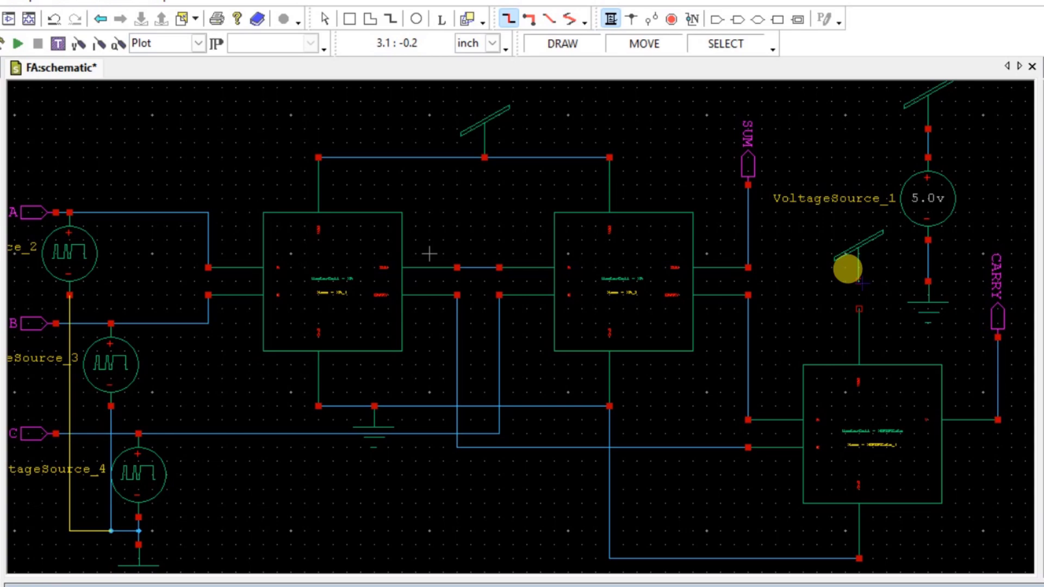
click(859, 259)
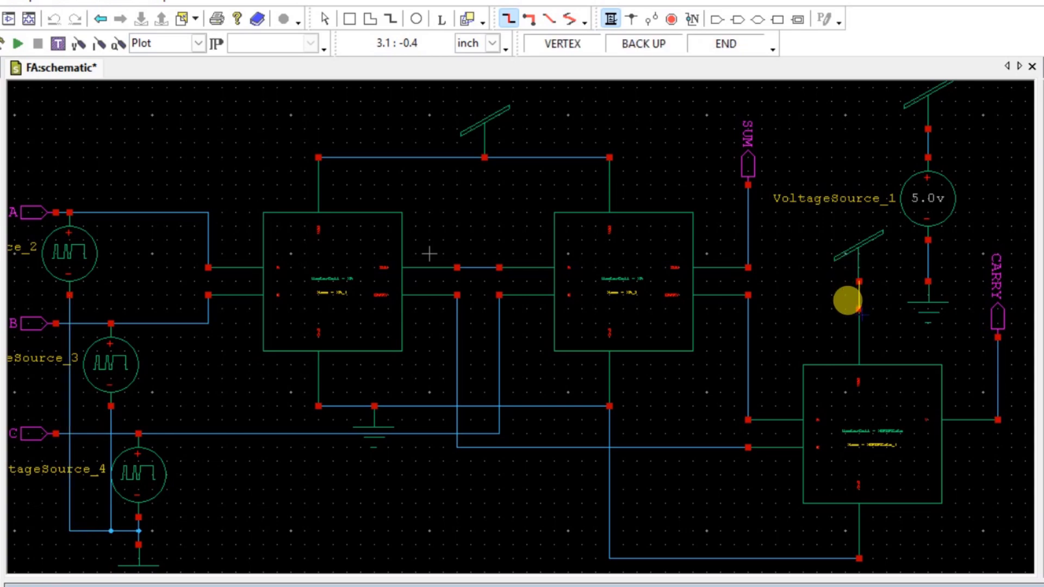
click(859, 308)
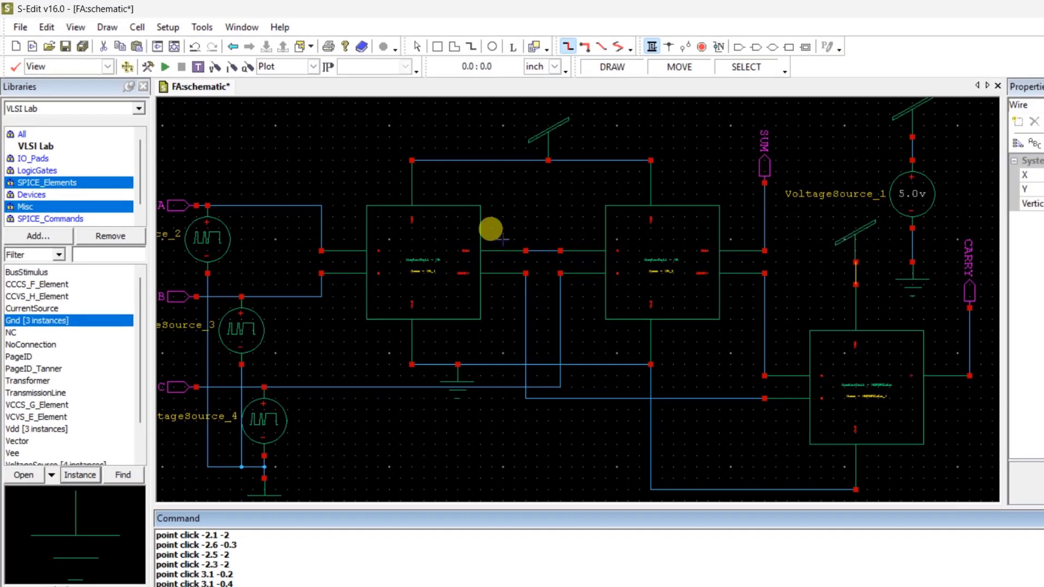
- Place PrintVoltage instances from SPICE_Commands, rotated to stand upright, on the wires of input ports A and B
click(41, 220)
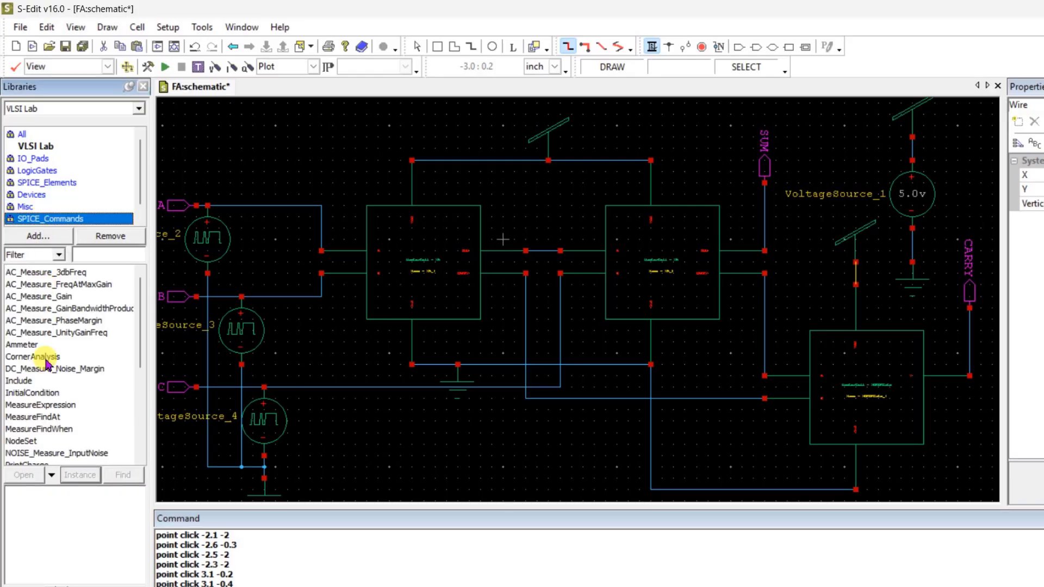
scroll(39, 359, down, 3)
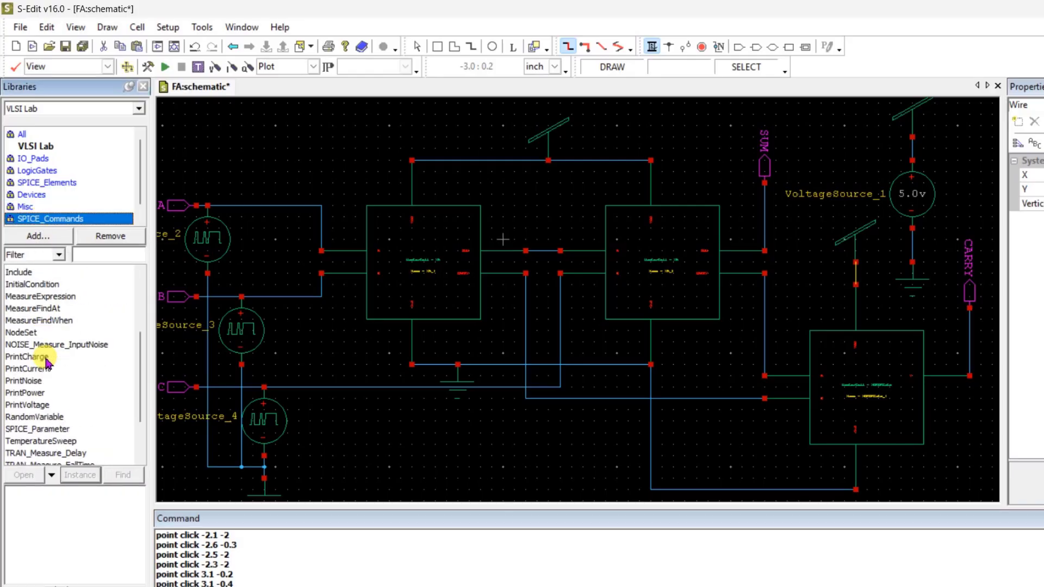
click(27, 405)
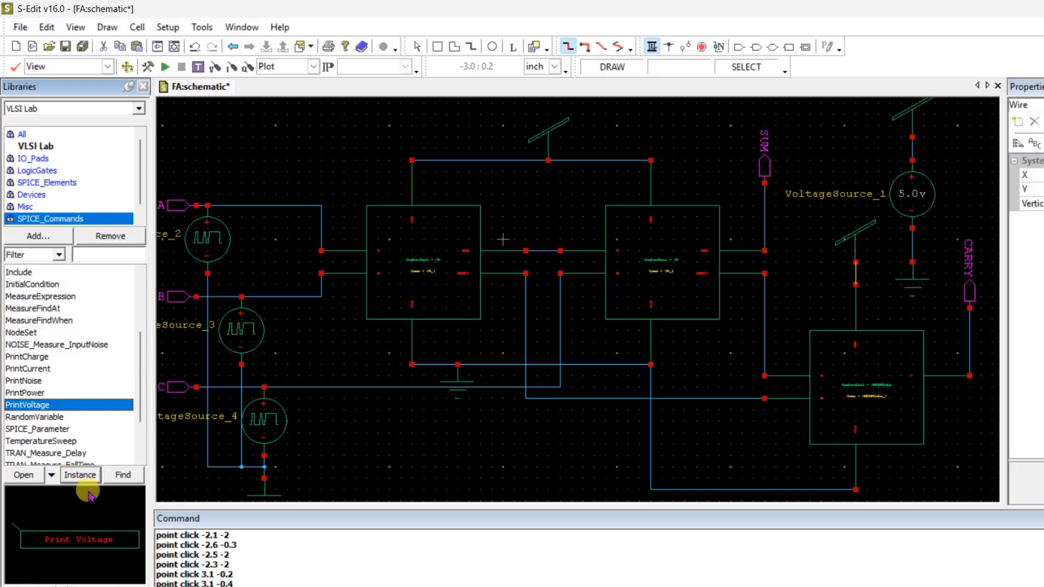
click(80, 474)
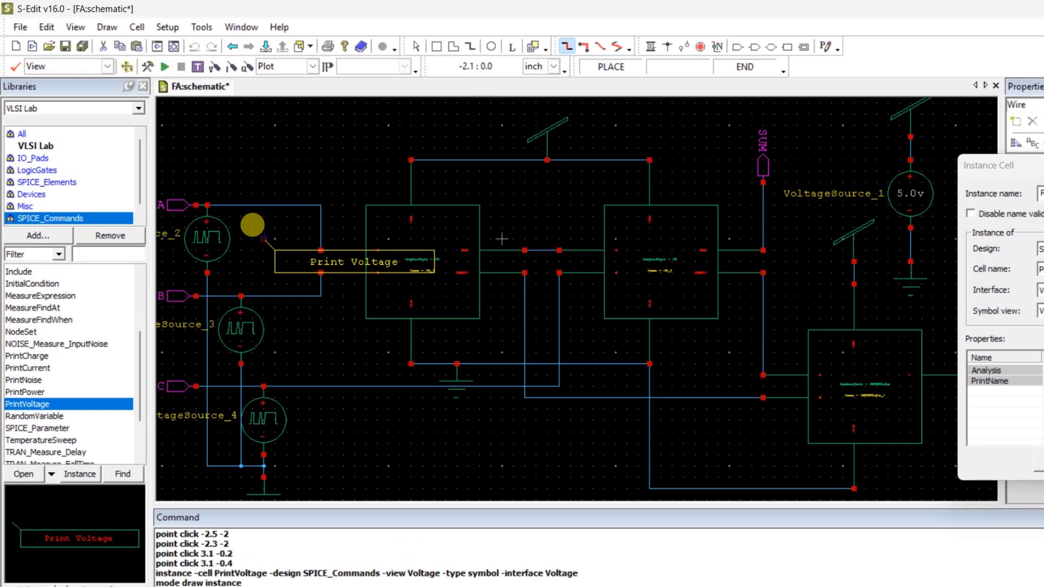
key(r)
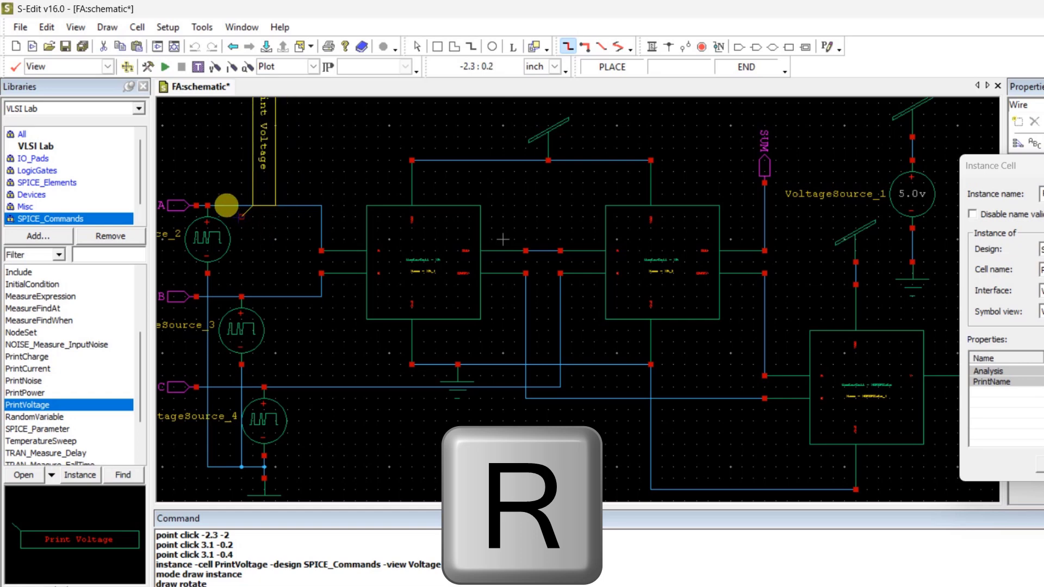
click(218, 196)
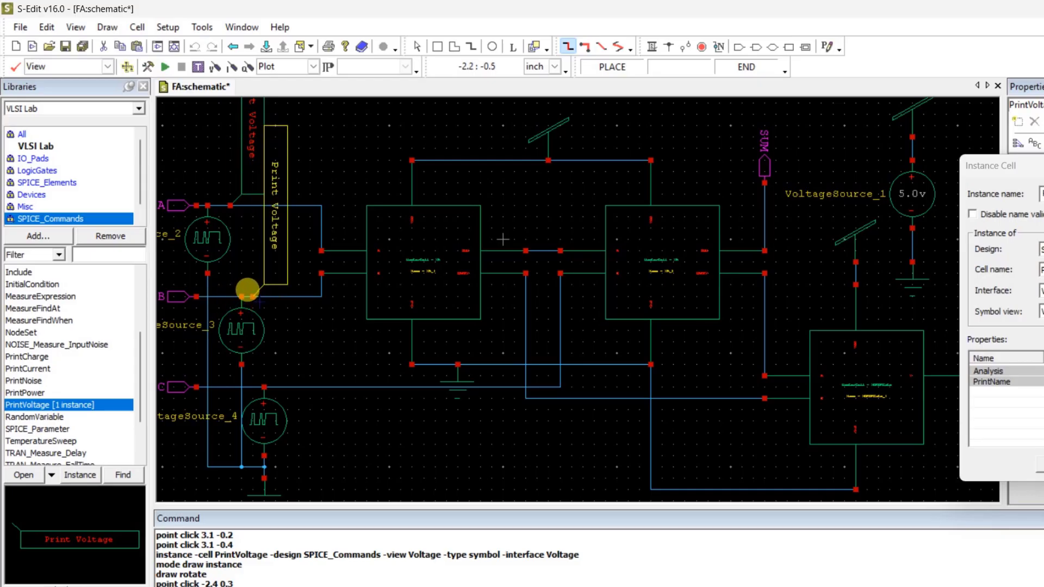
click(250, 288)
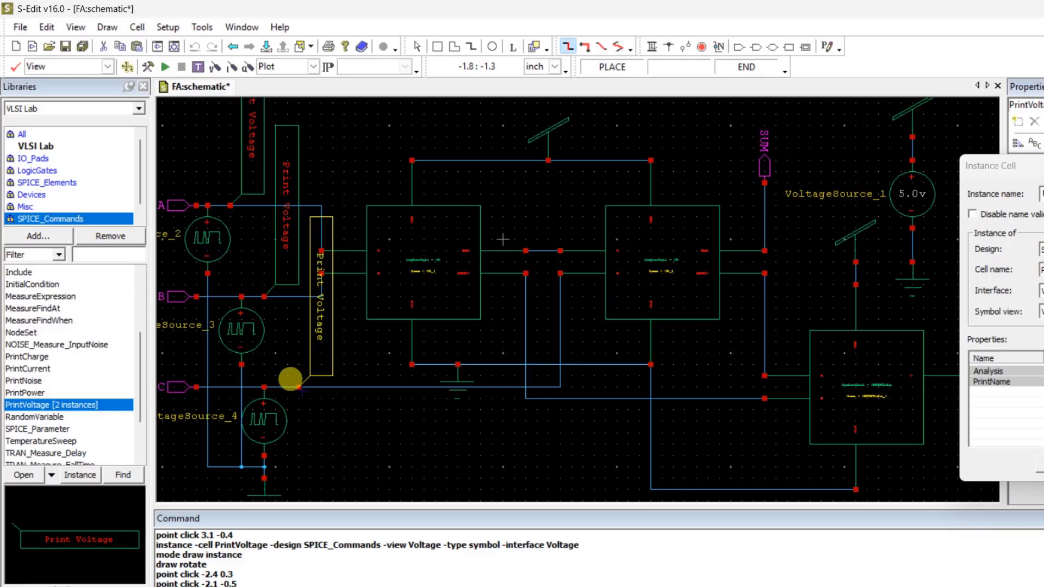
- Rotate the PrintVoltage symbol back to horizontal and place it on port C's wire
key(r)
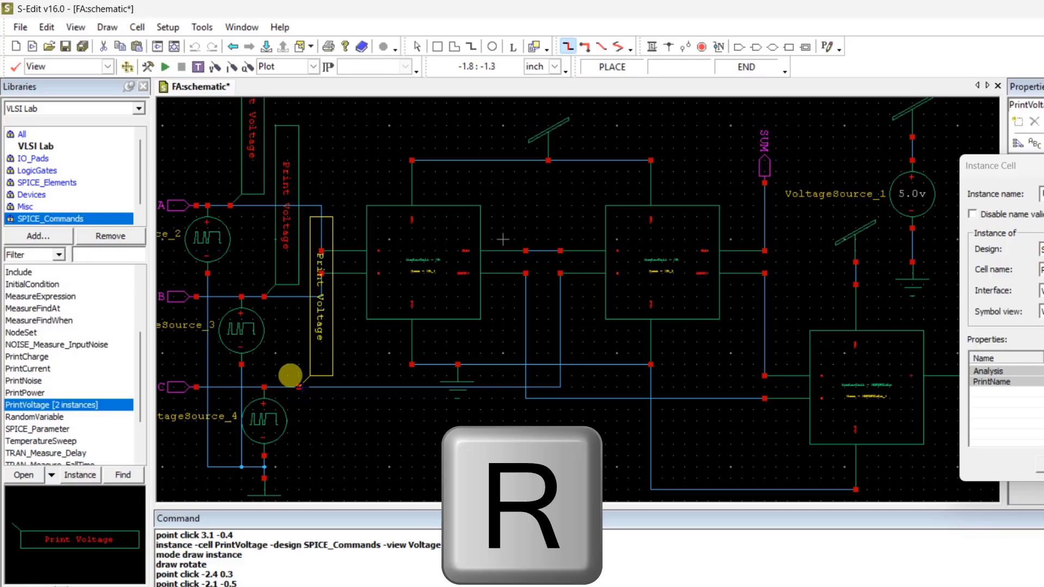
key(r)
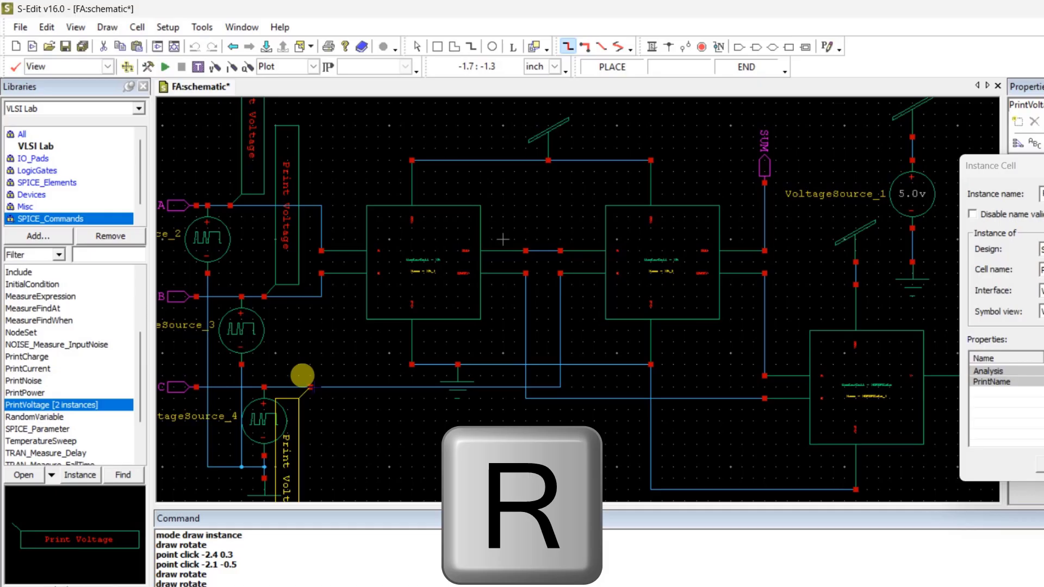
key(r)
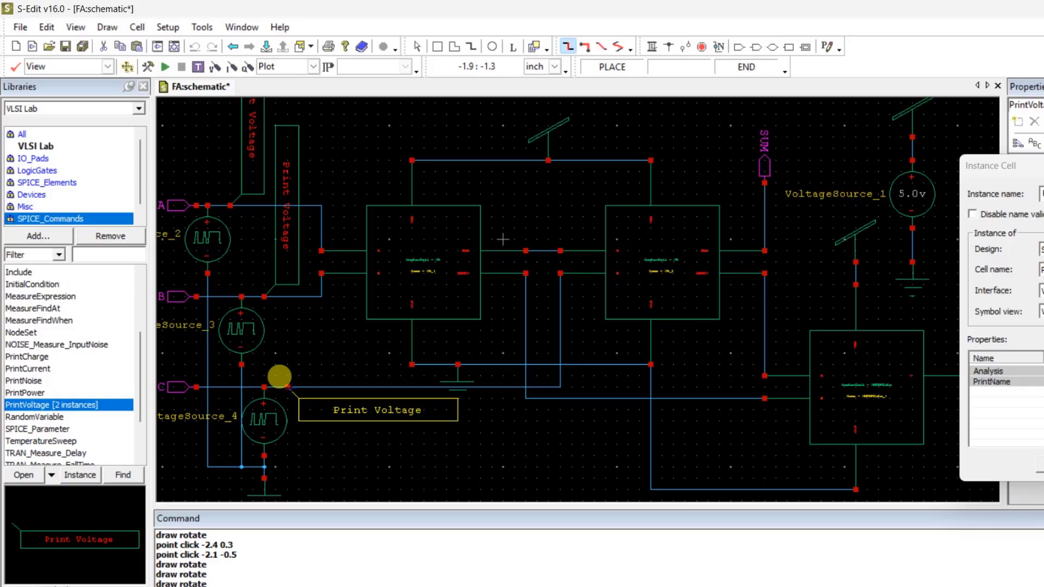
click(281, 378)
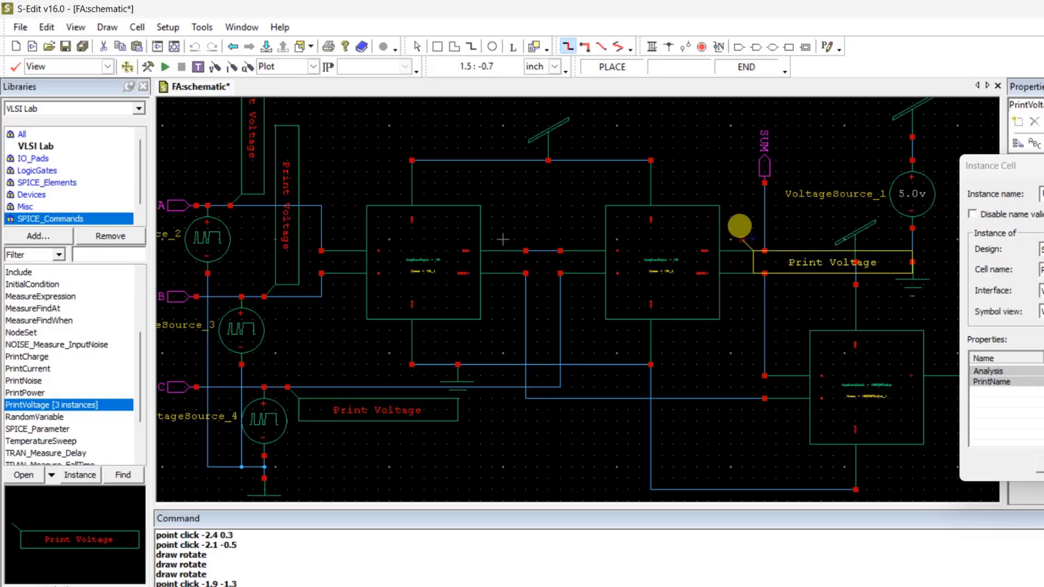
- Place upright PrintVoltage instances on the SUM and CARRY output wires and finish placing instances
key(r)
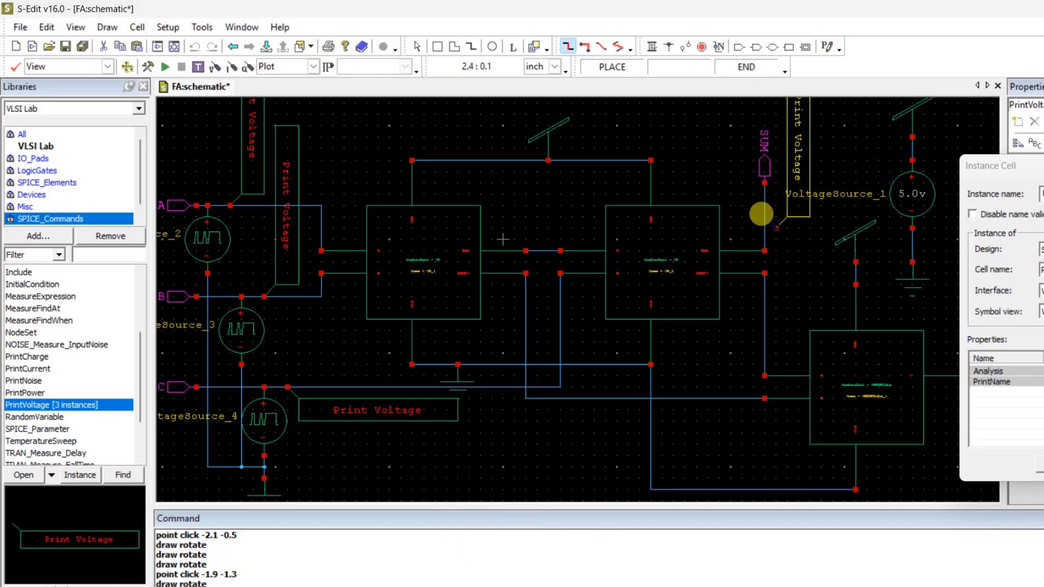
click(751, 214)
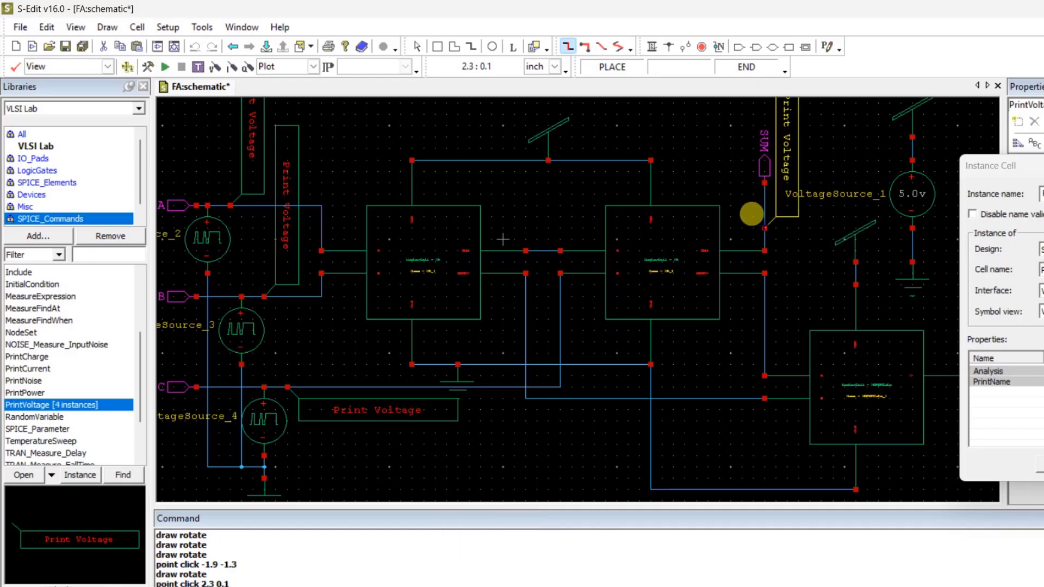
mouse_move(1039, 177)
mouse_down()
mouse_move(987, 208)
mouse_move(740, 221)
mouse_up()
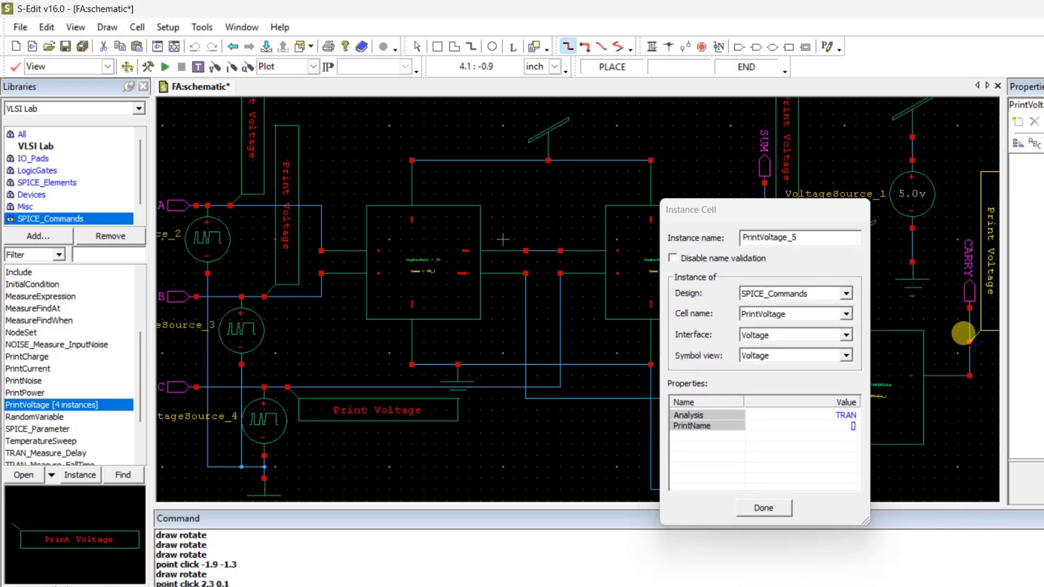
click(964, 333)
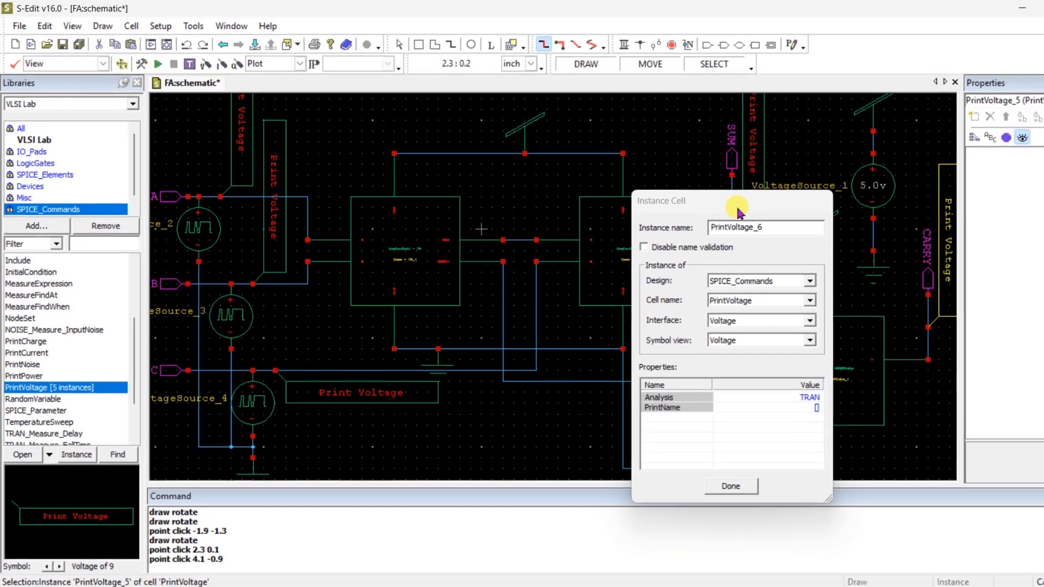
drag(770, 211, 955, 153)
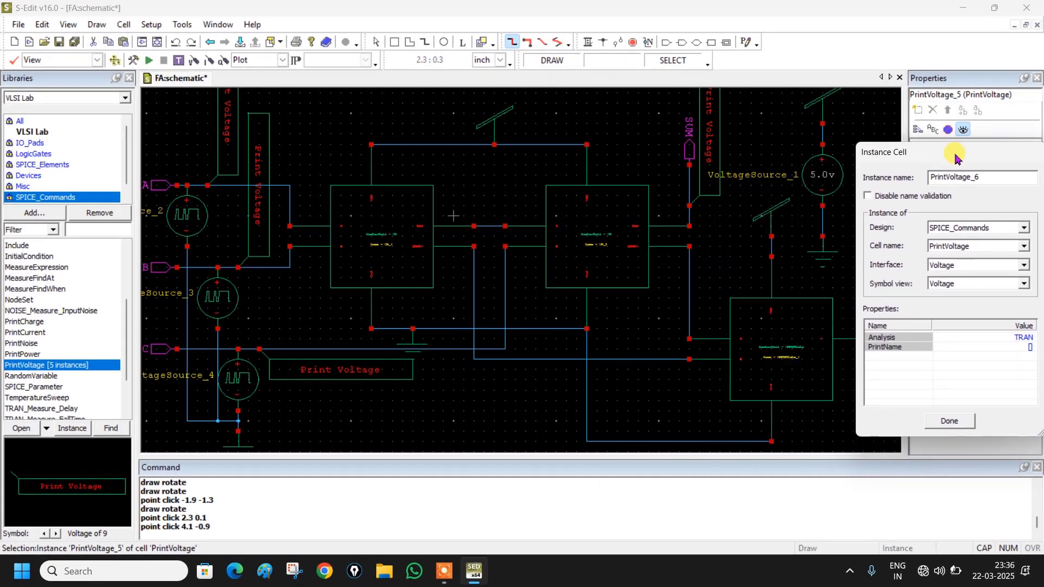
click(949, 422)
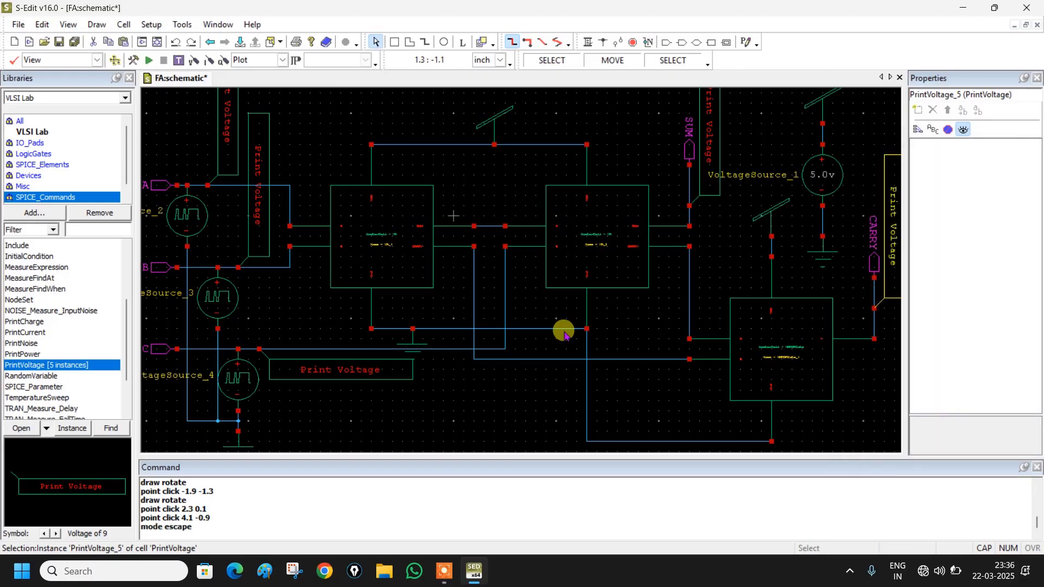
- Fit the whole schematic in the window and run the design check on the current view
click(68, 25)
click(81, 40)
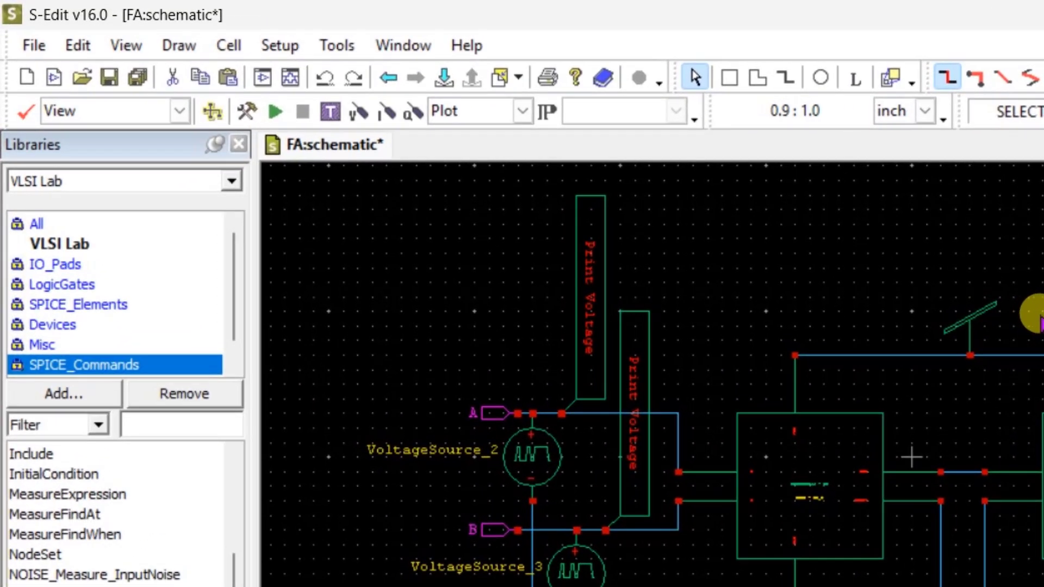
click(23, 112)
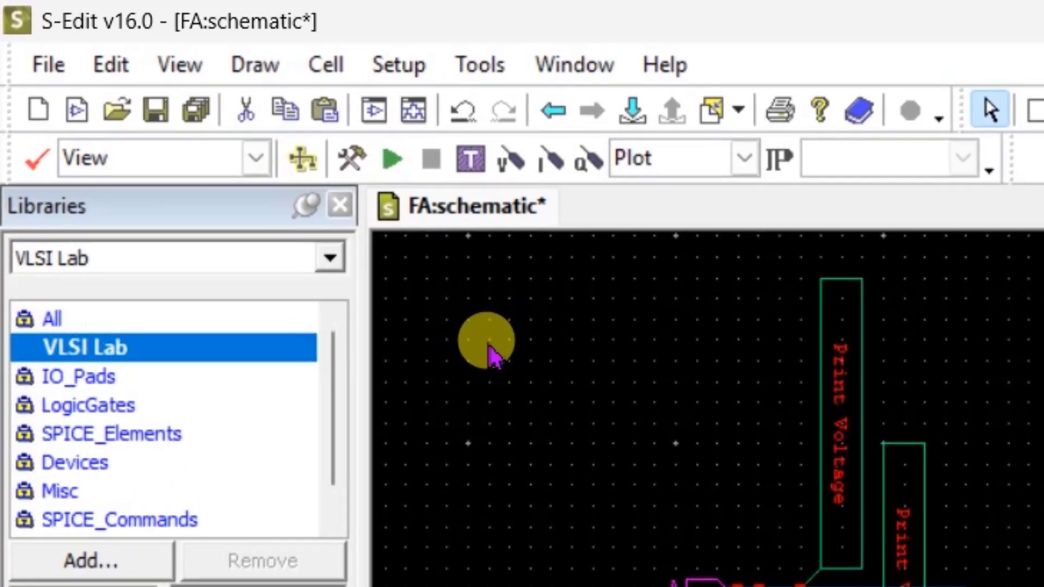
- Open cell FA's SPICE simulation setup and choose Generic_025.lib from D:/Lib 14/Libraries/Models as the library file
click(352, 158)
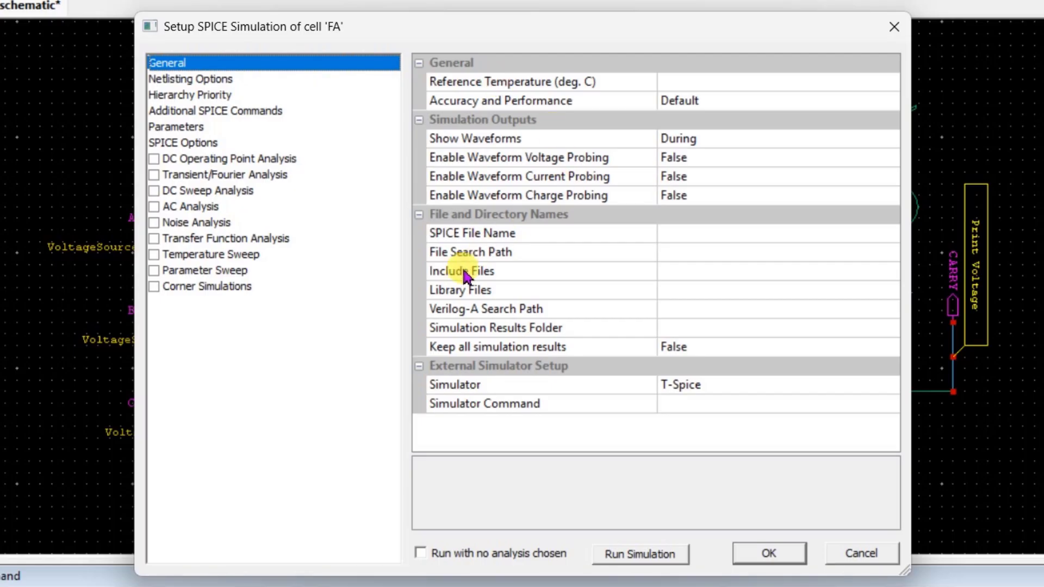
click(717, 291)
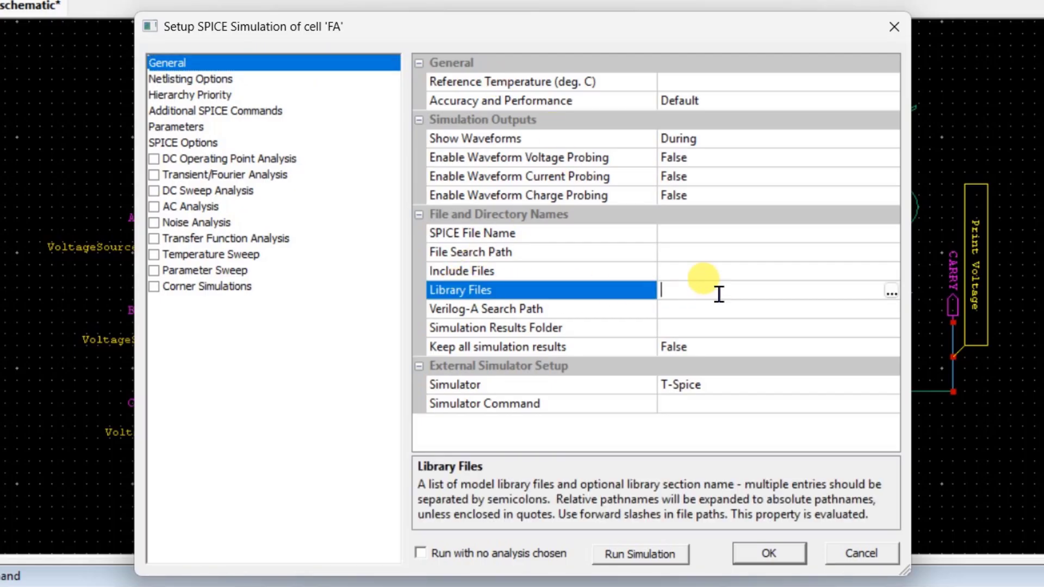
click(890, 291)
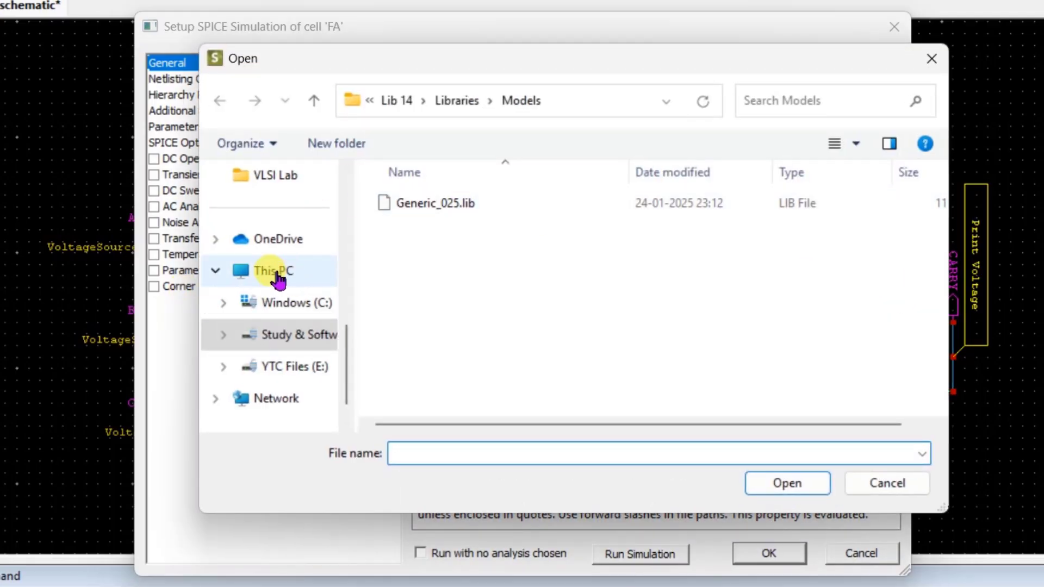
click(274, 271)
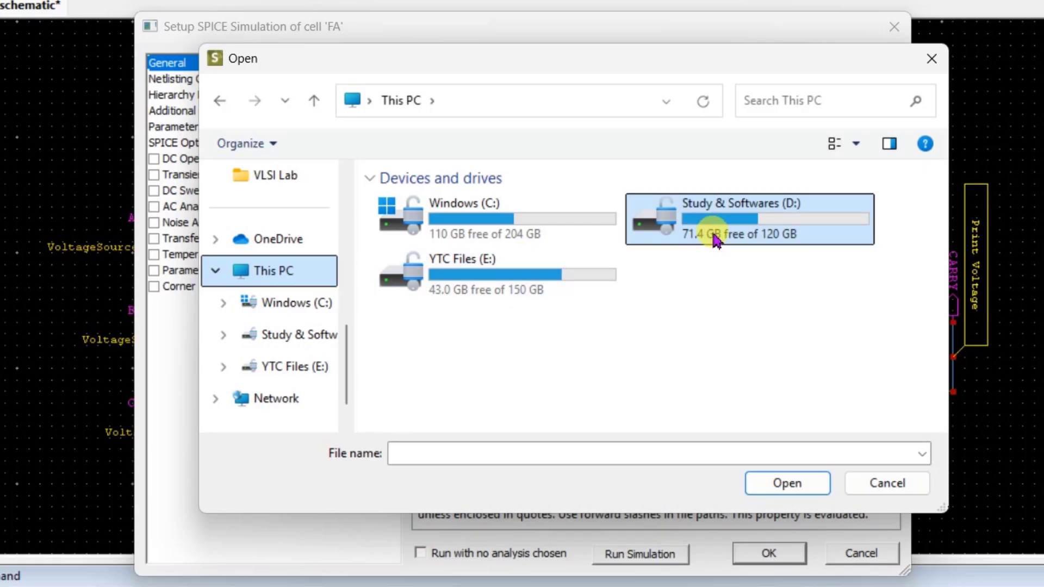
double_click(748, 223)
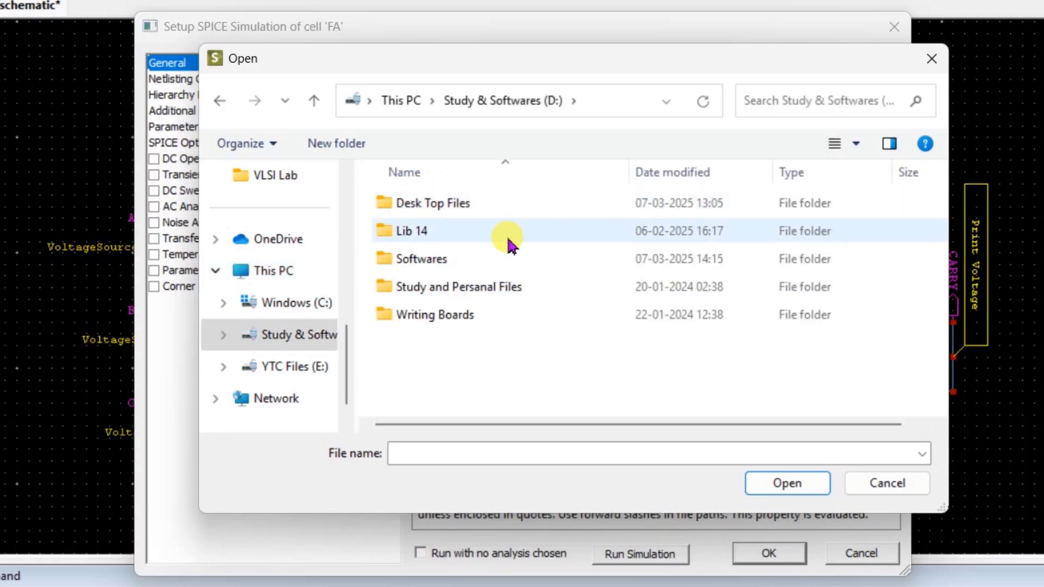
double_click(426, 240)
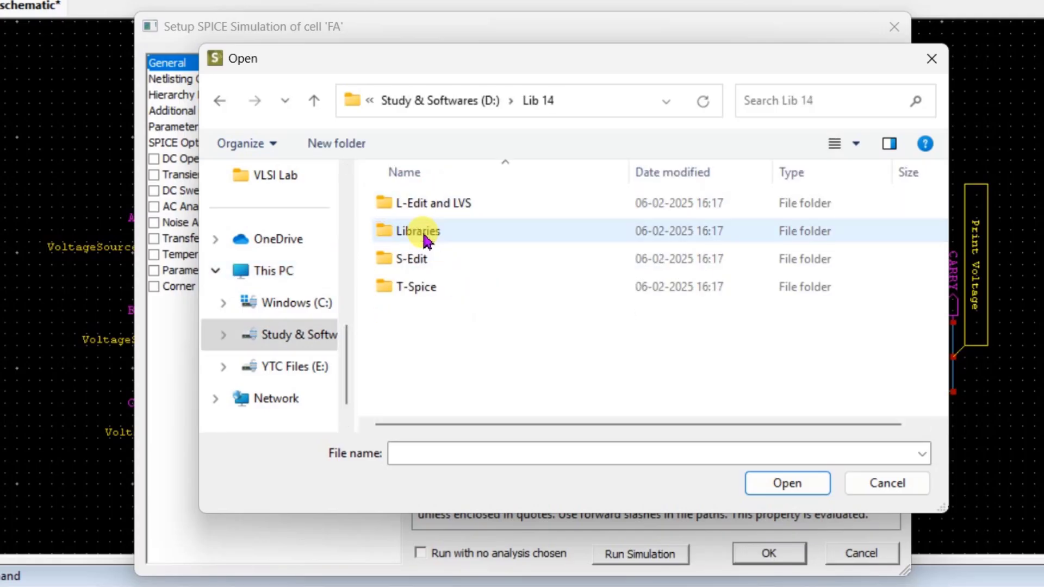
double_click(418, 231)
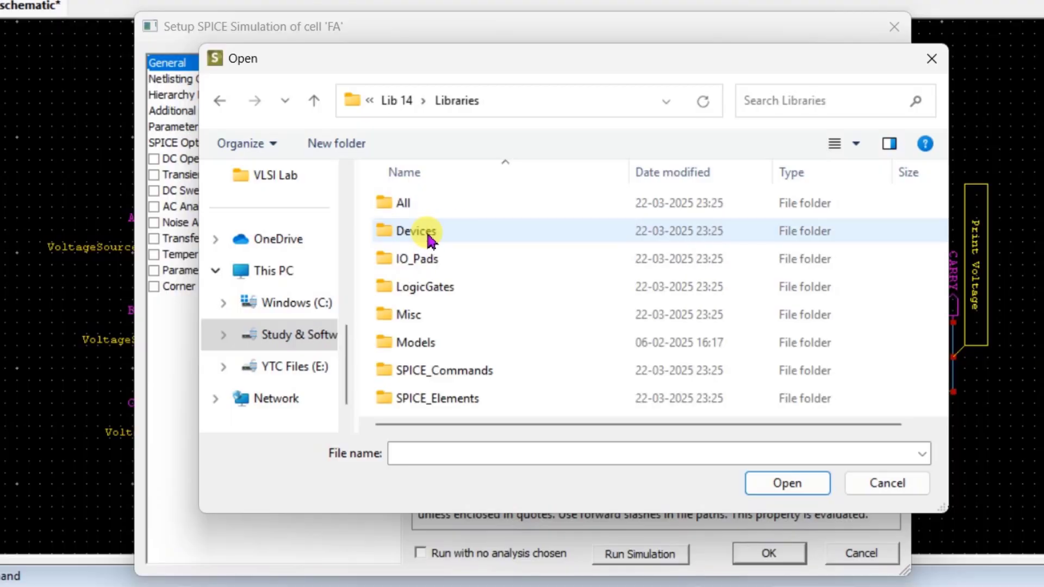
double_click(428, 344)
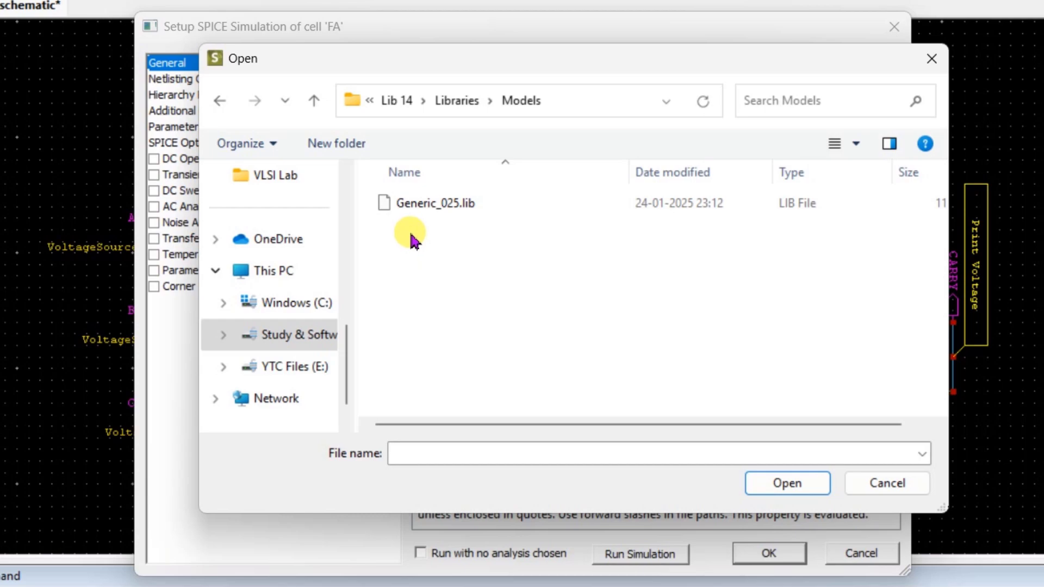
click(447, 204)
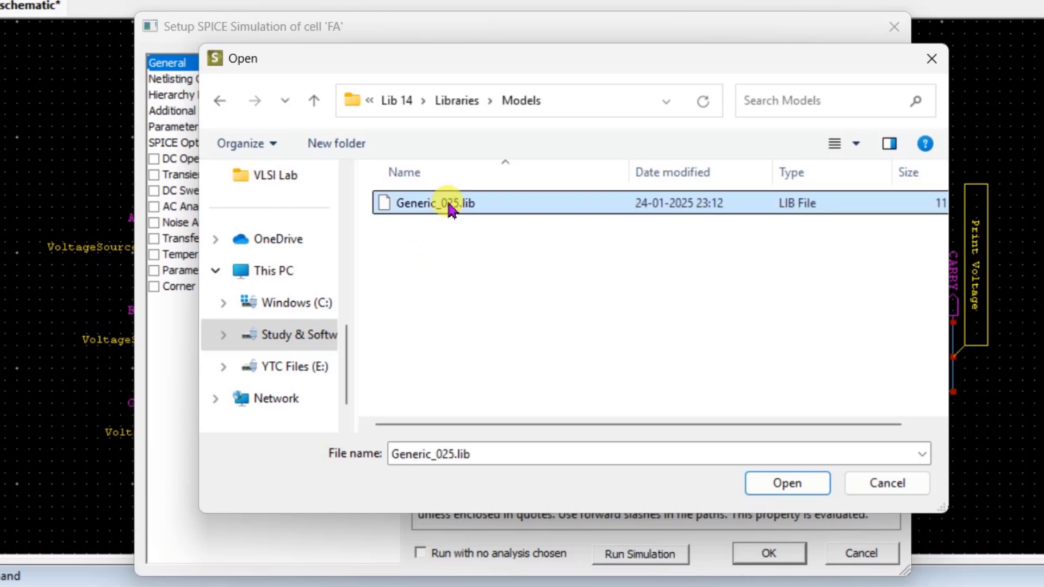
click(786, 485)
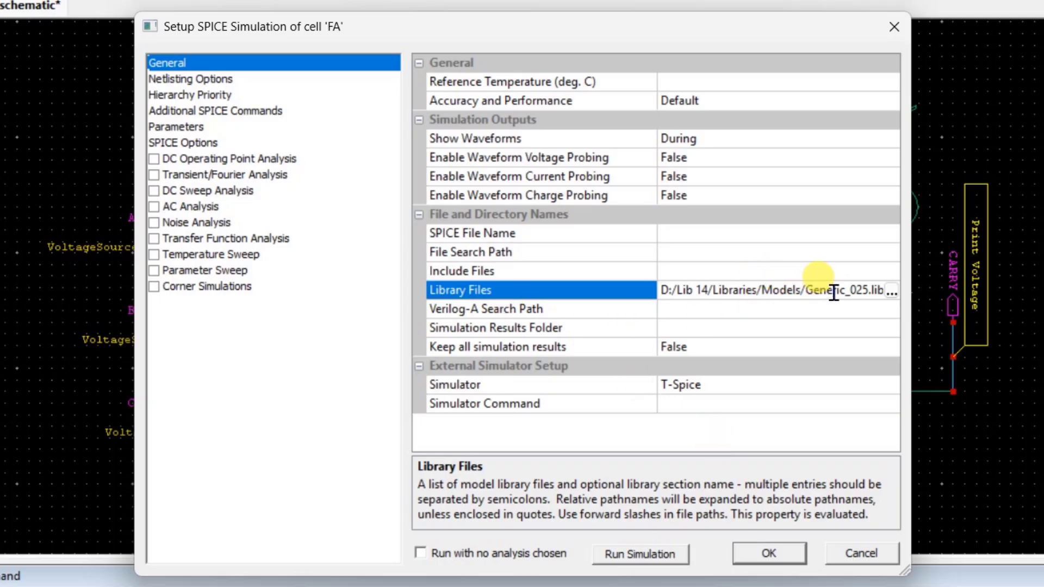
- Append the section name tt, after a space, to the end of the Generic_025.lib library path
key(Right)
key(Right)
key(Right)
key(Right)
key(Right)
key(Right)
key(Right)
key(Right)
key(Right)
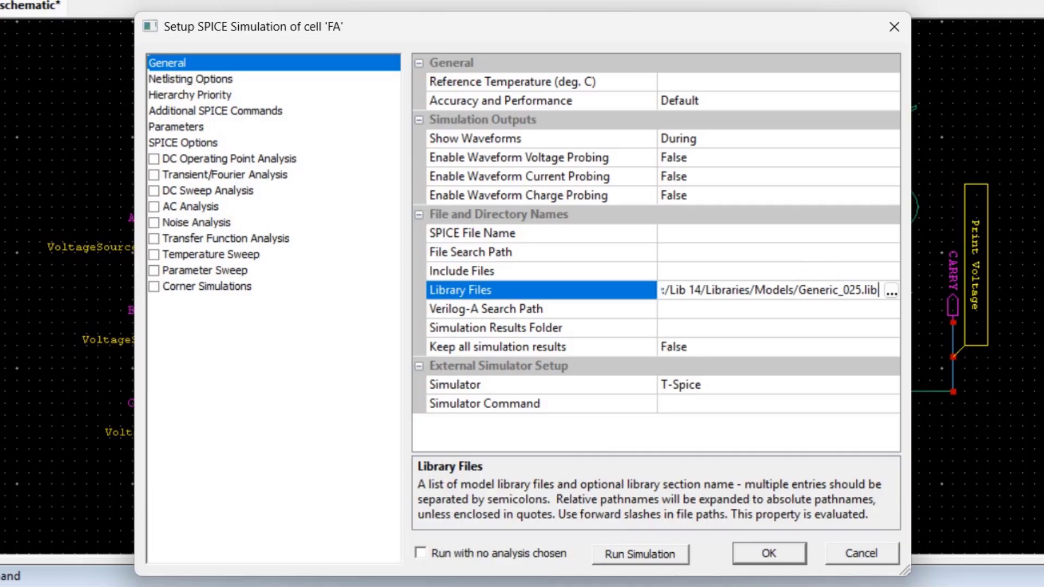
text(tt)
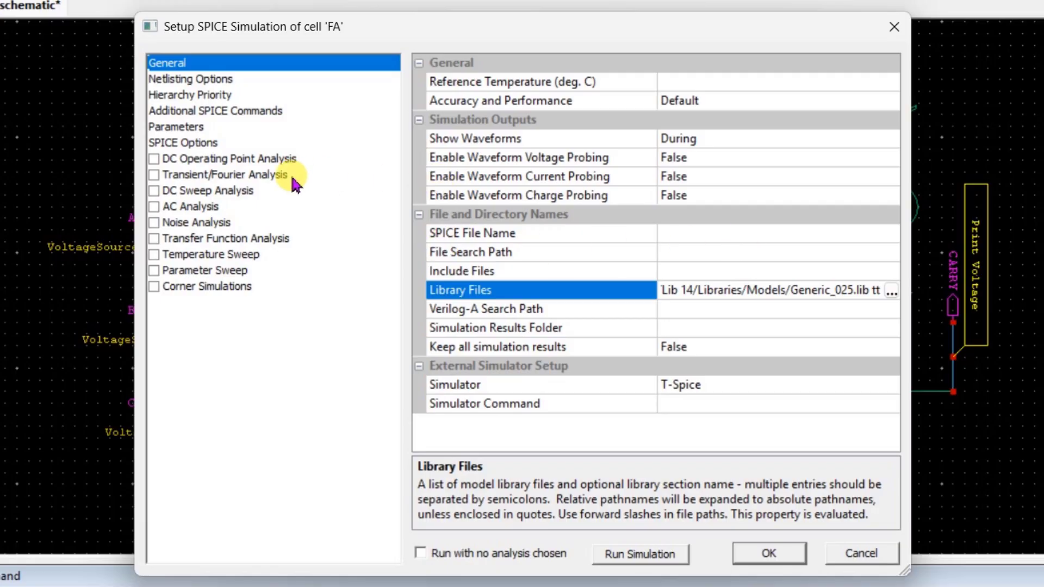
- Enable Transient/Fourier Analysis with a stop time of 100n and a maximum time step of 10n, and accept the simulation setup
click(154, 176)
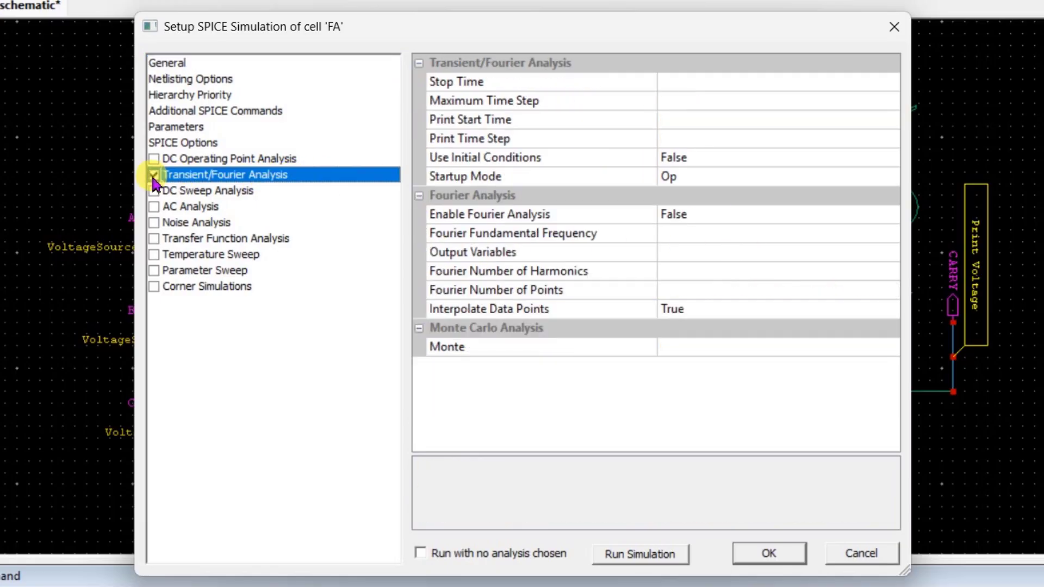
click(702, 82)
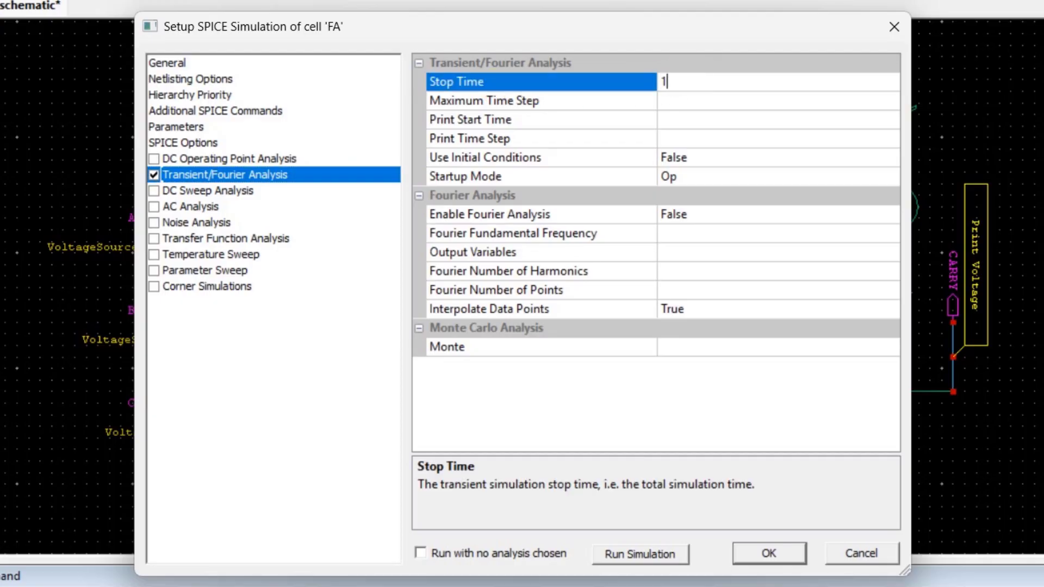
text(100n)
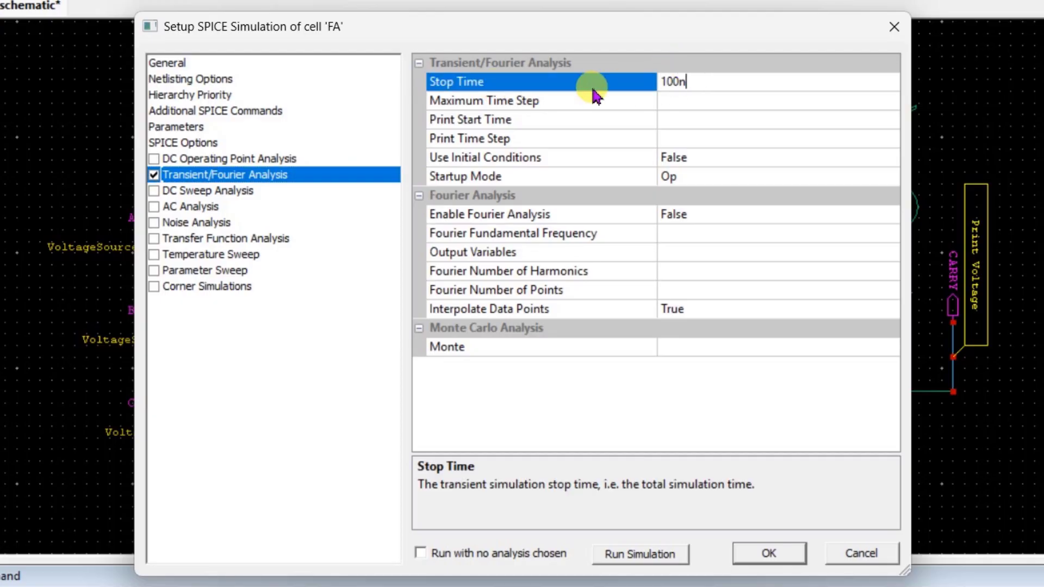
click(691, 101)
text(10n)
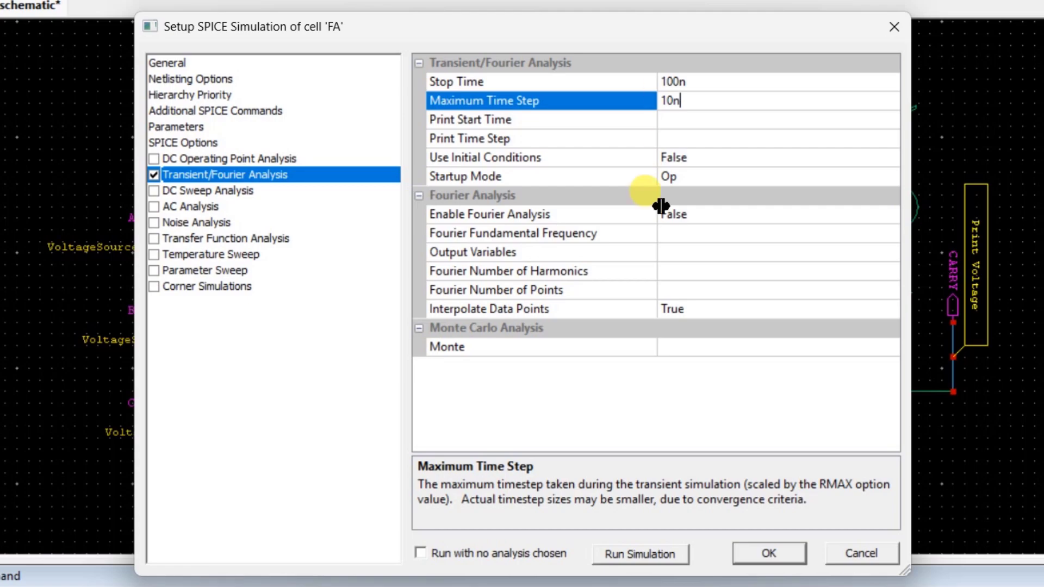
click(768, 553)
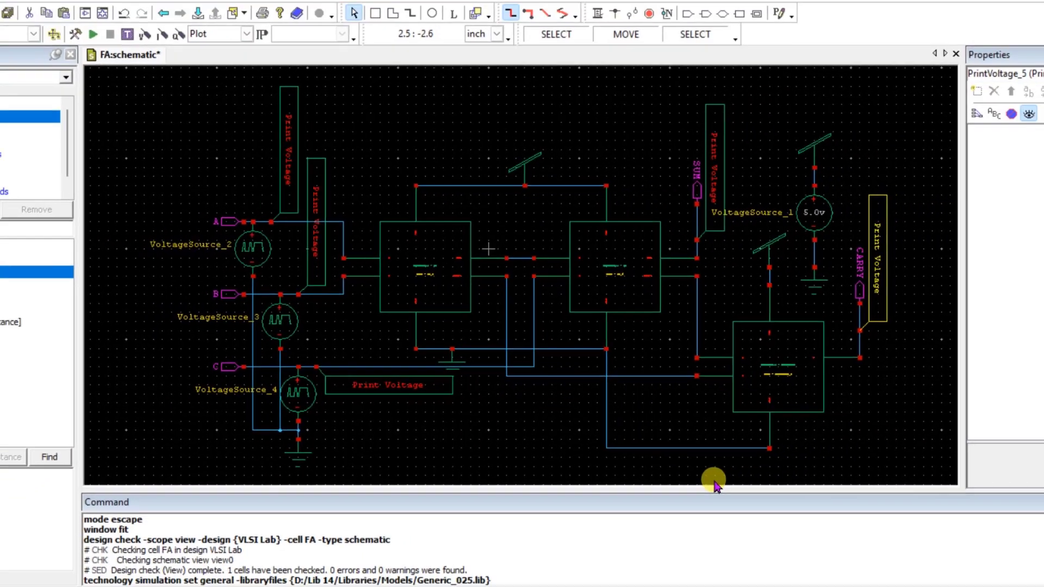
- Save the FA schematic and run its simulation, bringing up the simulation status in T-Spice
click(58, 43)
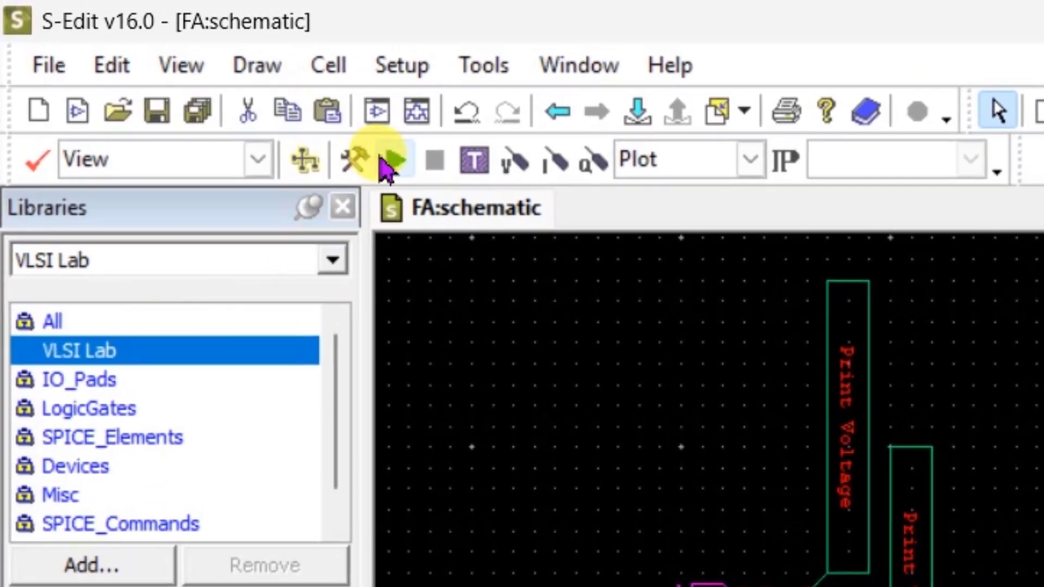
click(396, 160)
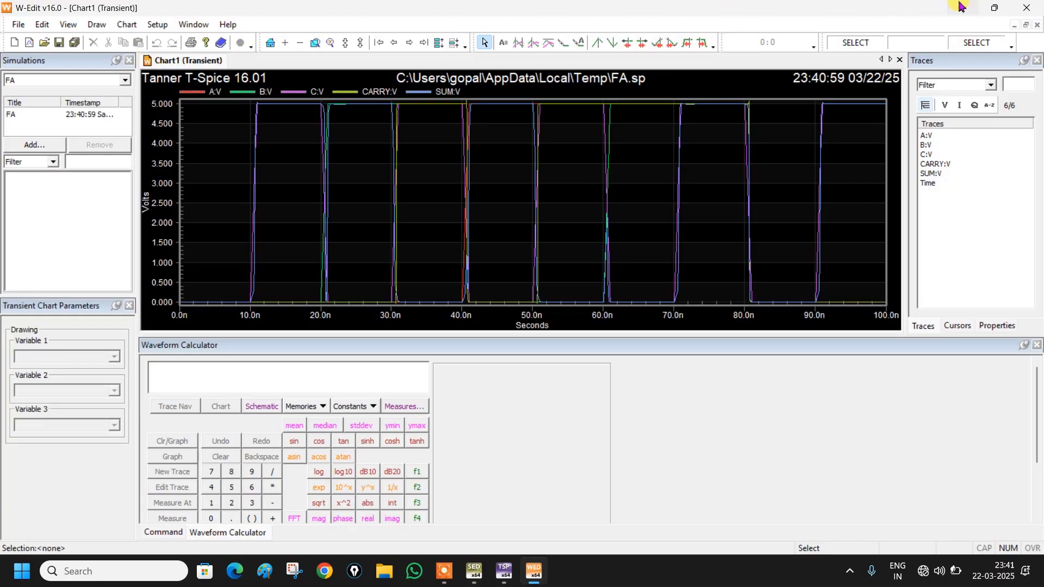
click(962, 8)
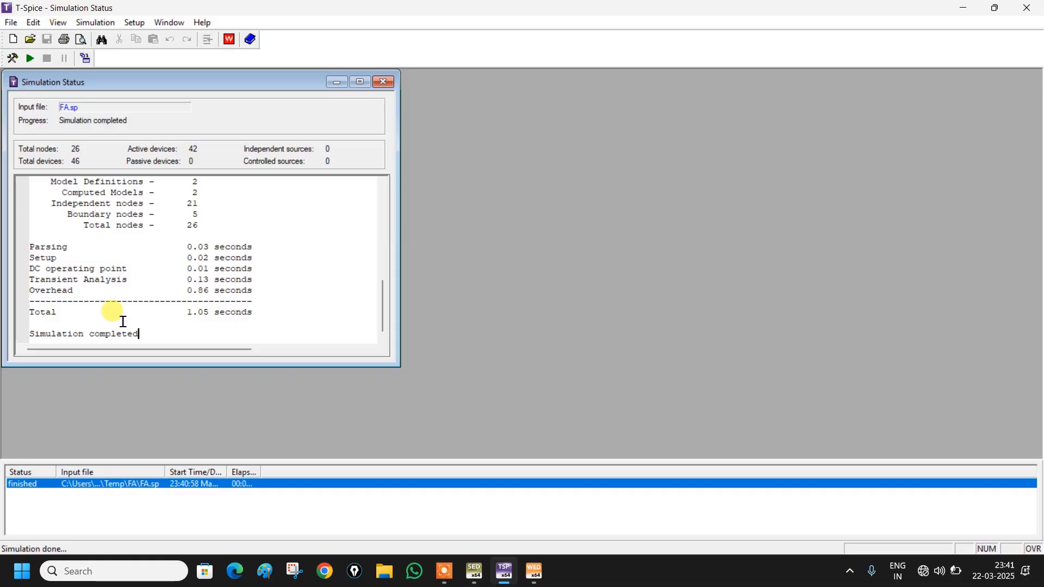
click(146, 330)
- Switch to W-Edit, separate the transient chart's traces into individual plots, and expand their vertical range to show the full waveforms
click(540, 577)
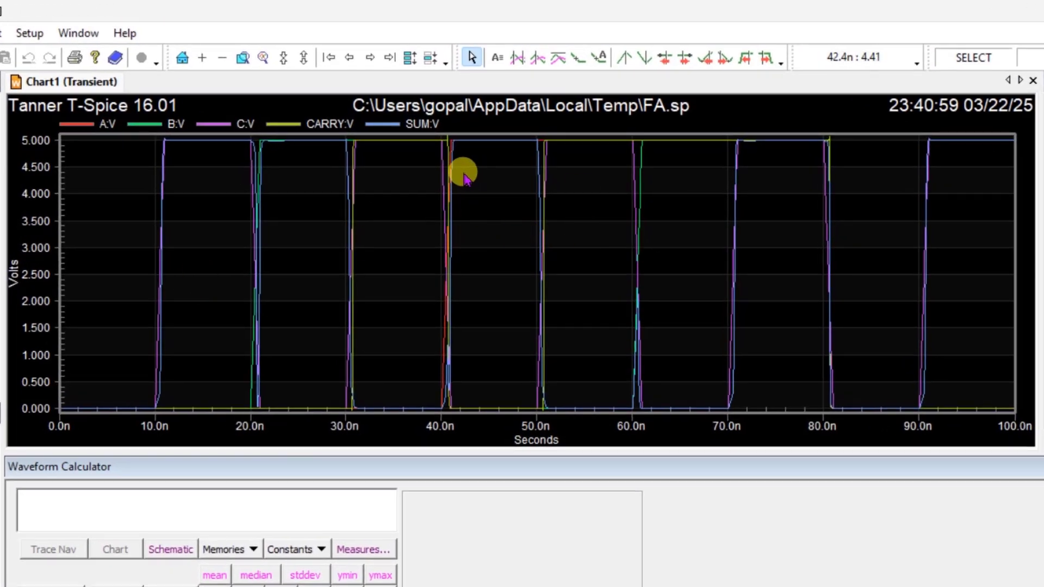
click(409, 58)
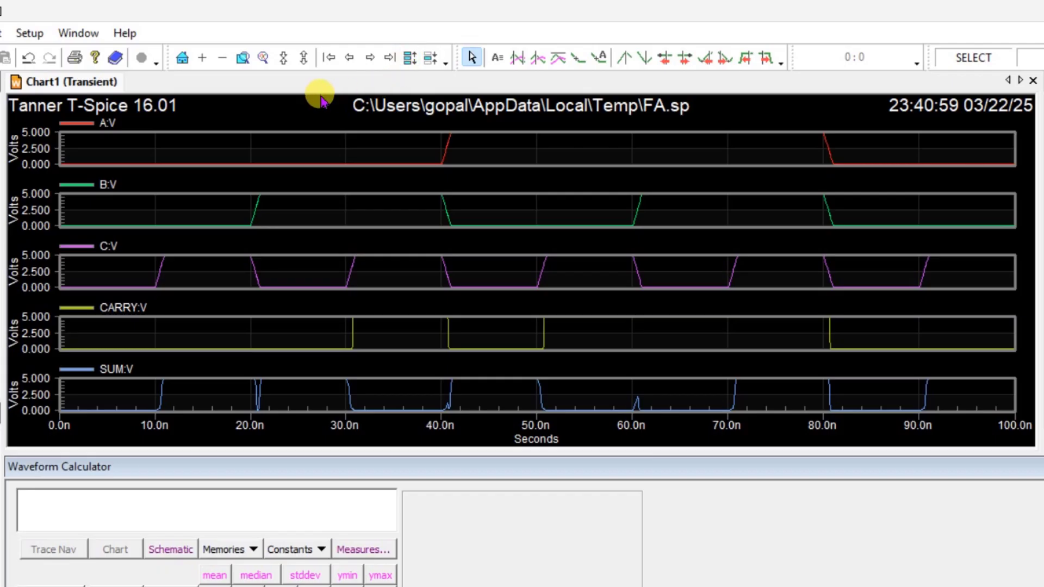
click(282, 61)
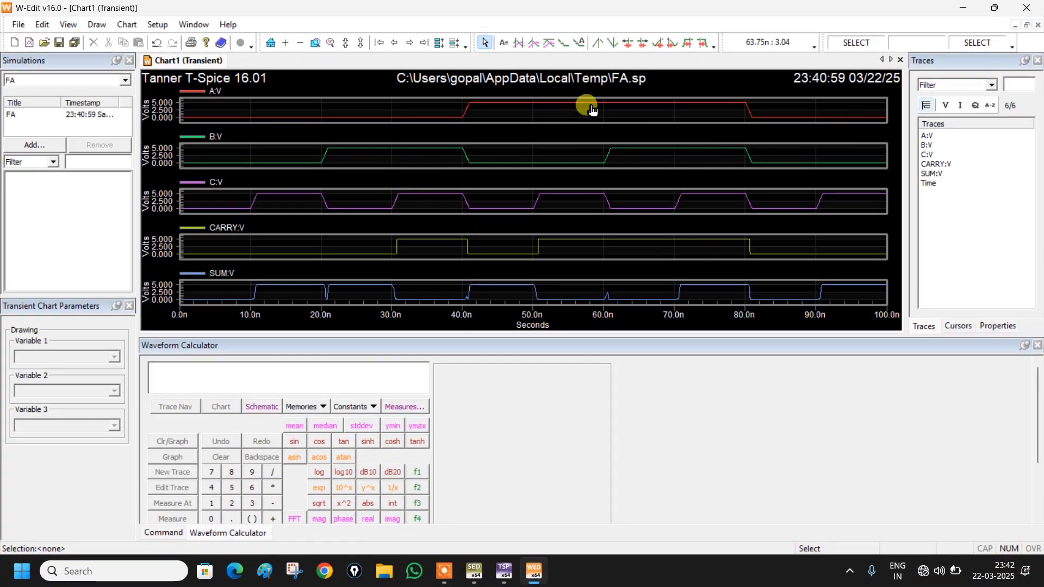
- Close W-Edit without saving the FA chartbook, and close T-Spice to return to the FA schematic in S-Edit
click(1030, 7)
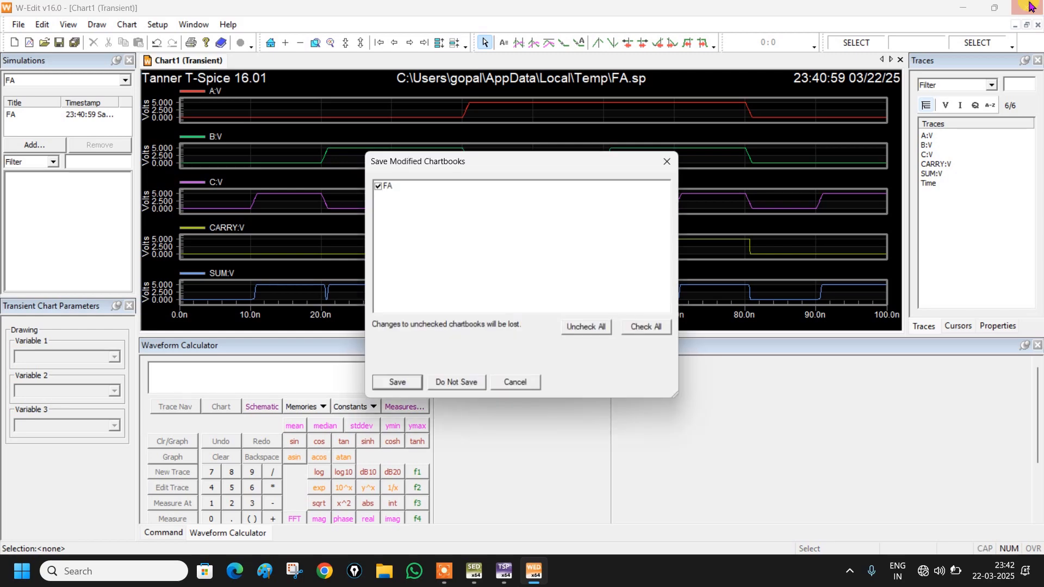
click(461, 385)
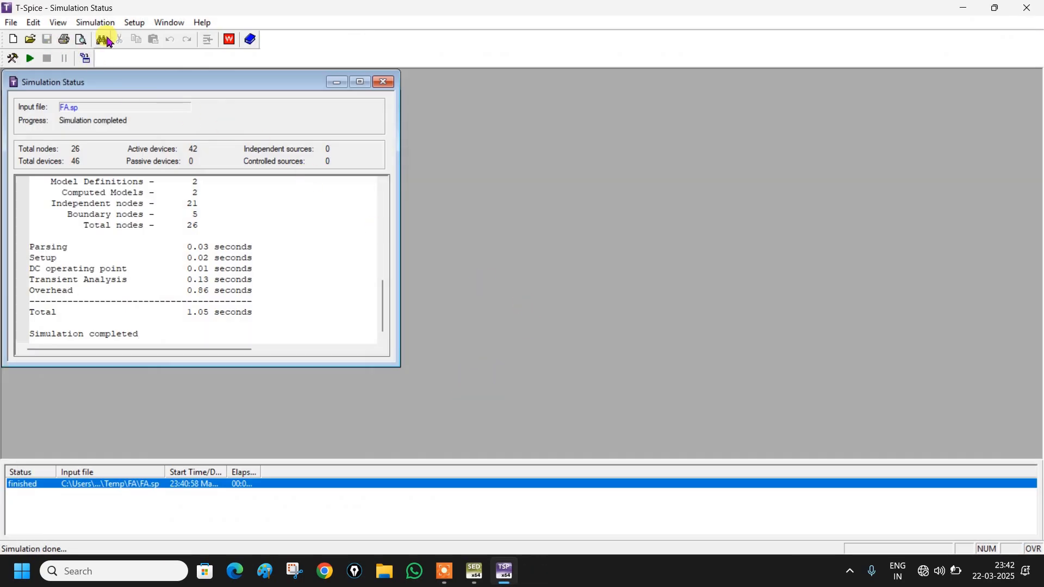
click(1037, 6)
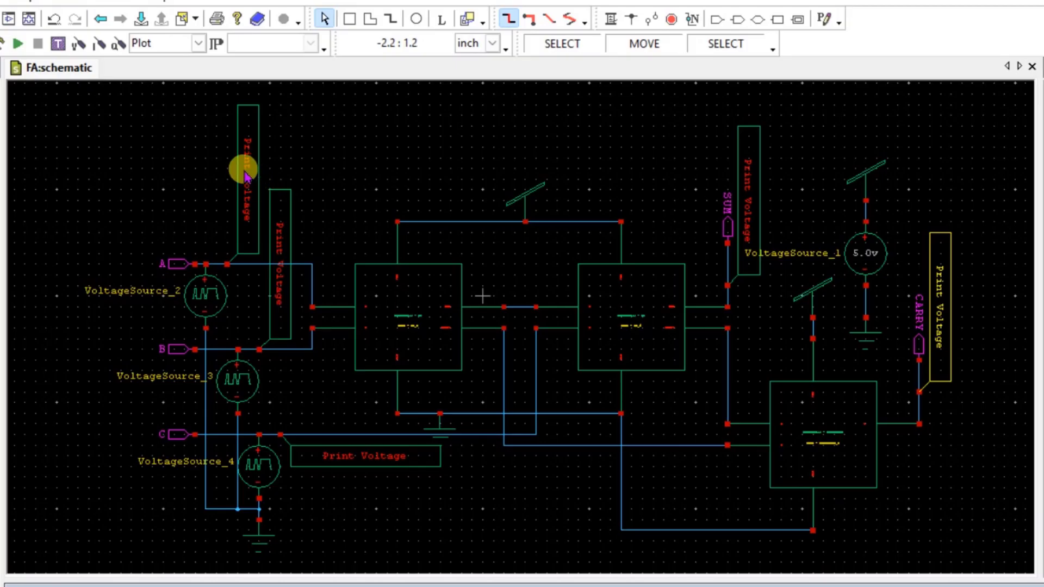
- Delete the five PrintVoltage instances from the A, B, C, SUM and CARRY wires
click(255, 194)
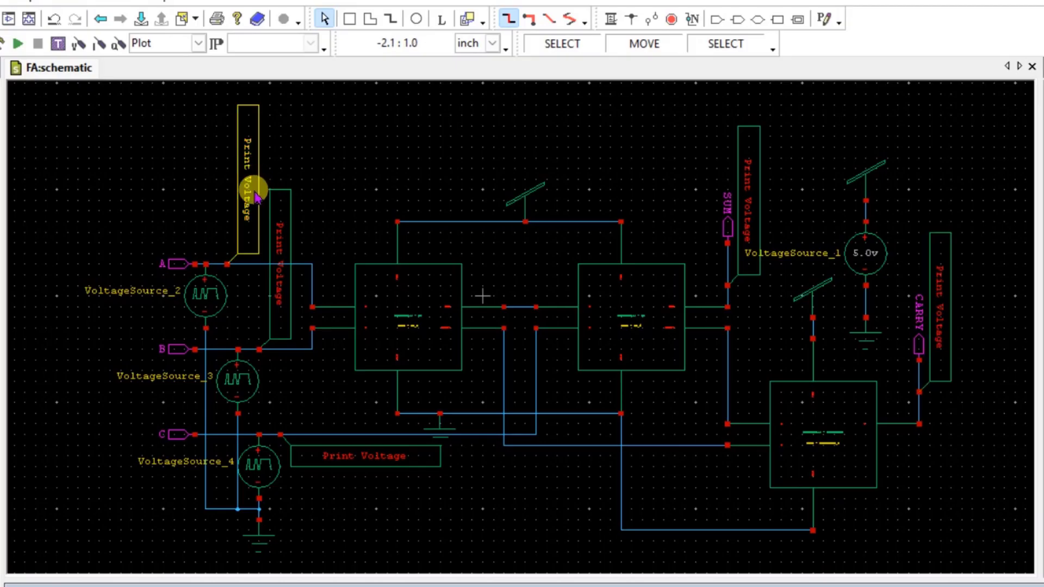
key(Delete)
click(278, 221)
key(Delete)
click(327, 456)
key(Delete)
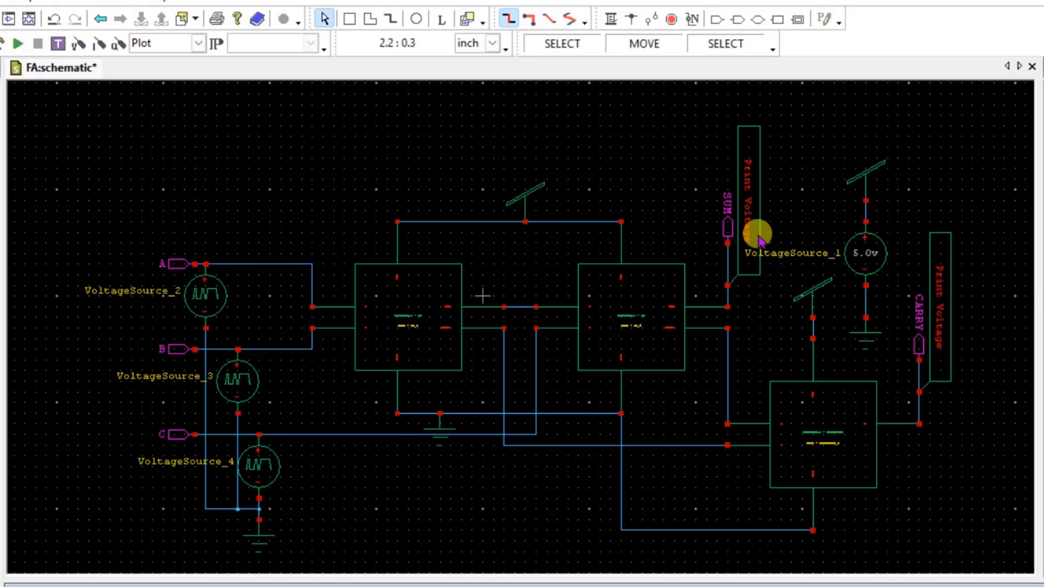
click(755, 169)
key(Delete)
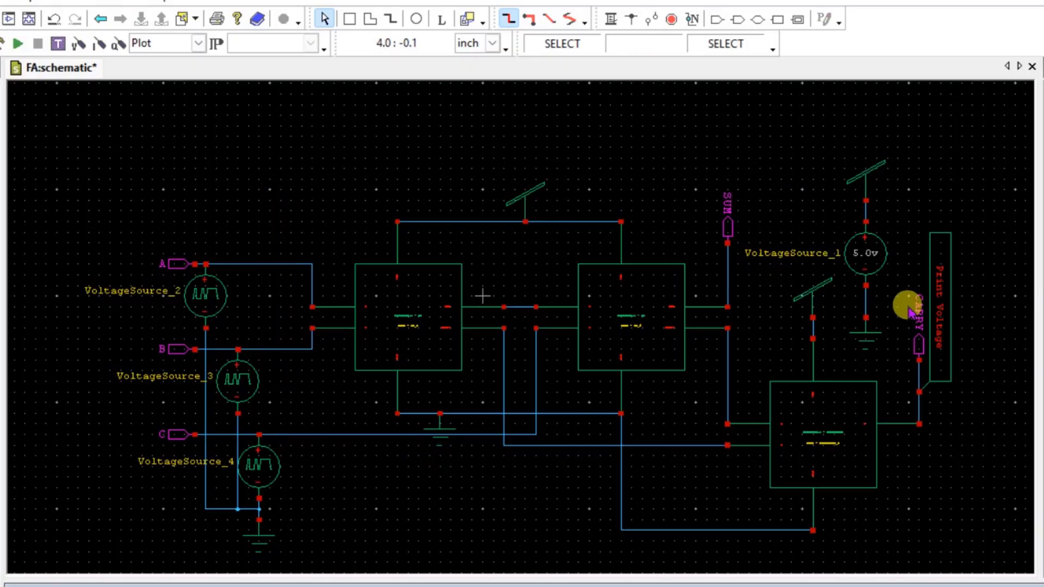
click(959, 293)
key(Delete)
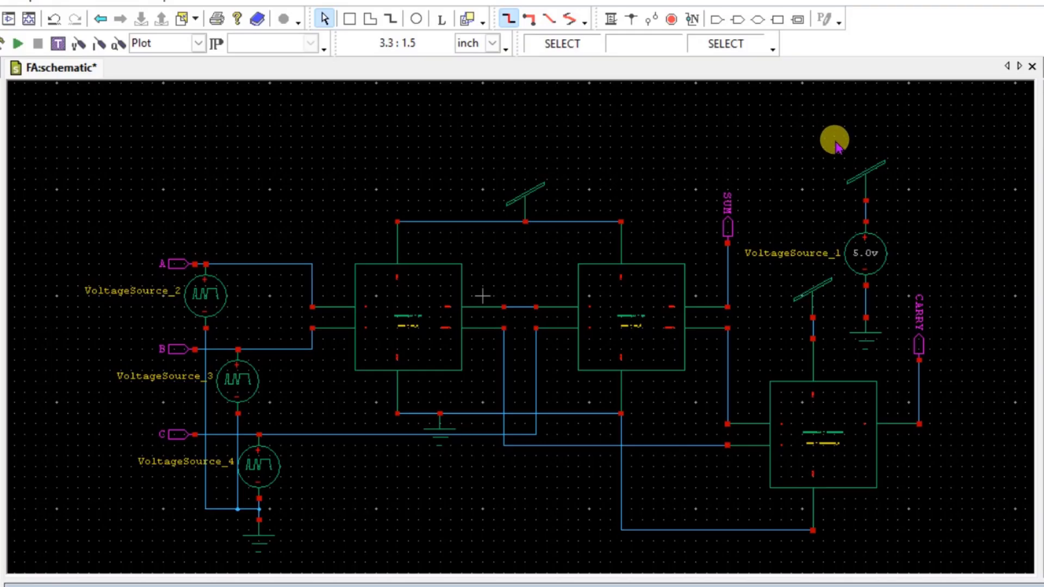
- Delete the 5.0v supply source together with its Vdd symbol, wires and ground symbol
drag(835, 137, 892, 334)
key(Delete)
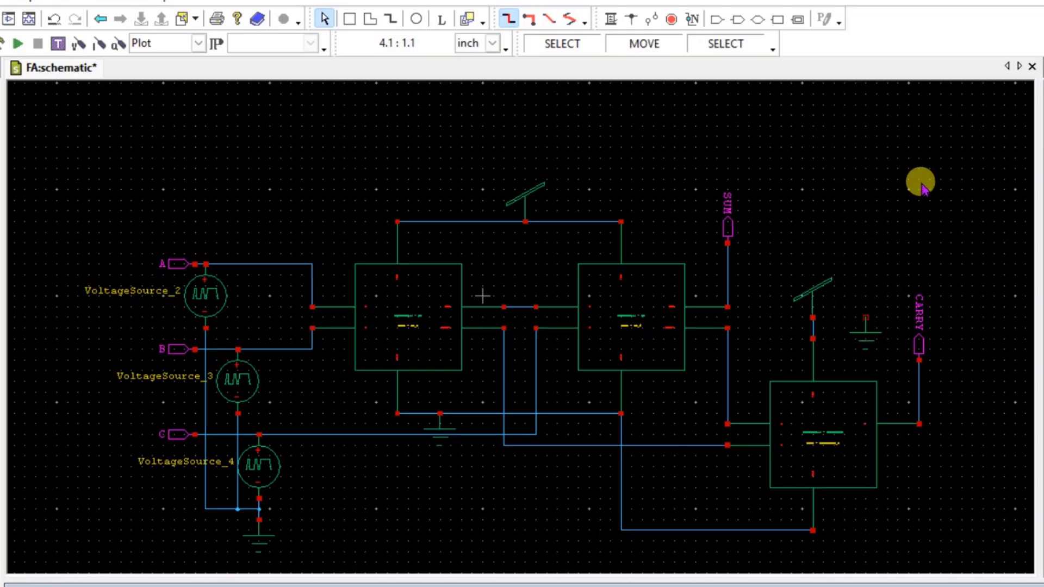
click(864, 328)
key(Delete)
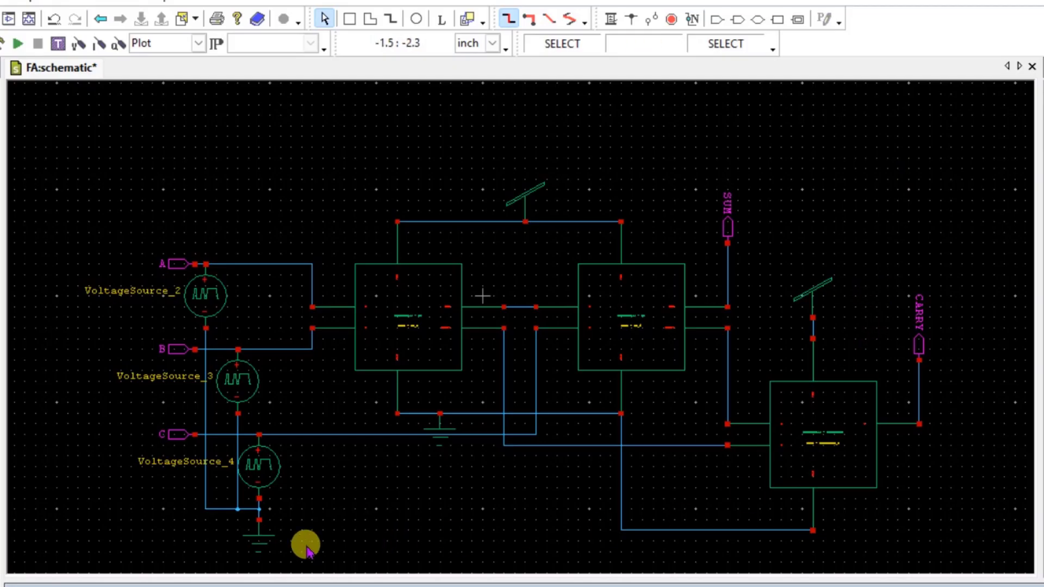
- Delete the three bit voltage sources on inputs A, B and C along with their shared ground and wiring
drag(179, 474, 292, 549)
key(Delete)
click(237, 379)
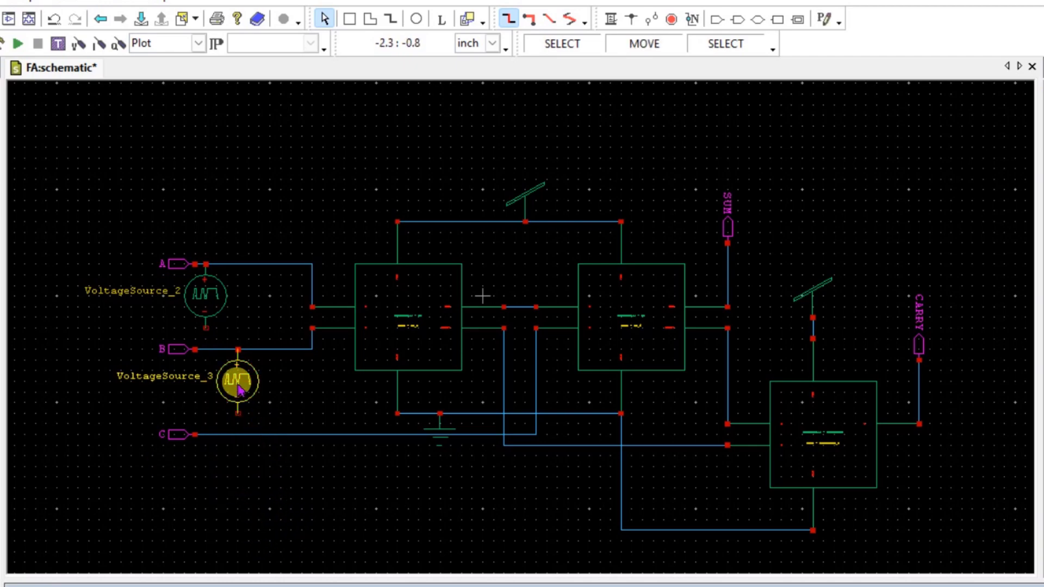
key(Delete)
click(214, 313)
key(Delete)
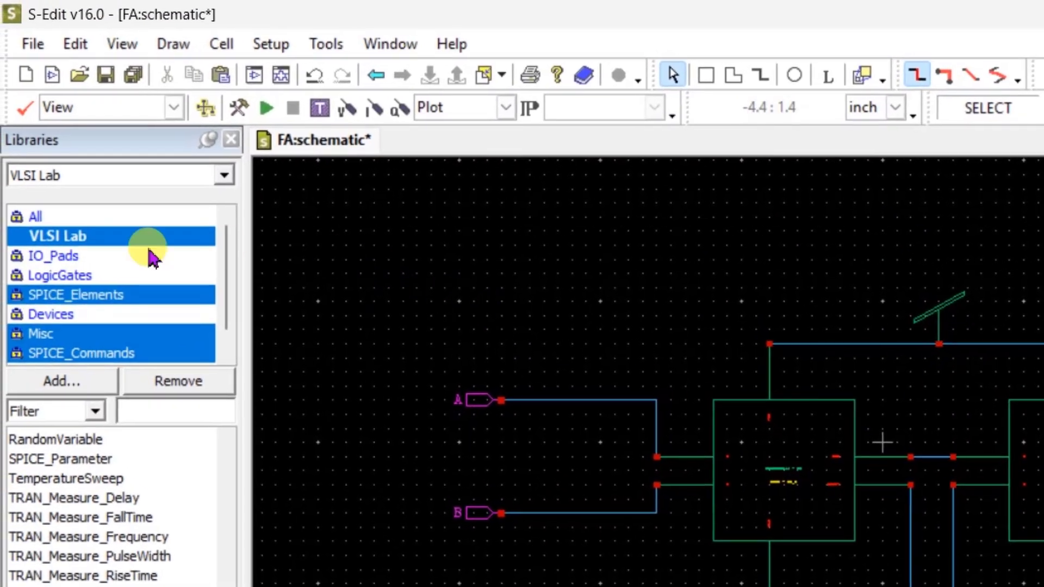
- Generate a symbol for the VLSI Lab FA cell with ports A,B,C left, SUM,CARRY right, Vdd top and Gnd bottom, and save the design
click(72, 245)
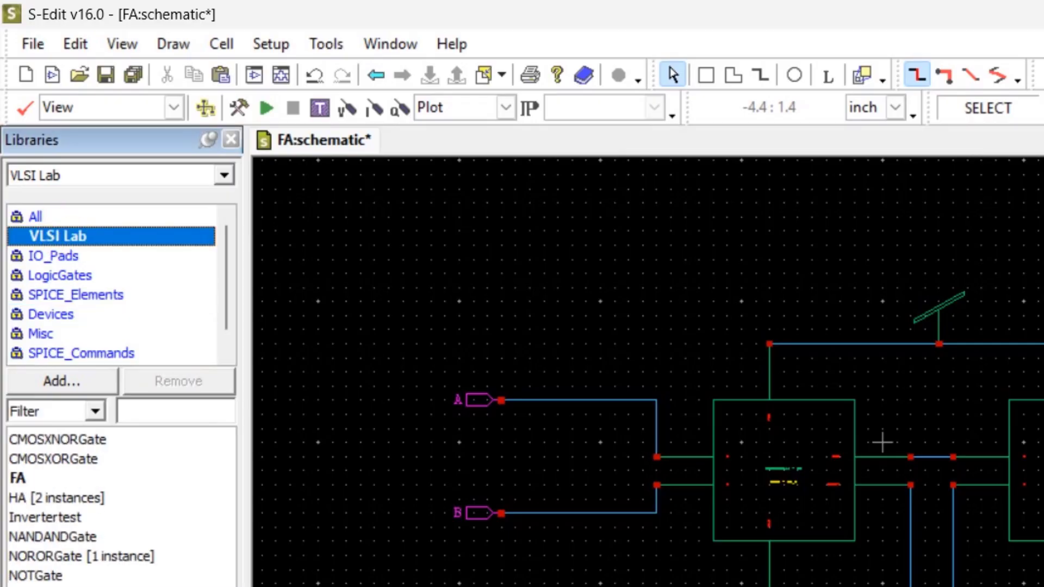
click(20, 478)
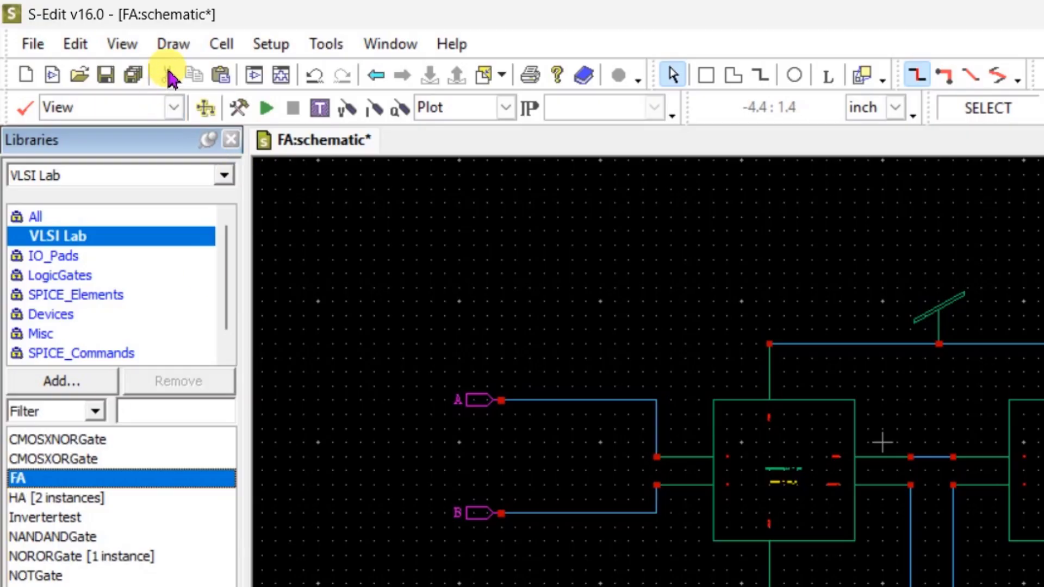
click(219, 44)
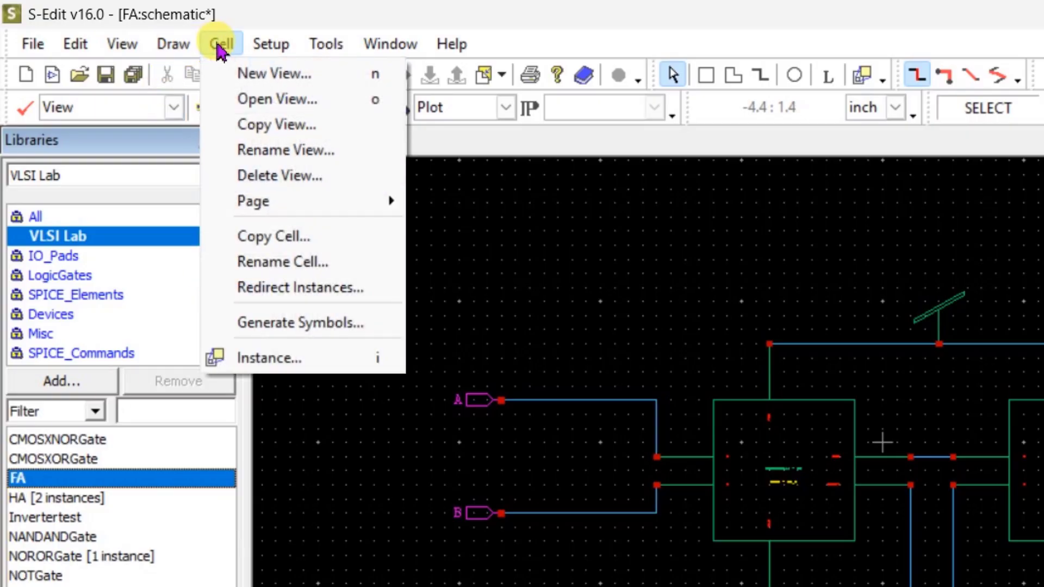
click(329, 325)
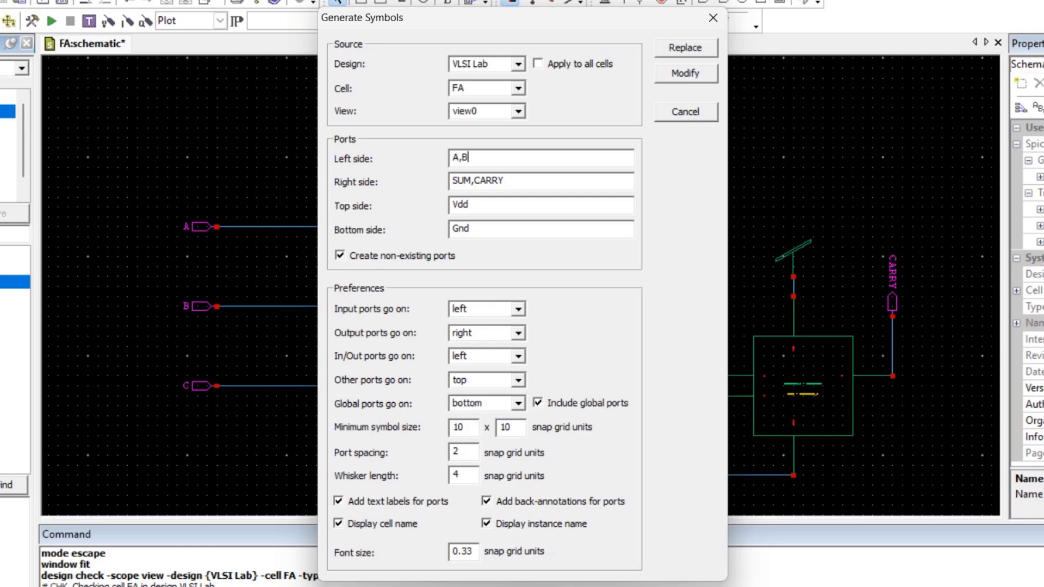
text(C)
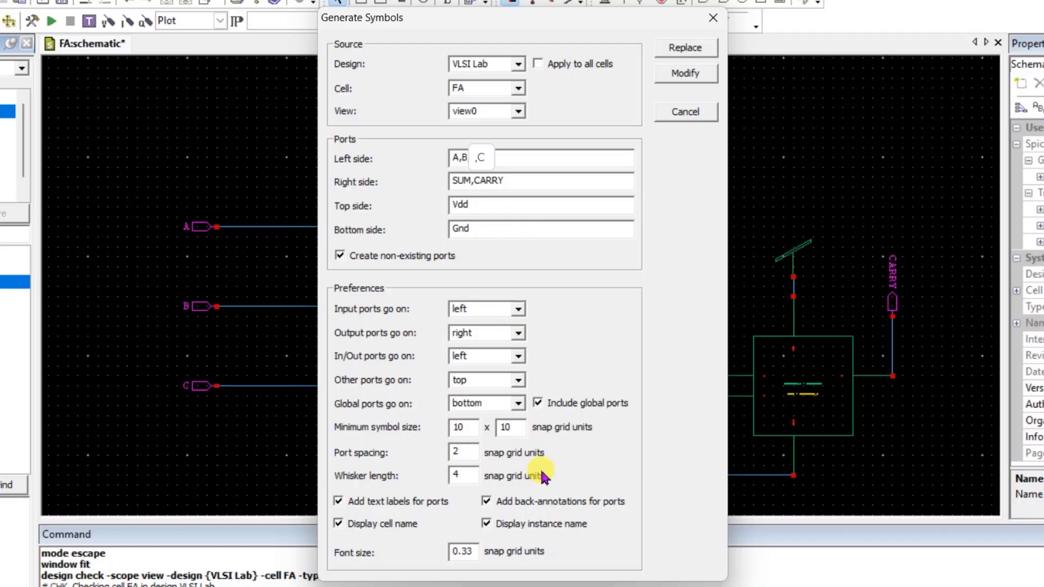
click(685, 47)
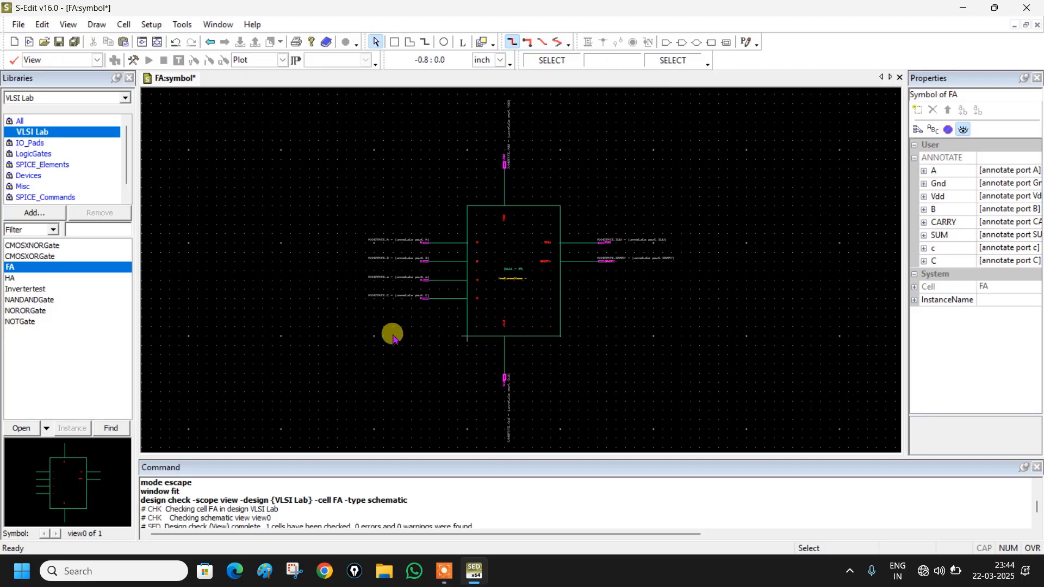
click(60, 43)
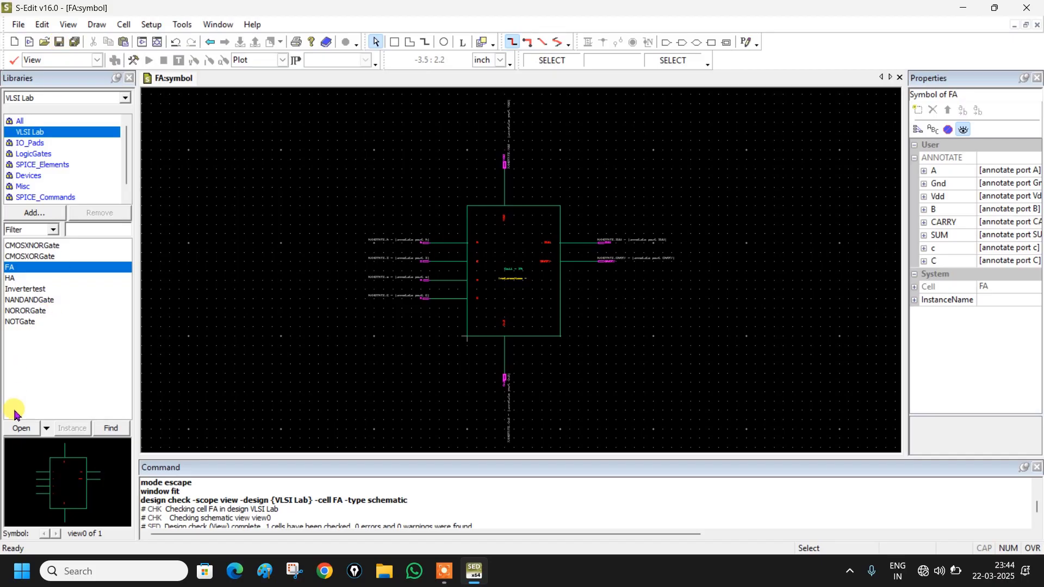
- Open the schematic view of the FA cell from the VLSI Lab library and close S-Edit
click(47, 430)
click(44, 462)
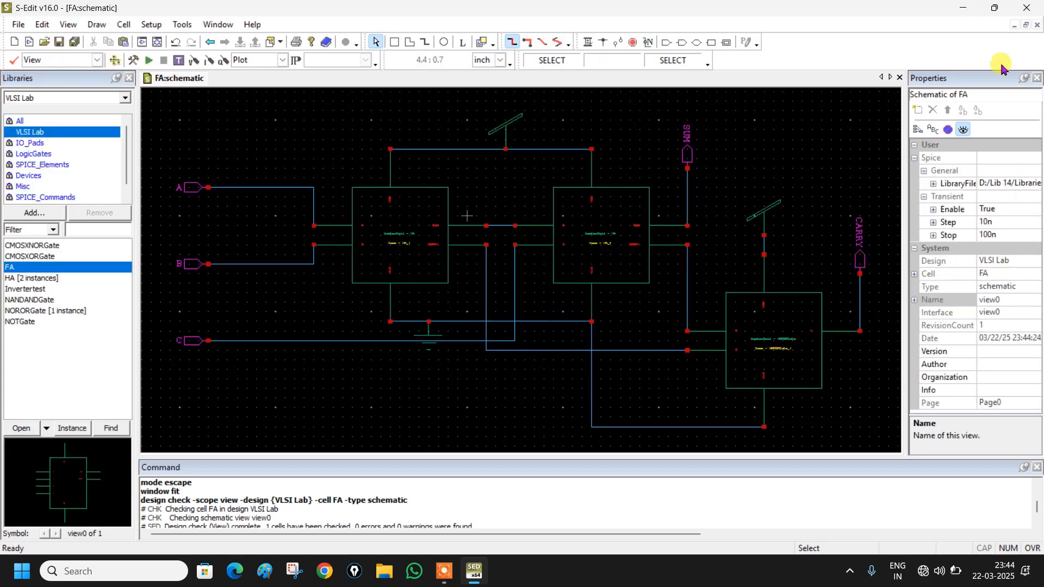
click(1026, 7)
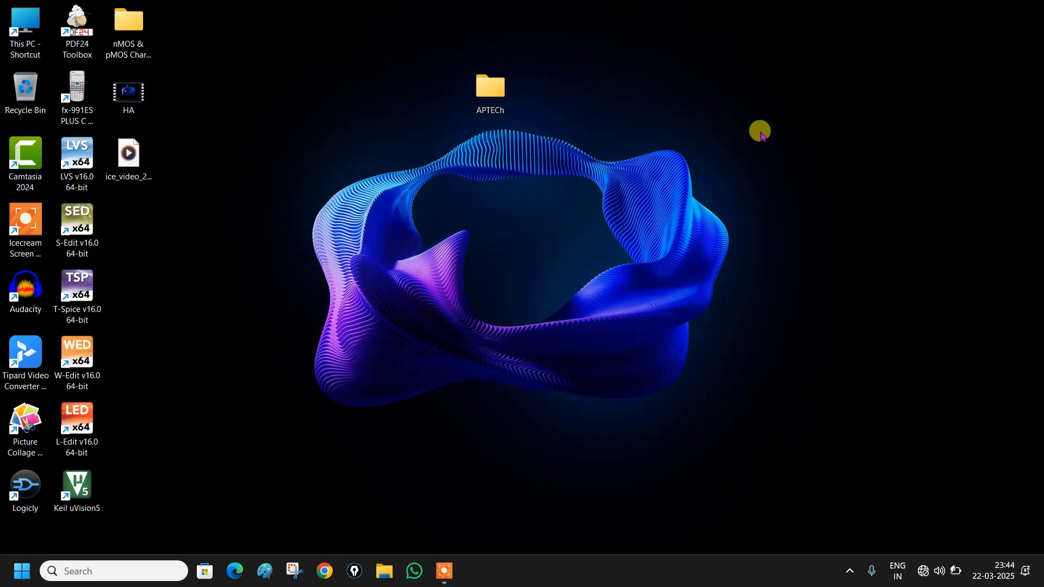